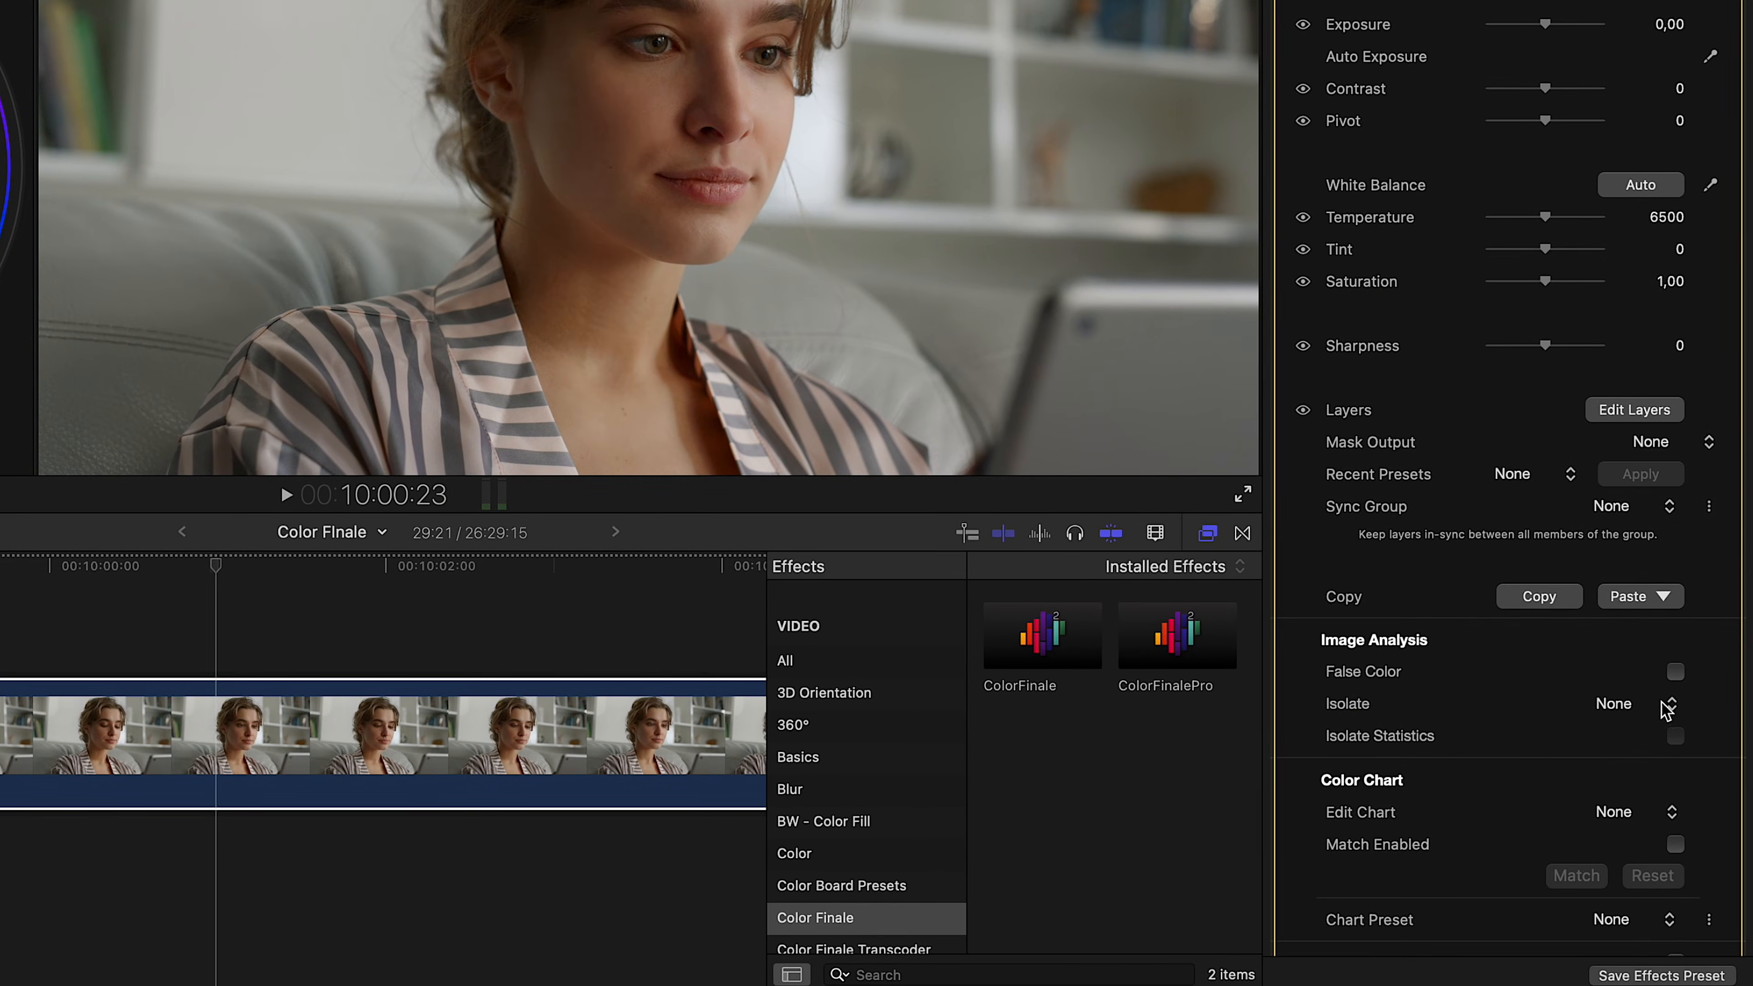
- Isolate the woman's forehead with a small Ellipse and switch the video scope to Waveform
click(1662, 705)
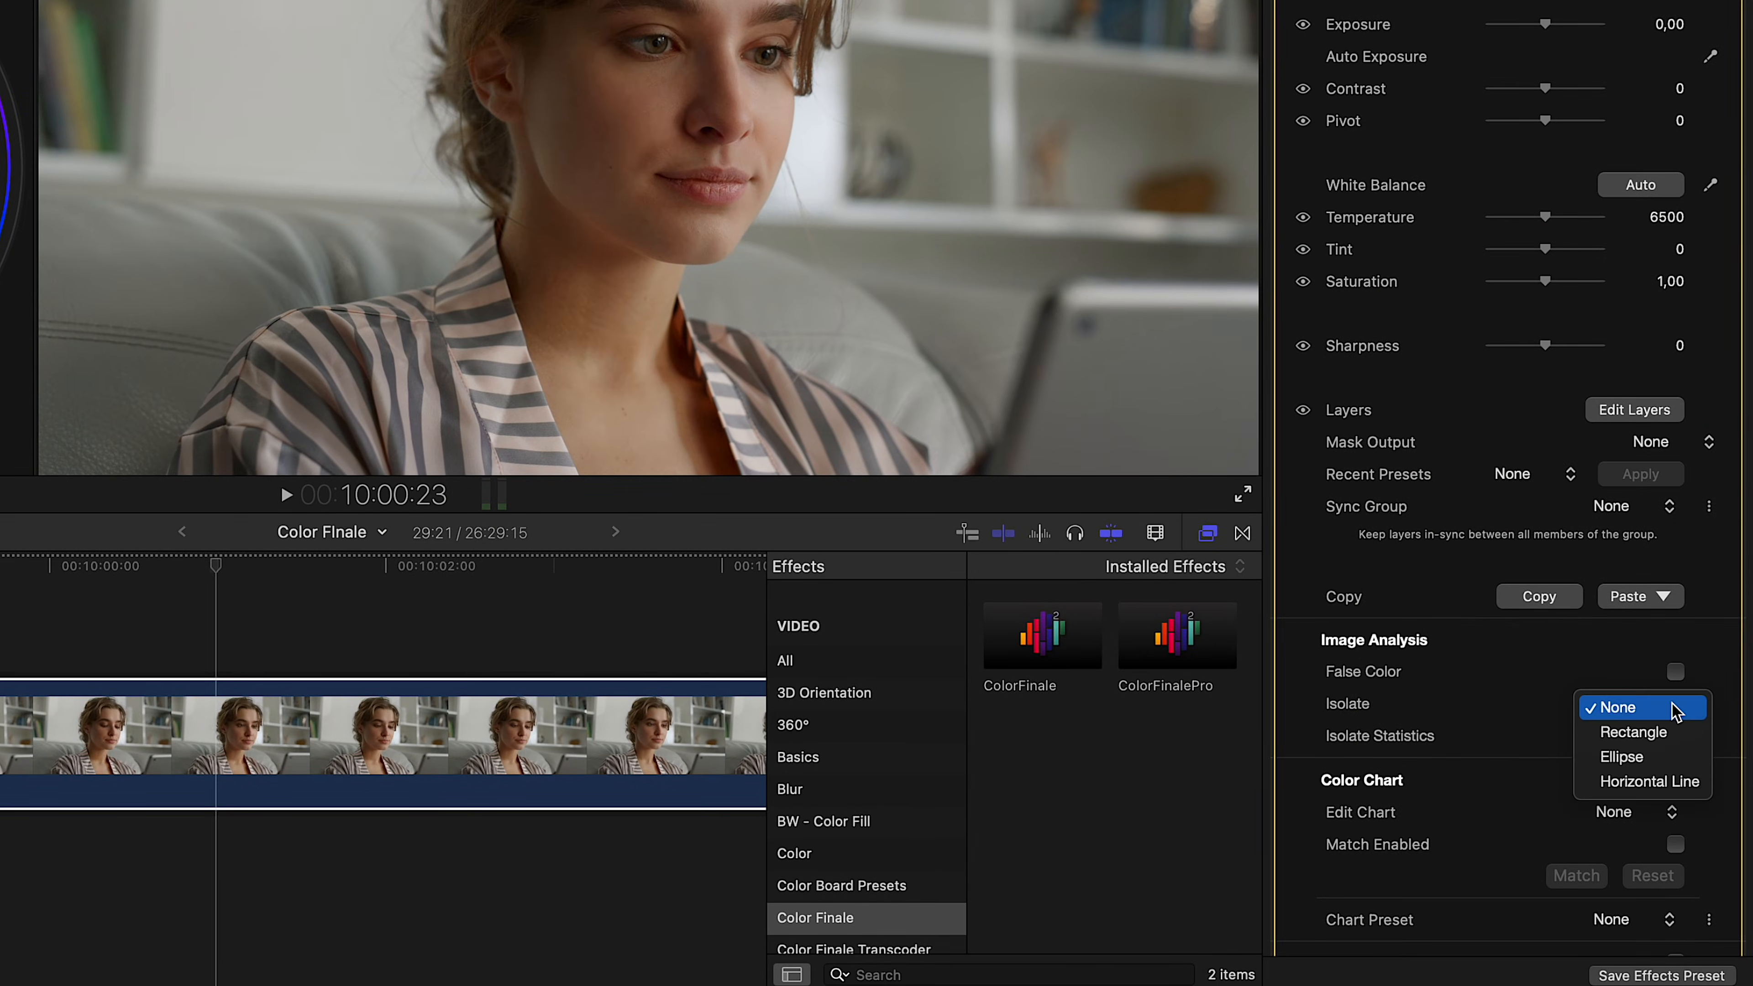
click(1656, 756)
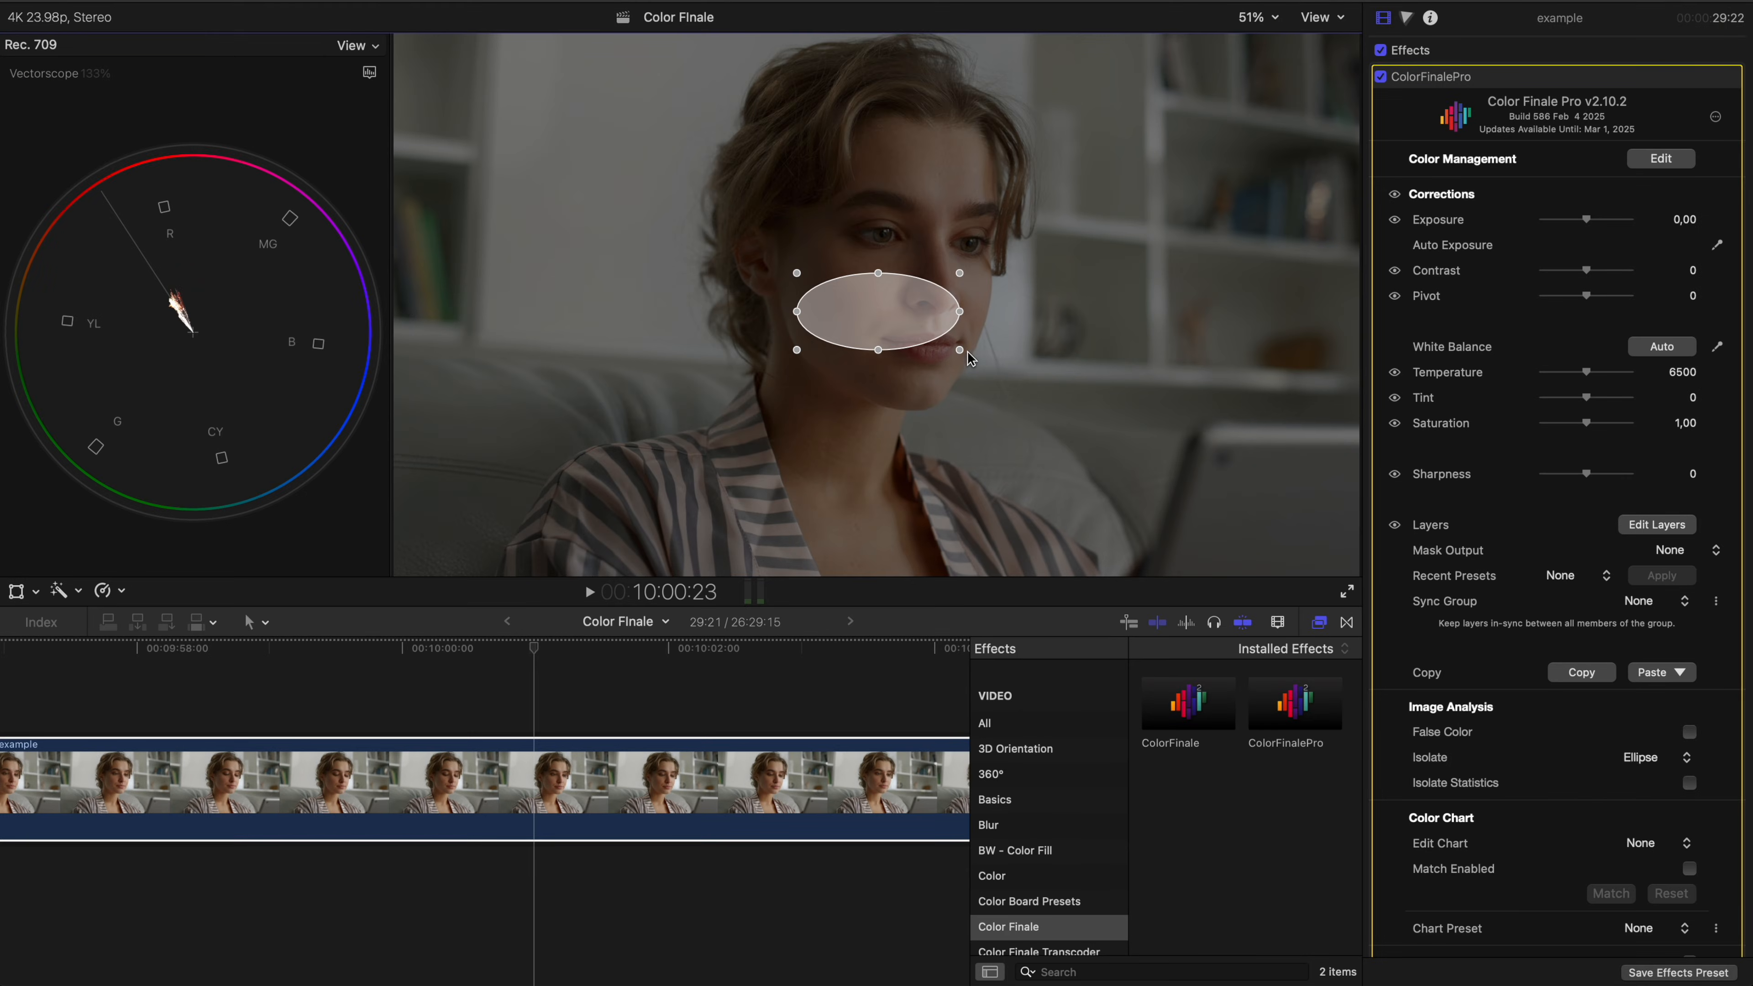
drag(960, 350, 927, 192)
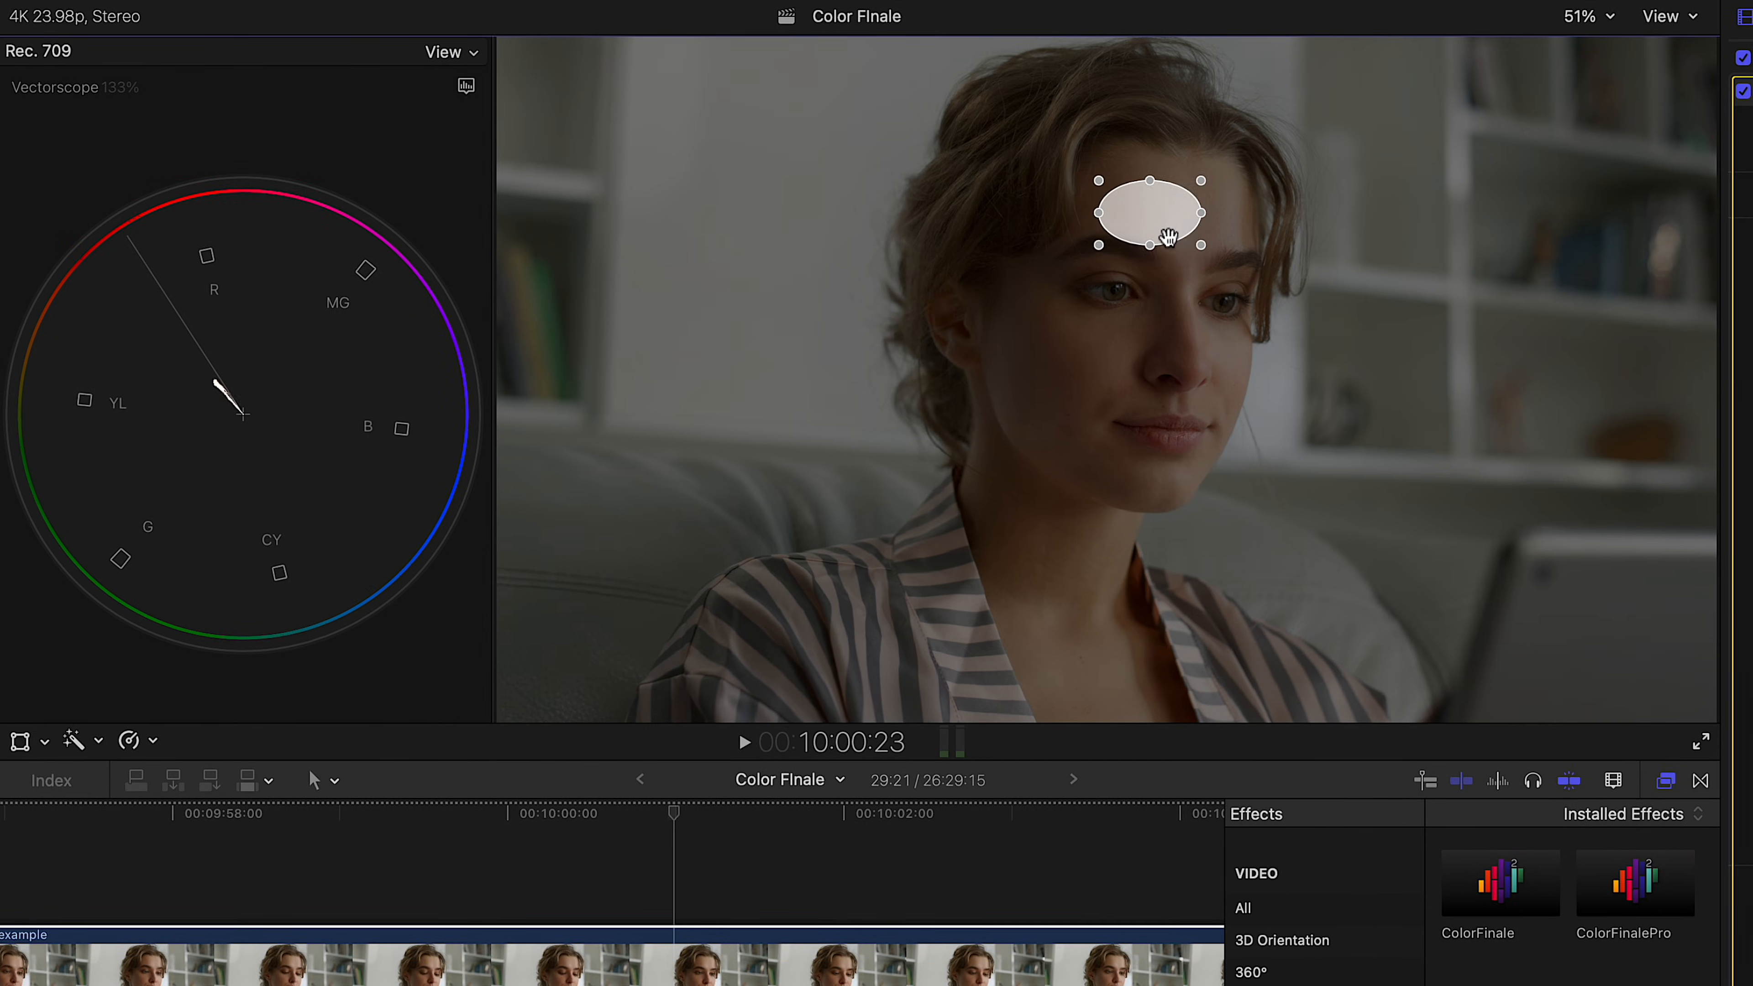
drag(1168, 238, 1180, 220)
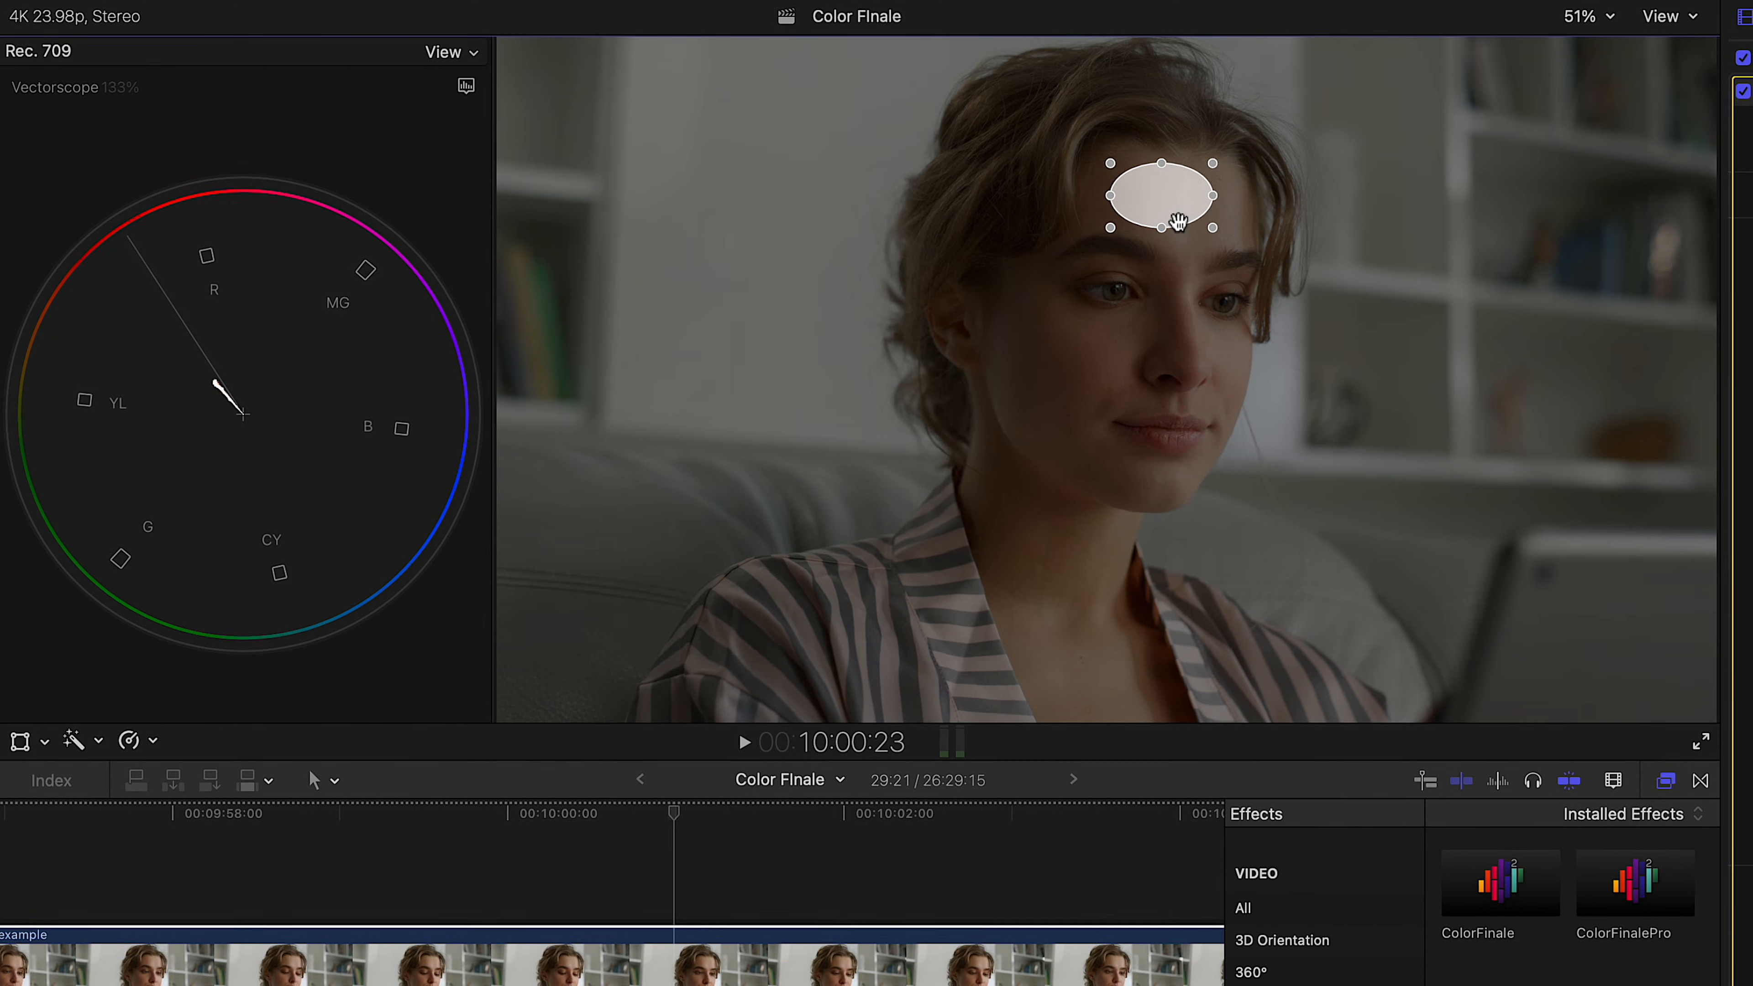
click(466, 85)
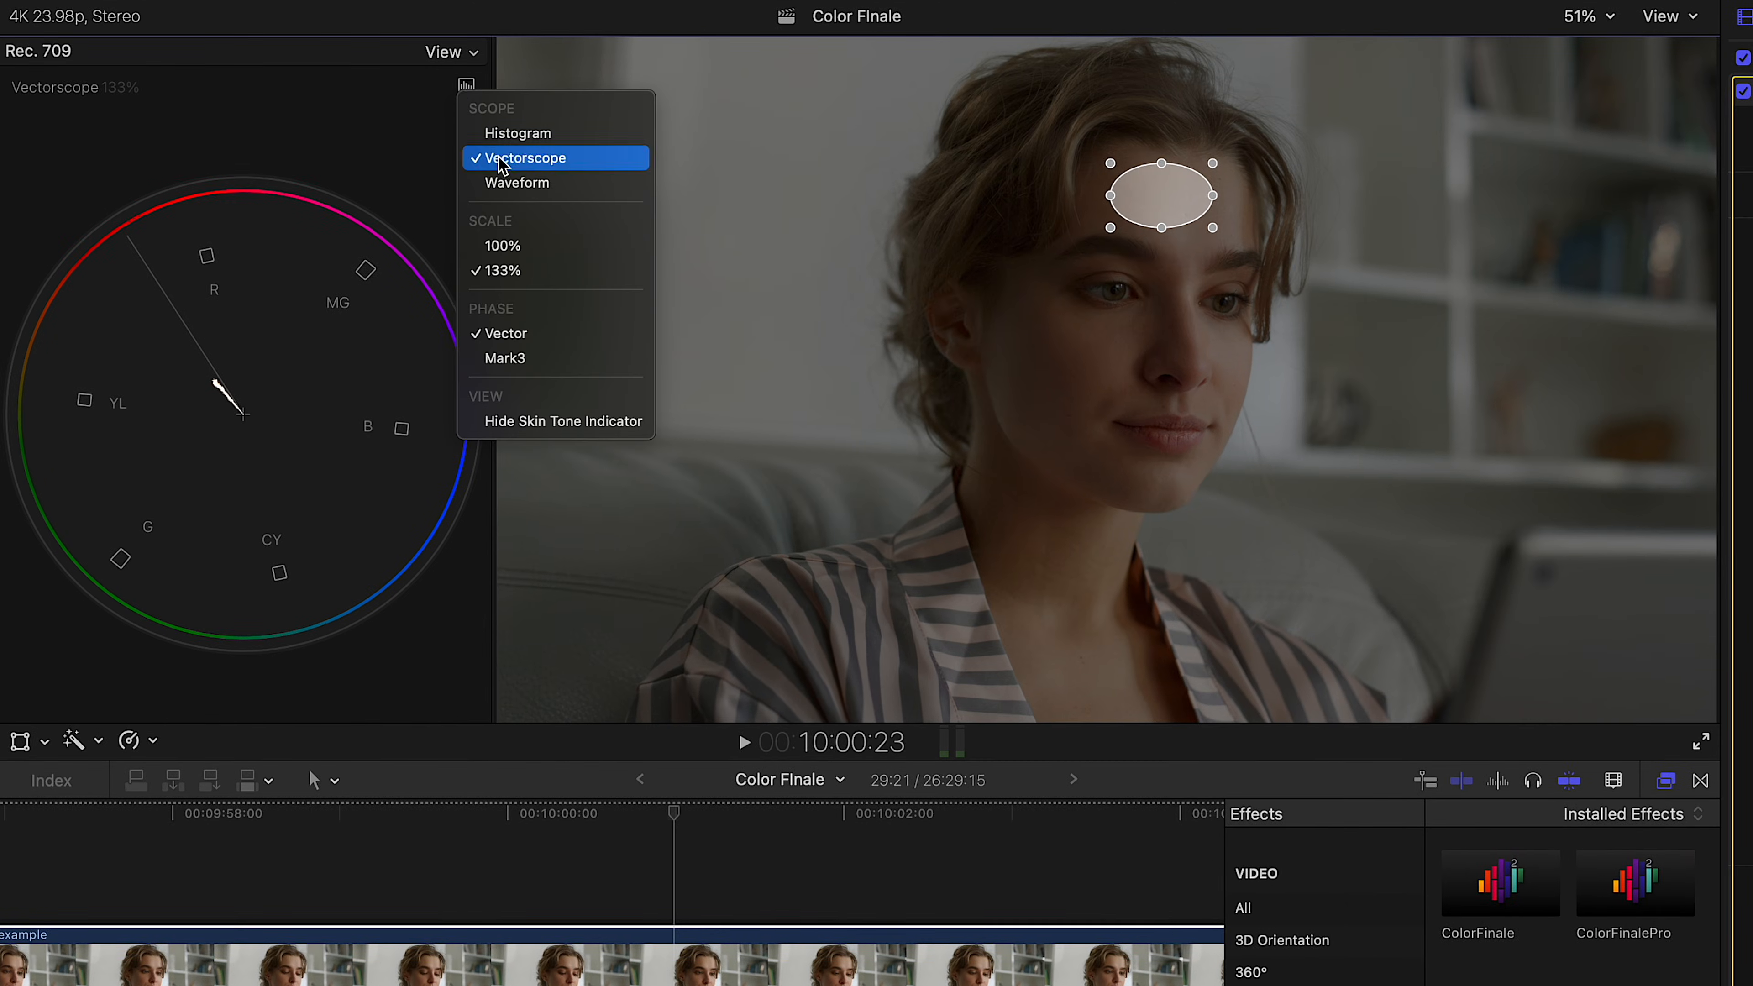
click(502, 184)
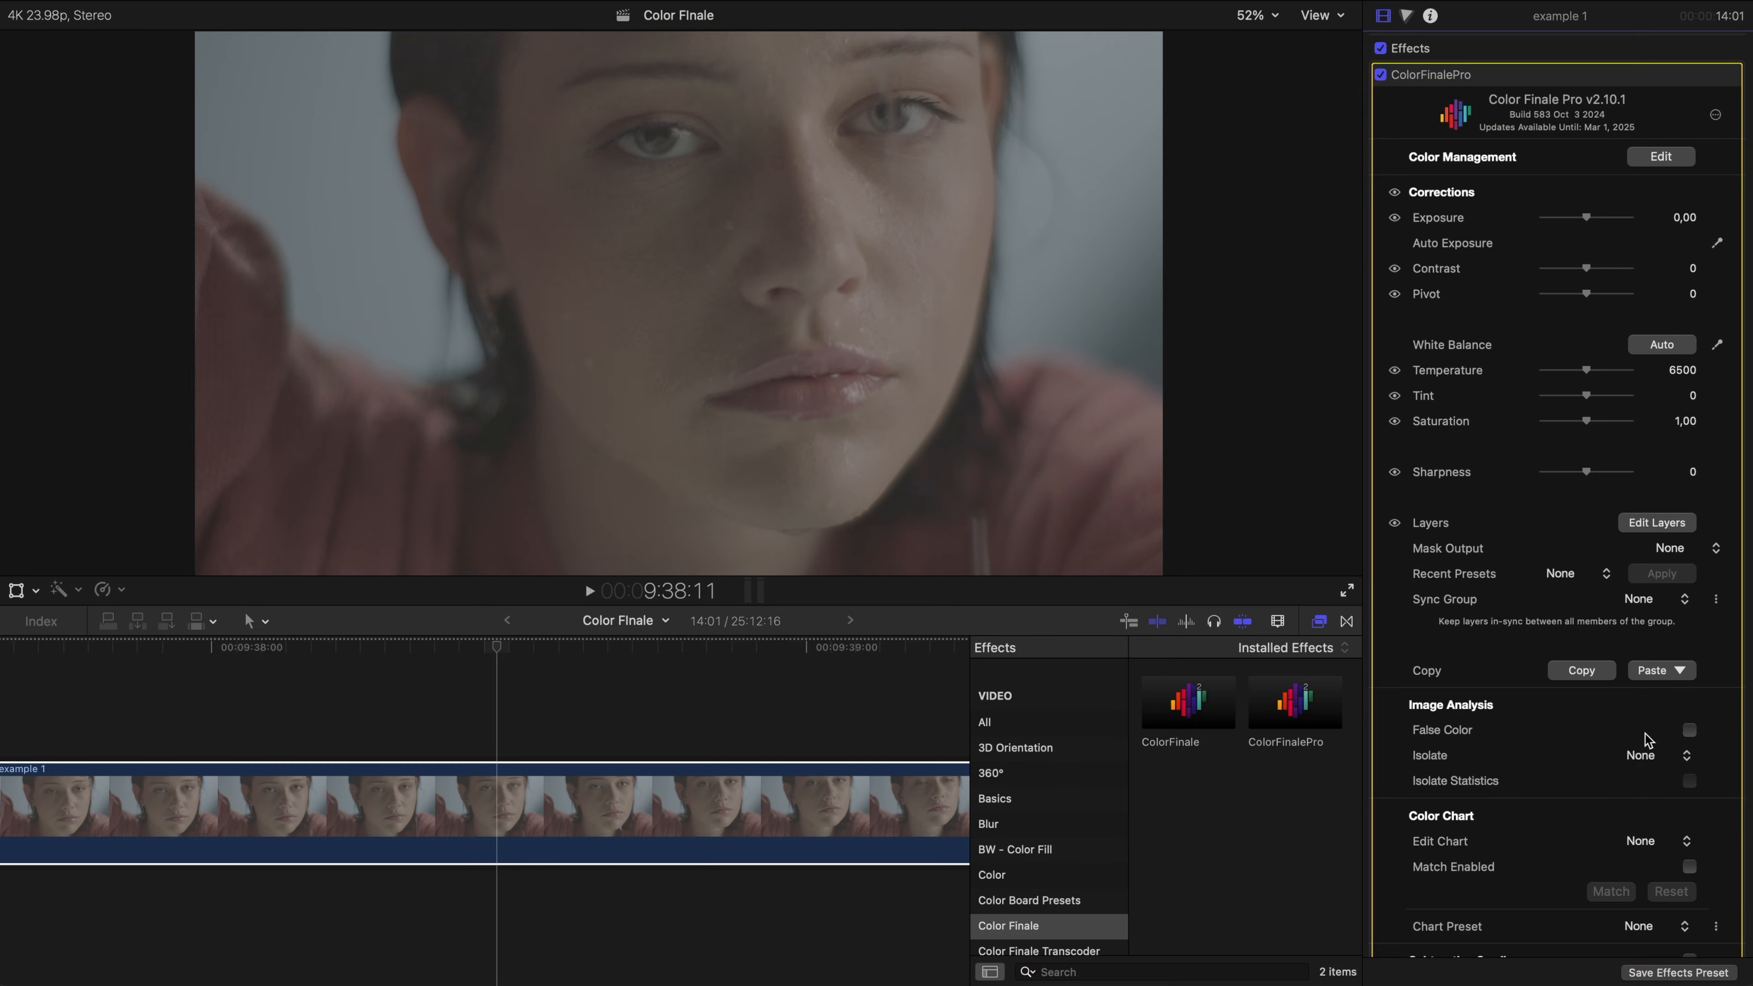
- Turn on Isolate Statistics for an Ellipse on the forehead to read its average RGB, and set Isolate back to None
click(1652, 758)
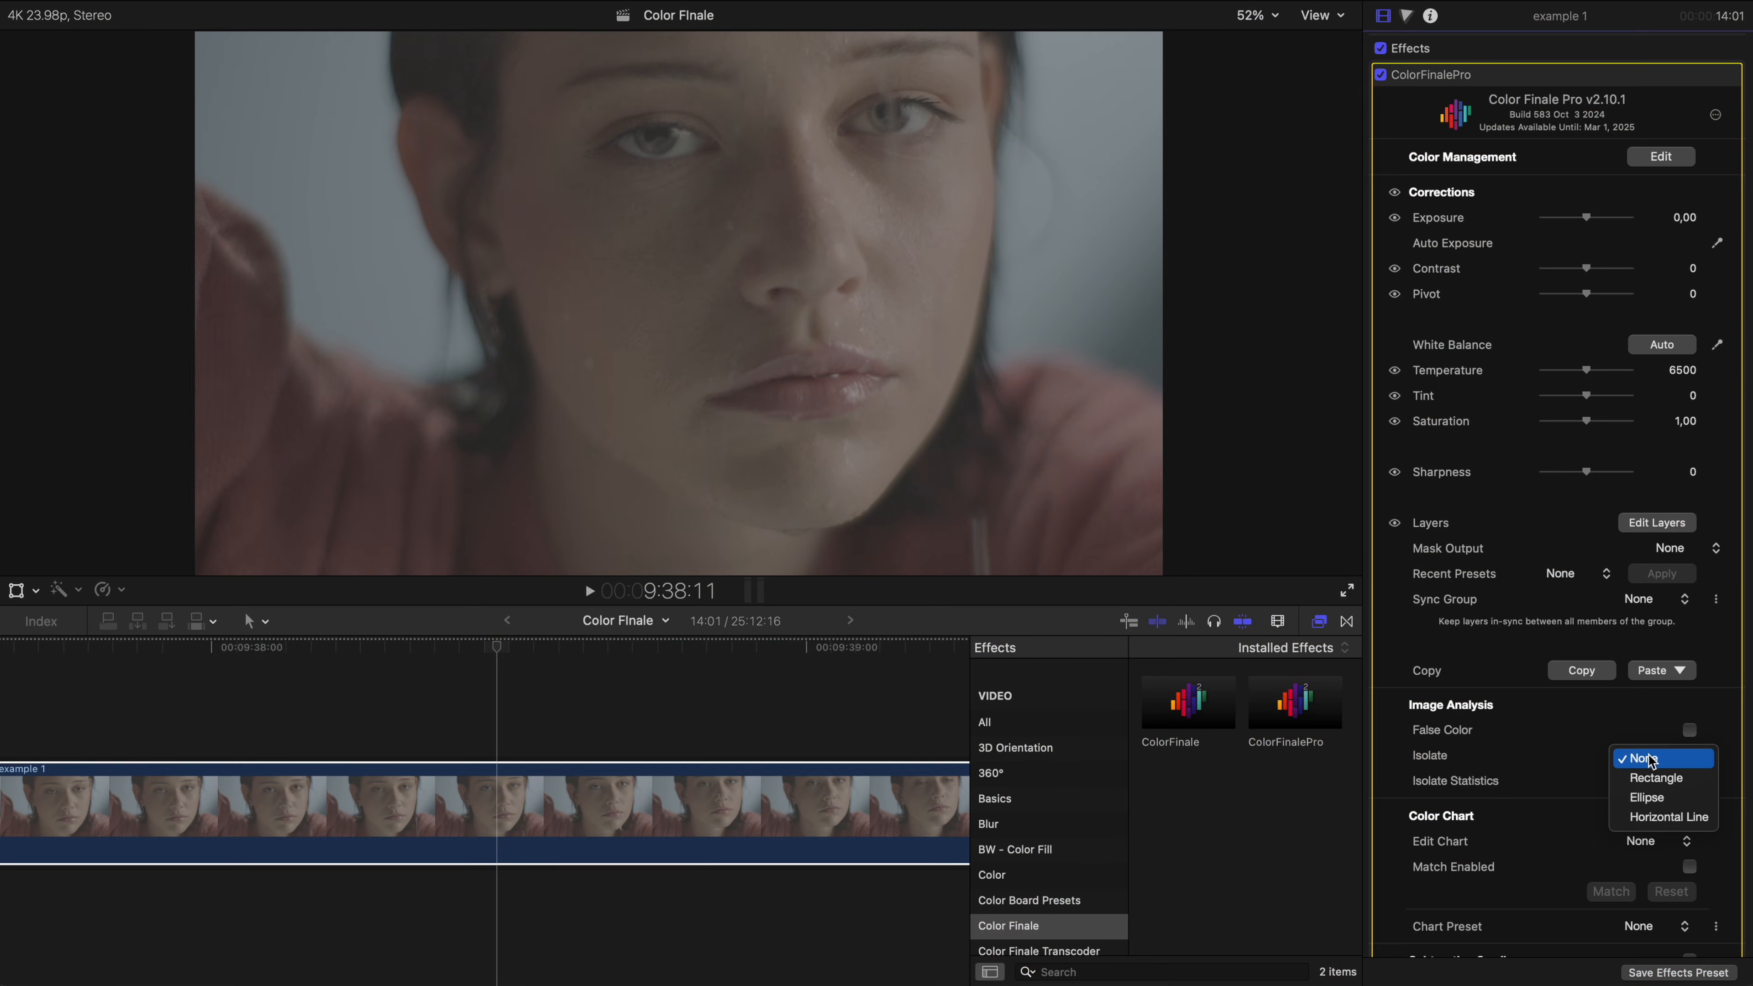
click(1654, 796)
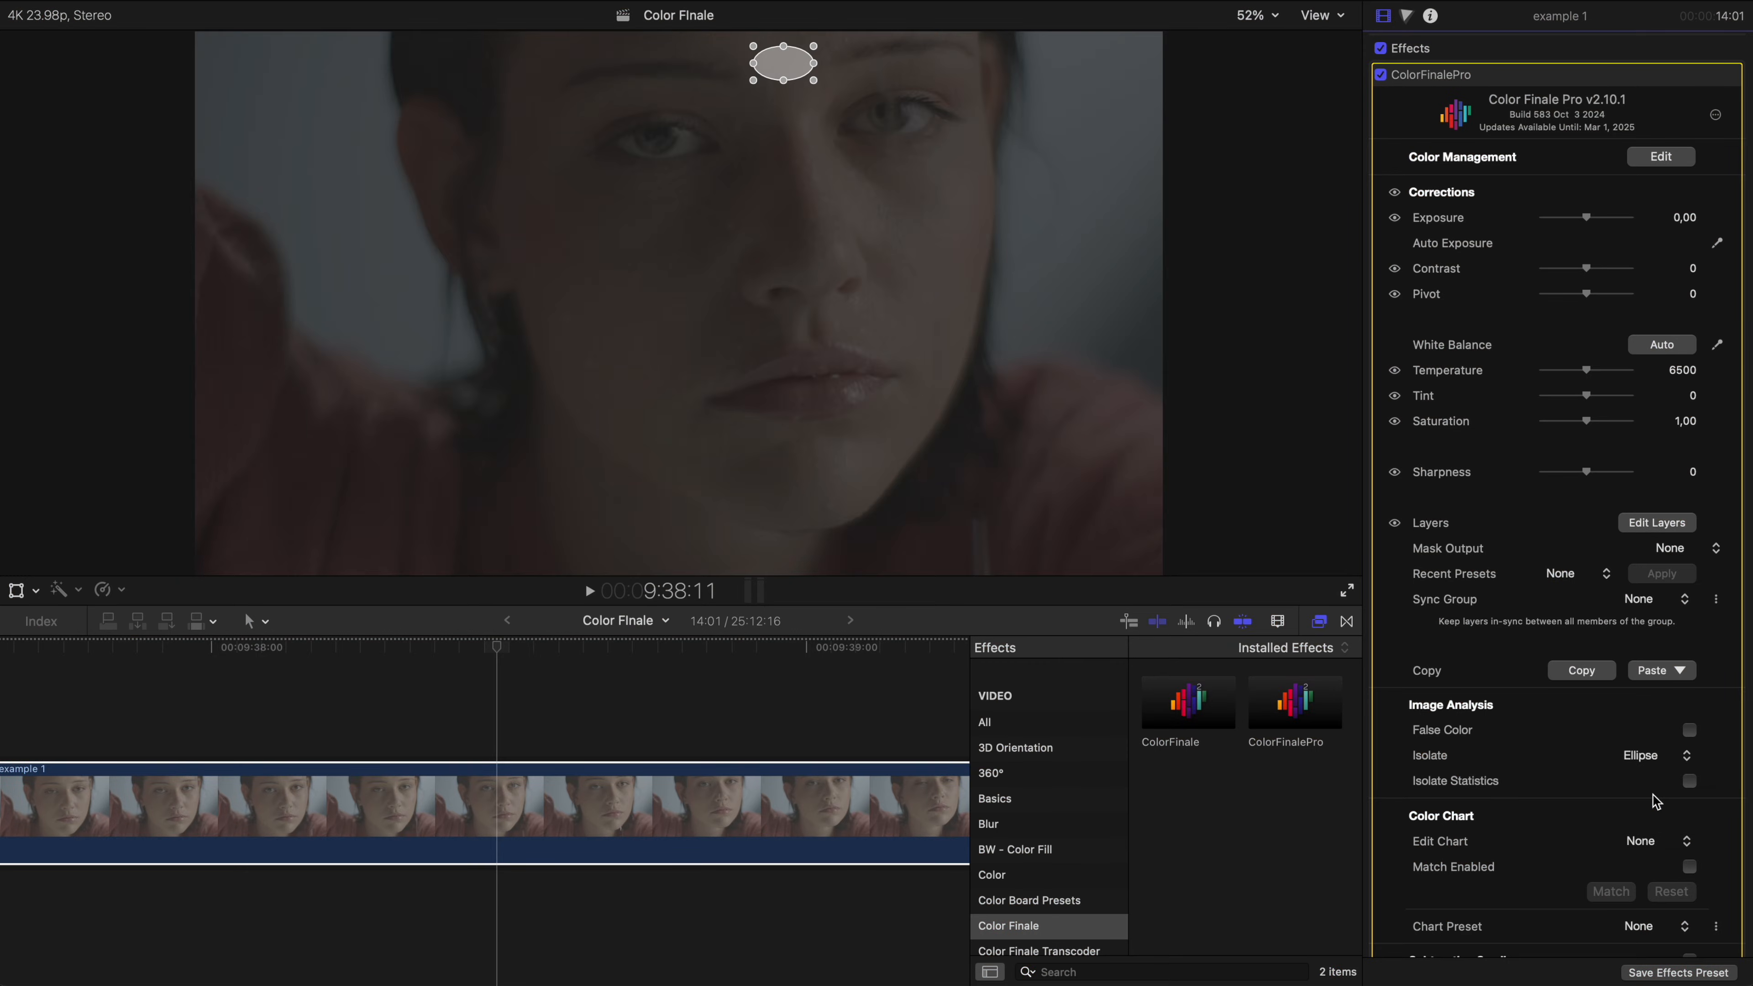
click(1689, 781)
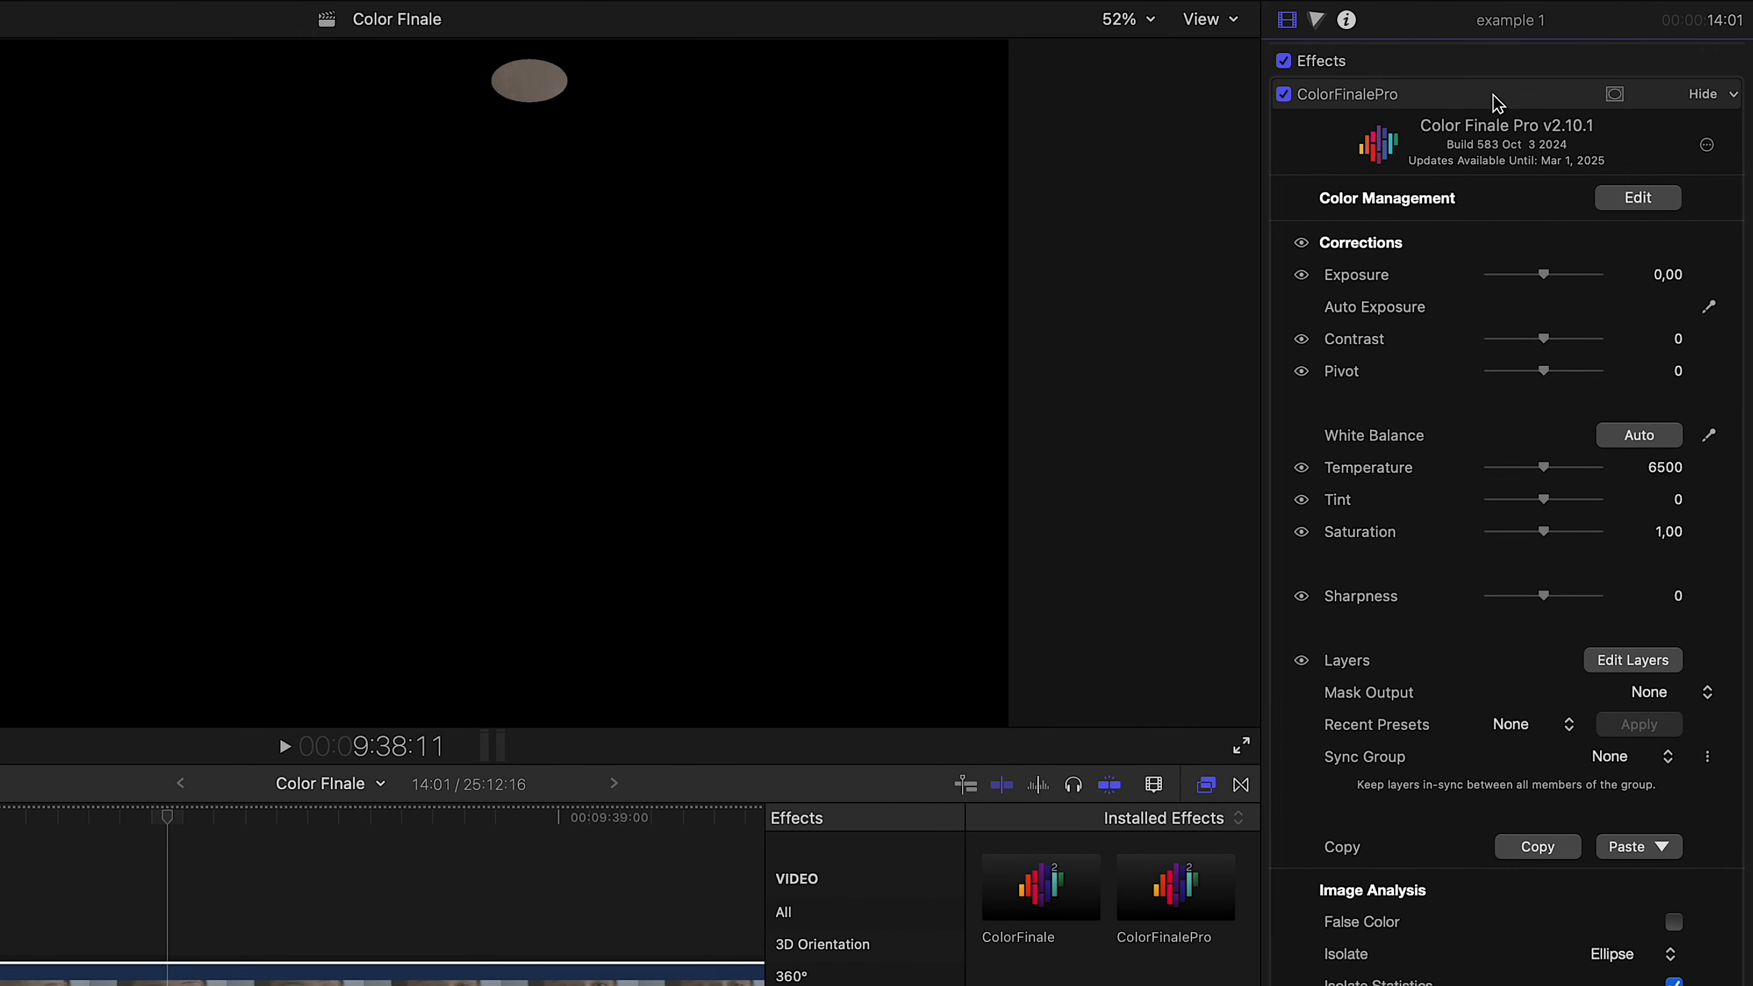
click(1496, 102)
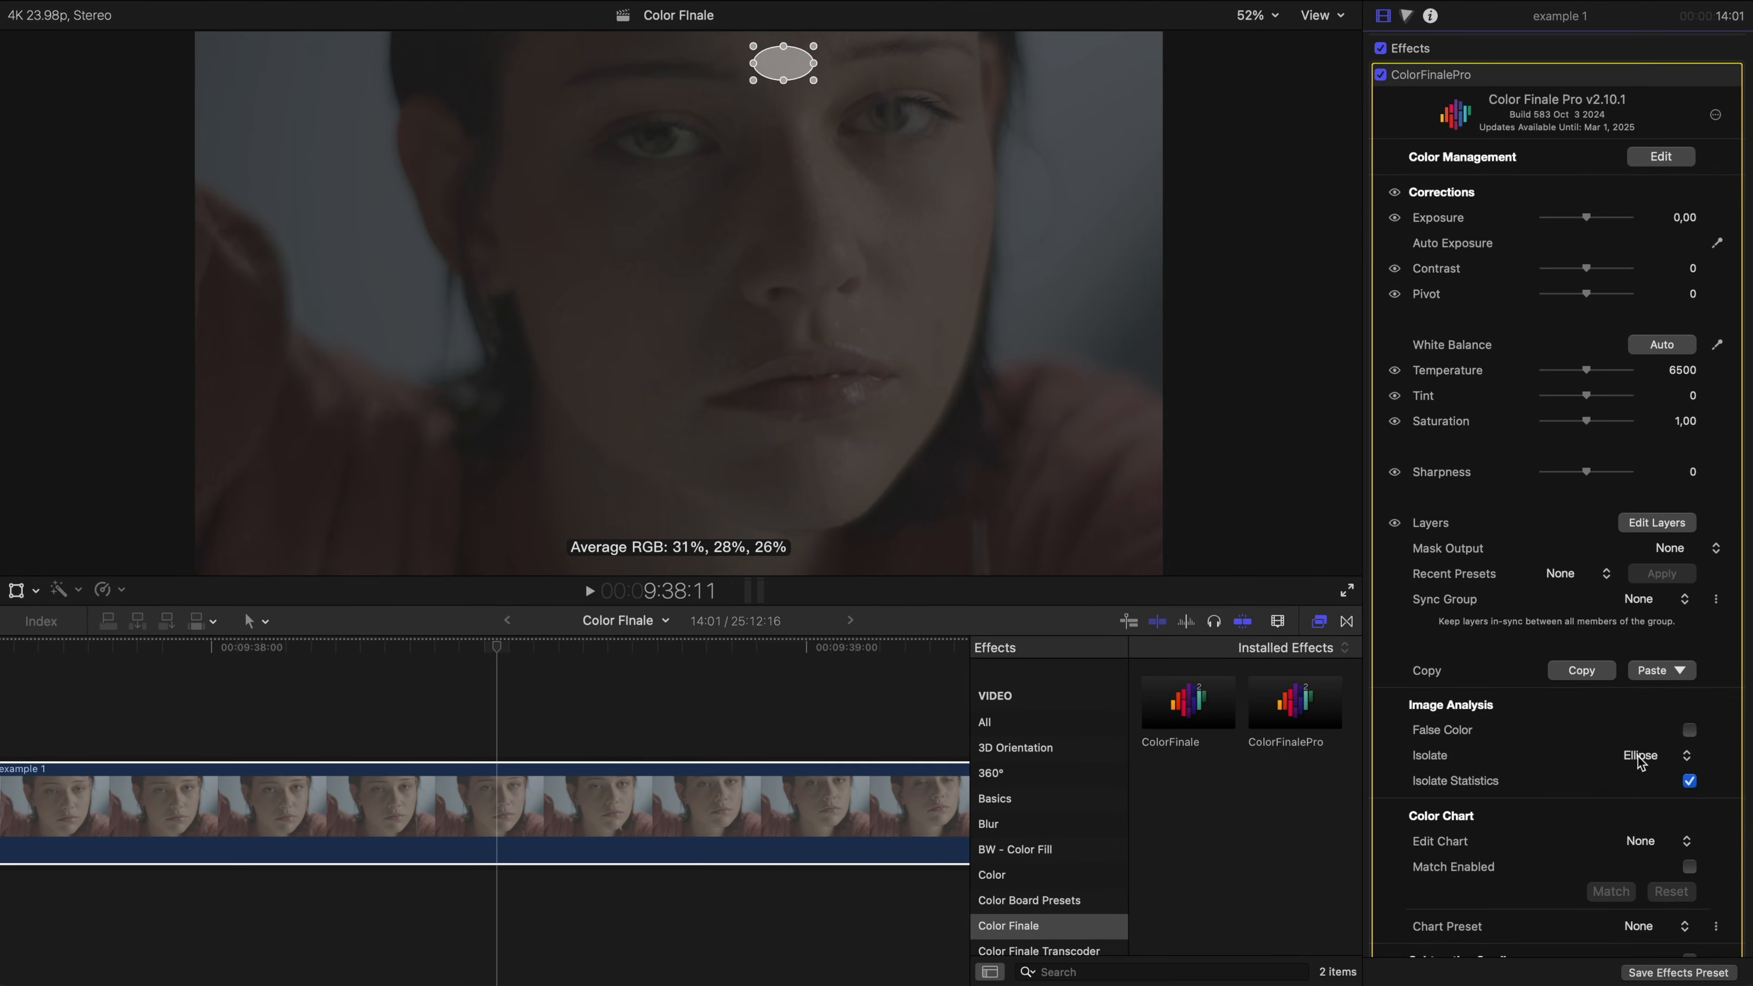
click(1639, 756)
click(1654, 720)
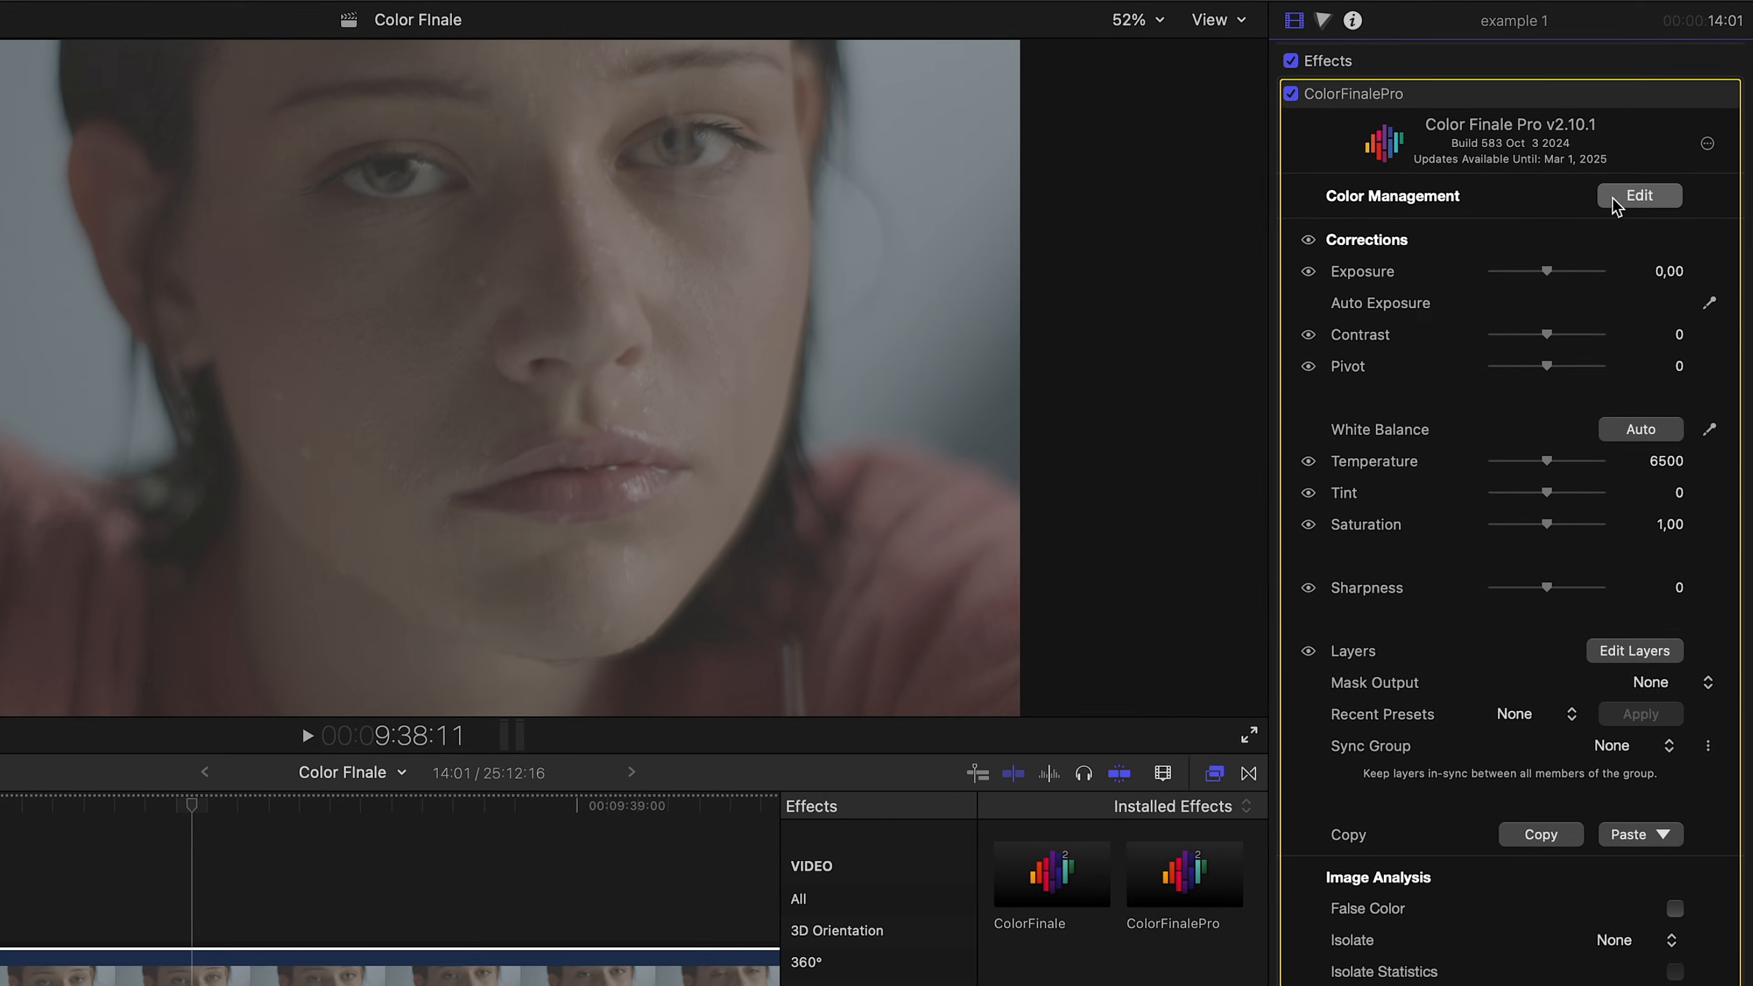
- Change the Color Profile from Assume Video in the Color Management settings of the example 1 clip
click(1616, 181)
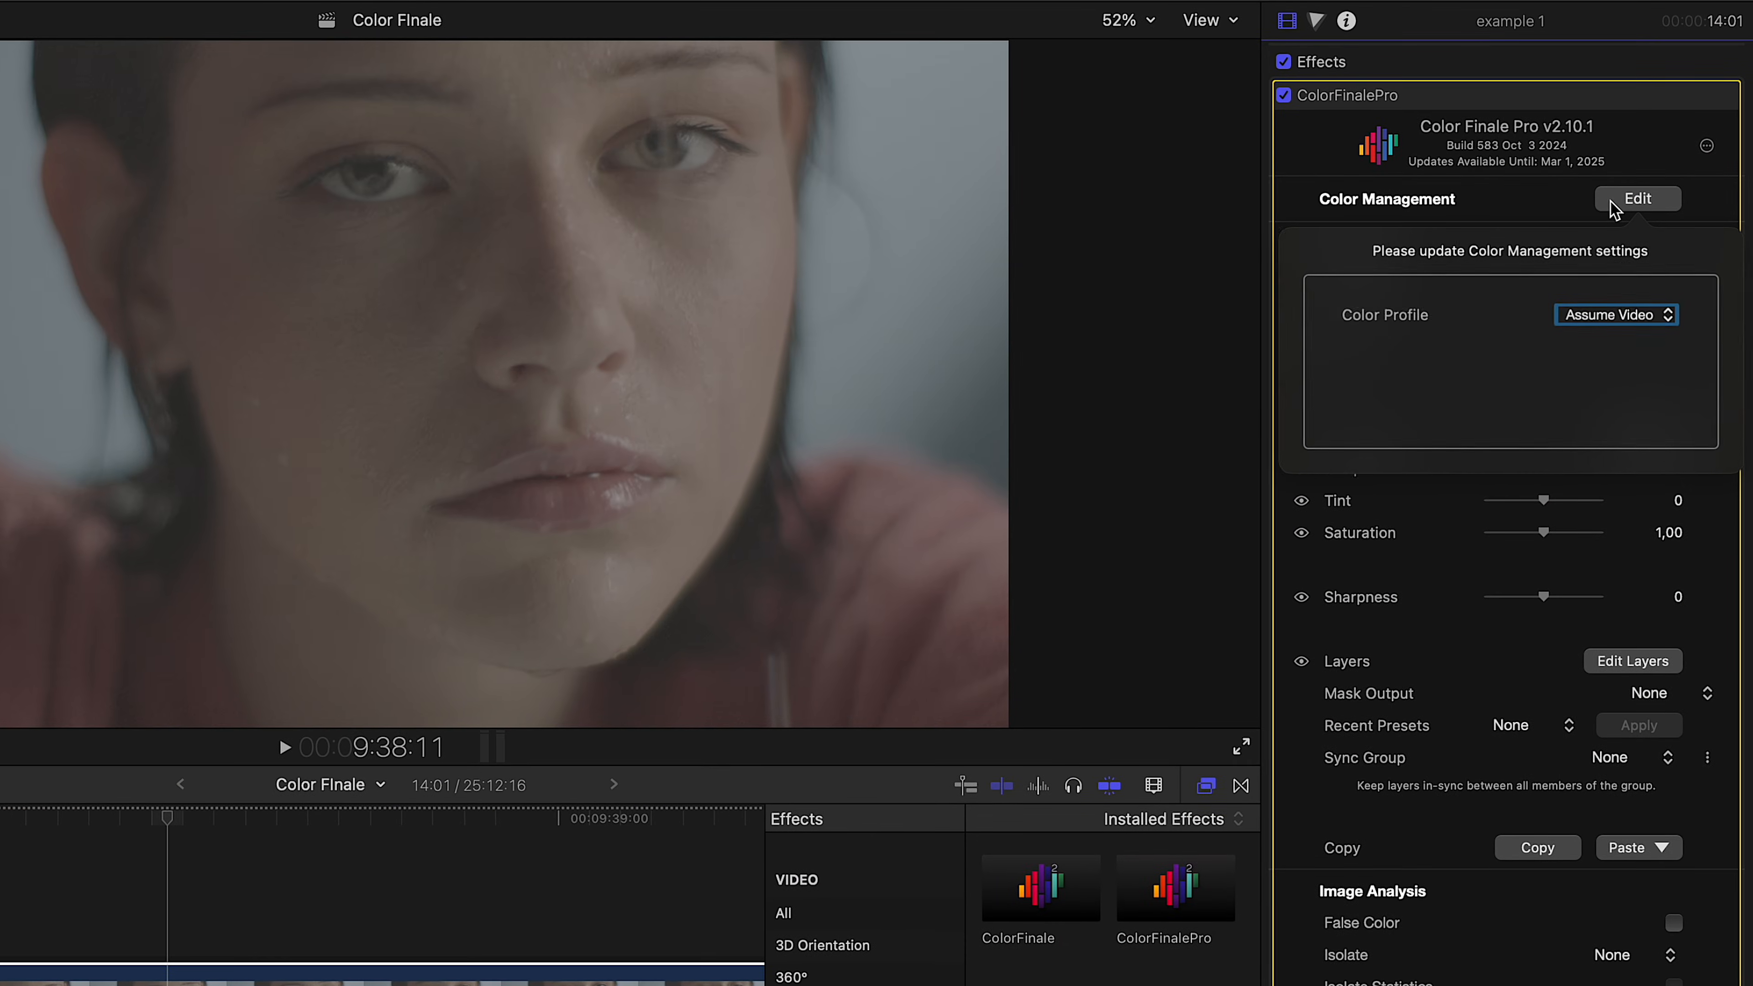
click(1627, 316)
click(1630, 353)
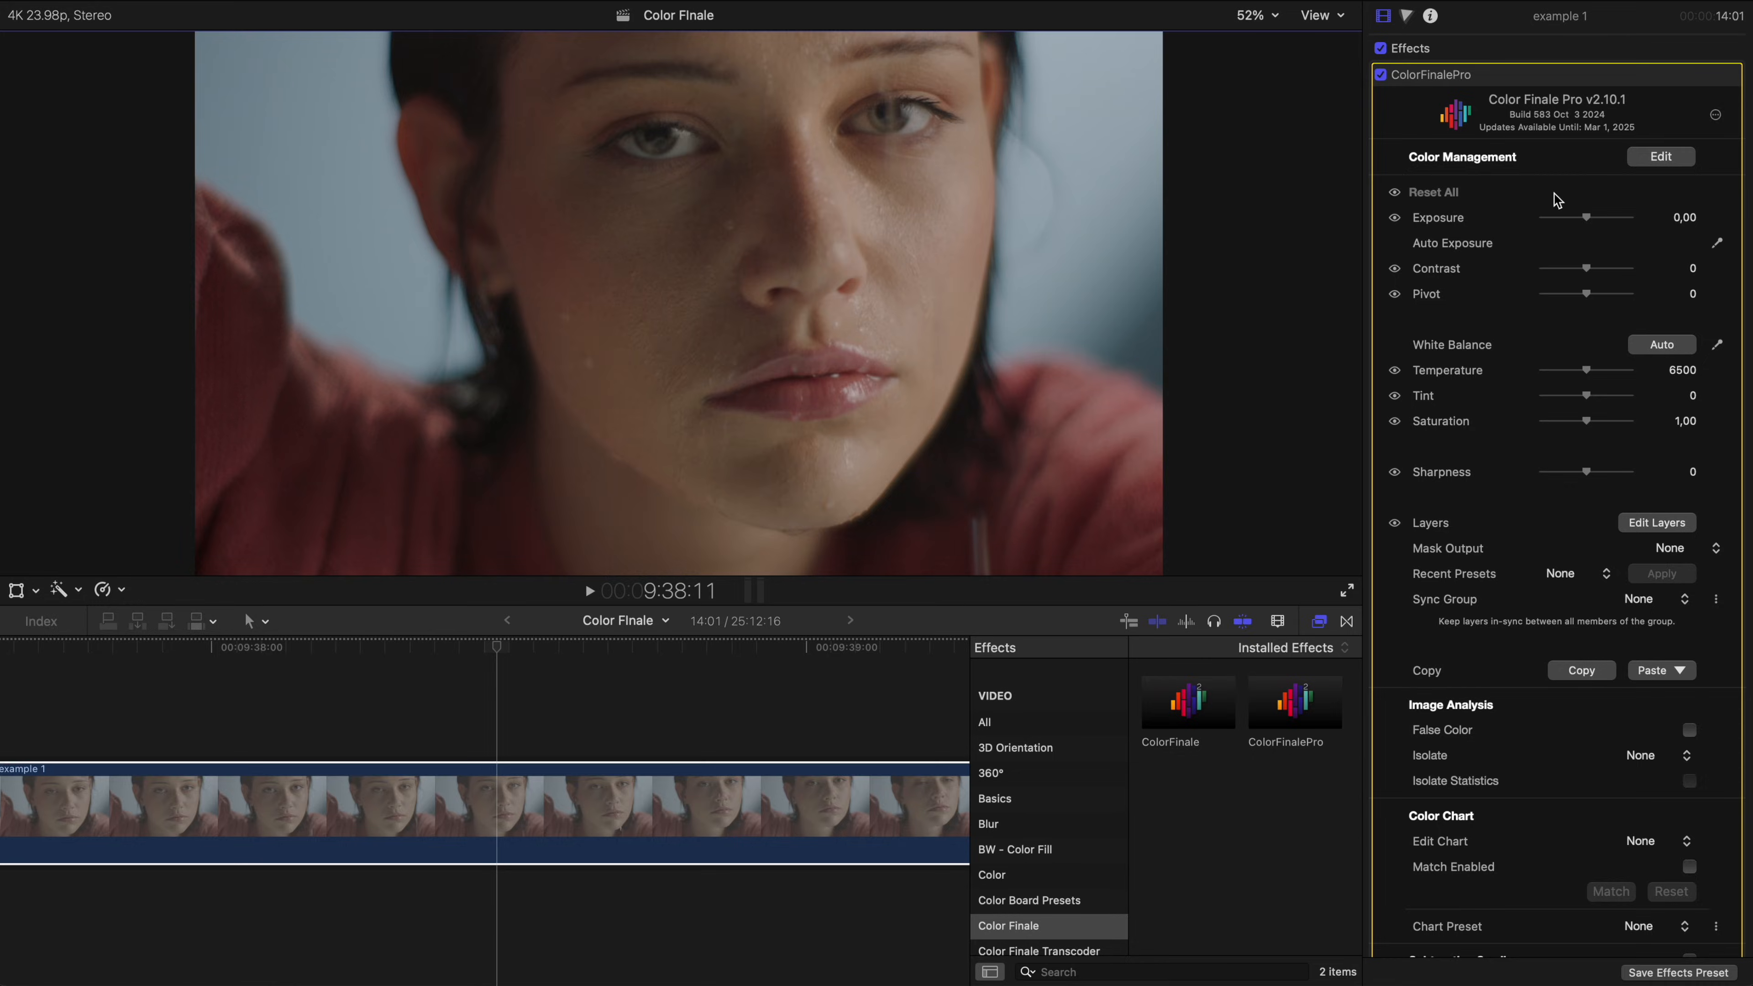
- Show the video scopes, isolate the forehead with the Ellipse and raise Exposure to 1,15
key(super+7)
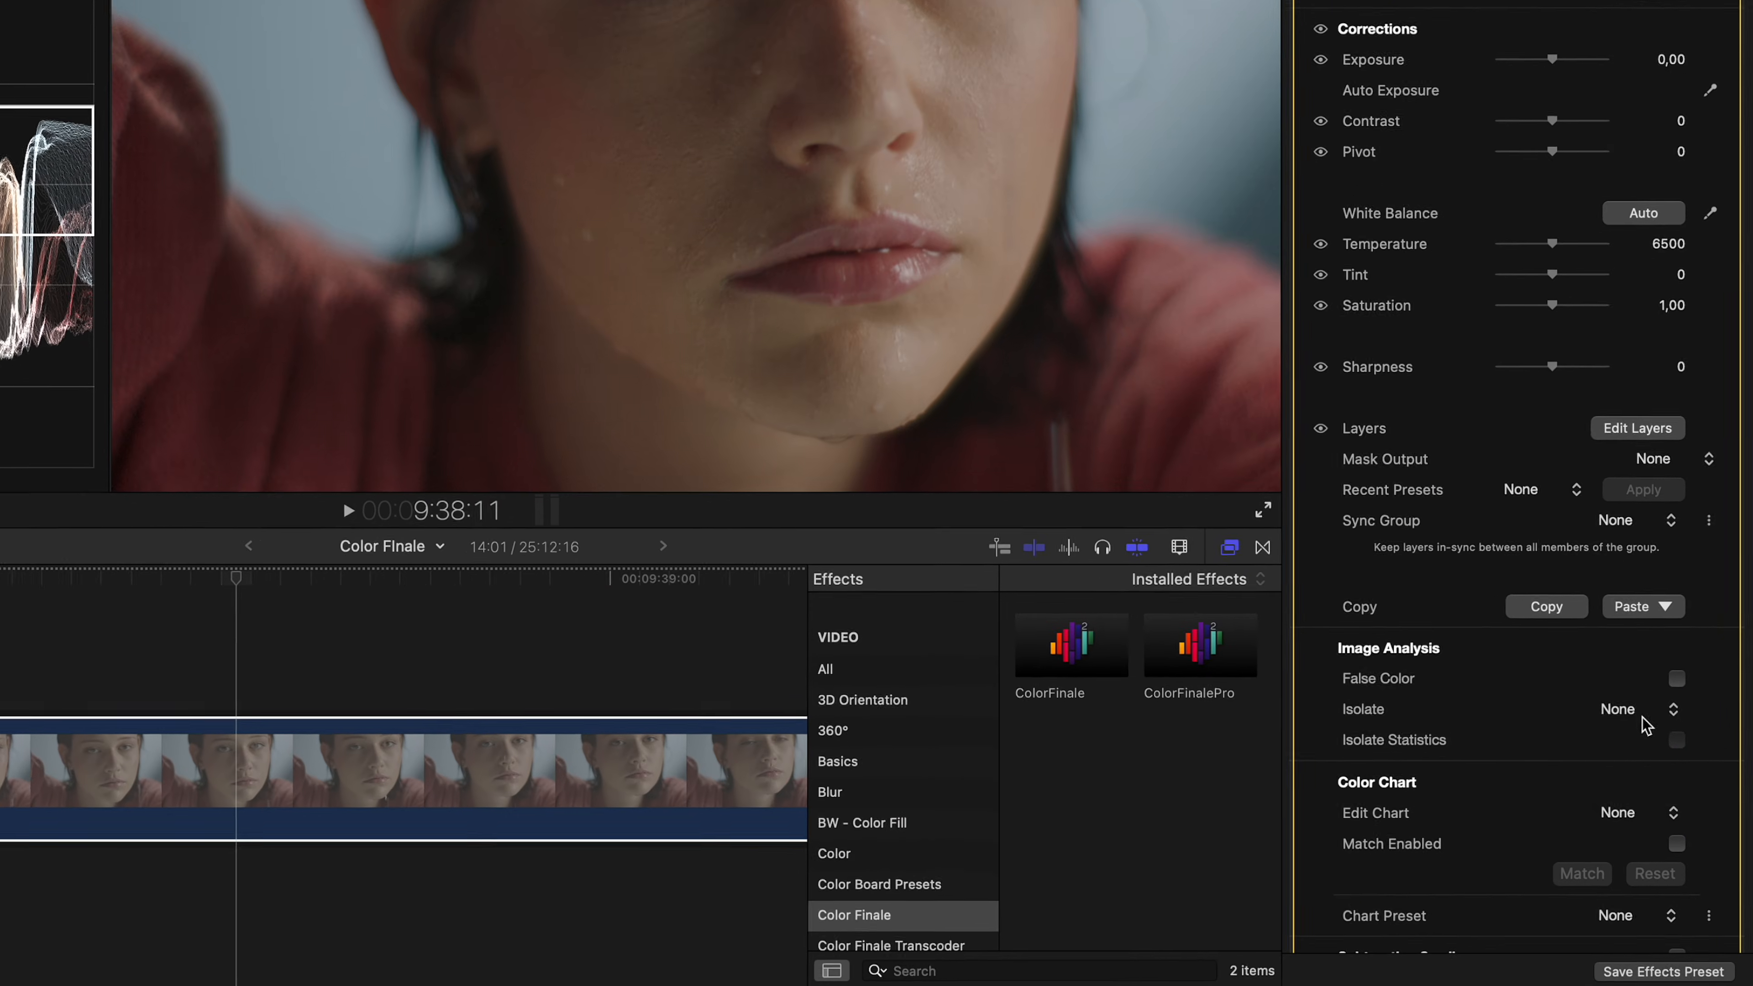
click(1642, 715)
click(1632, 748)
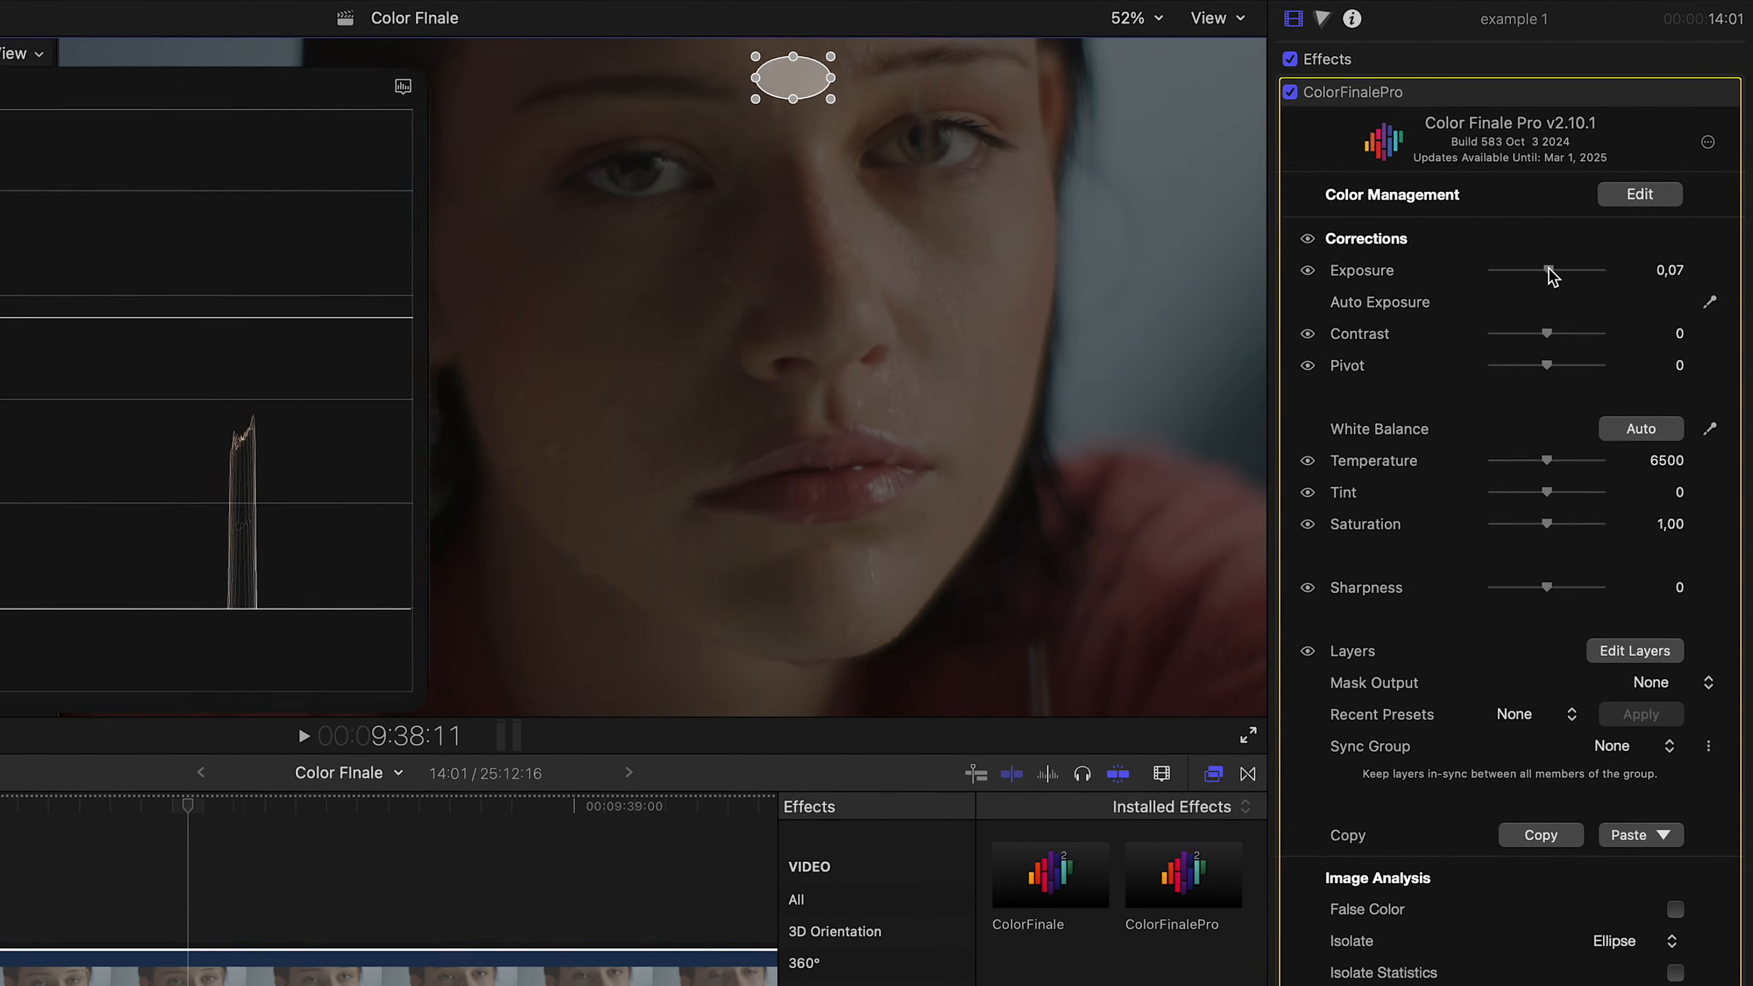
drag(1559, 90, 1578, 90)
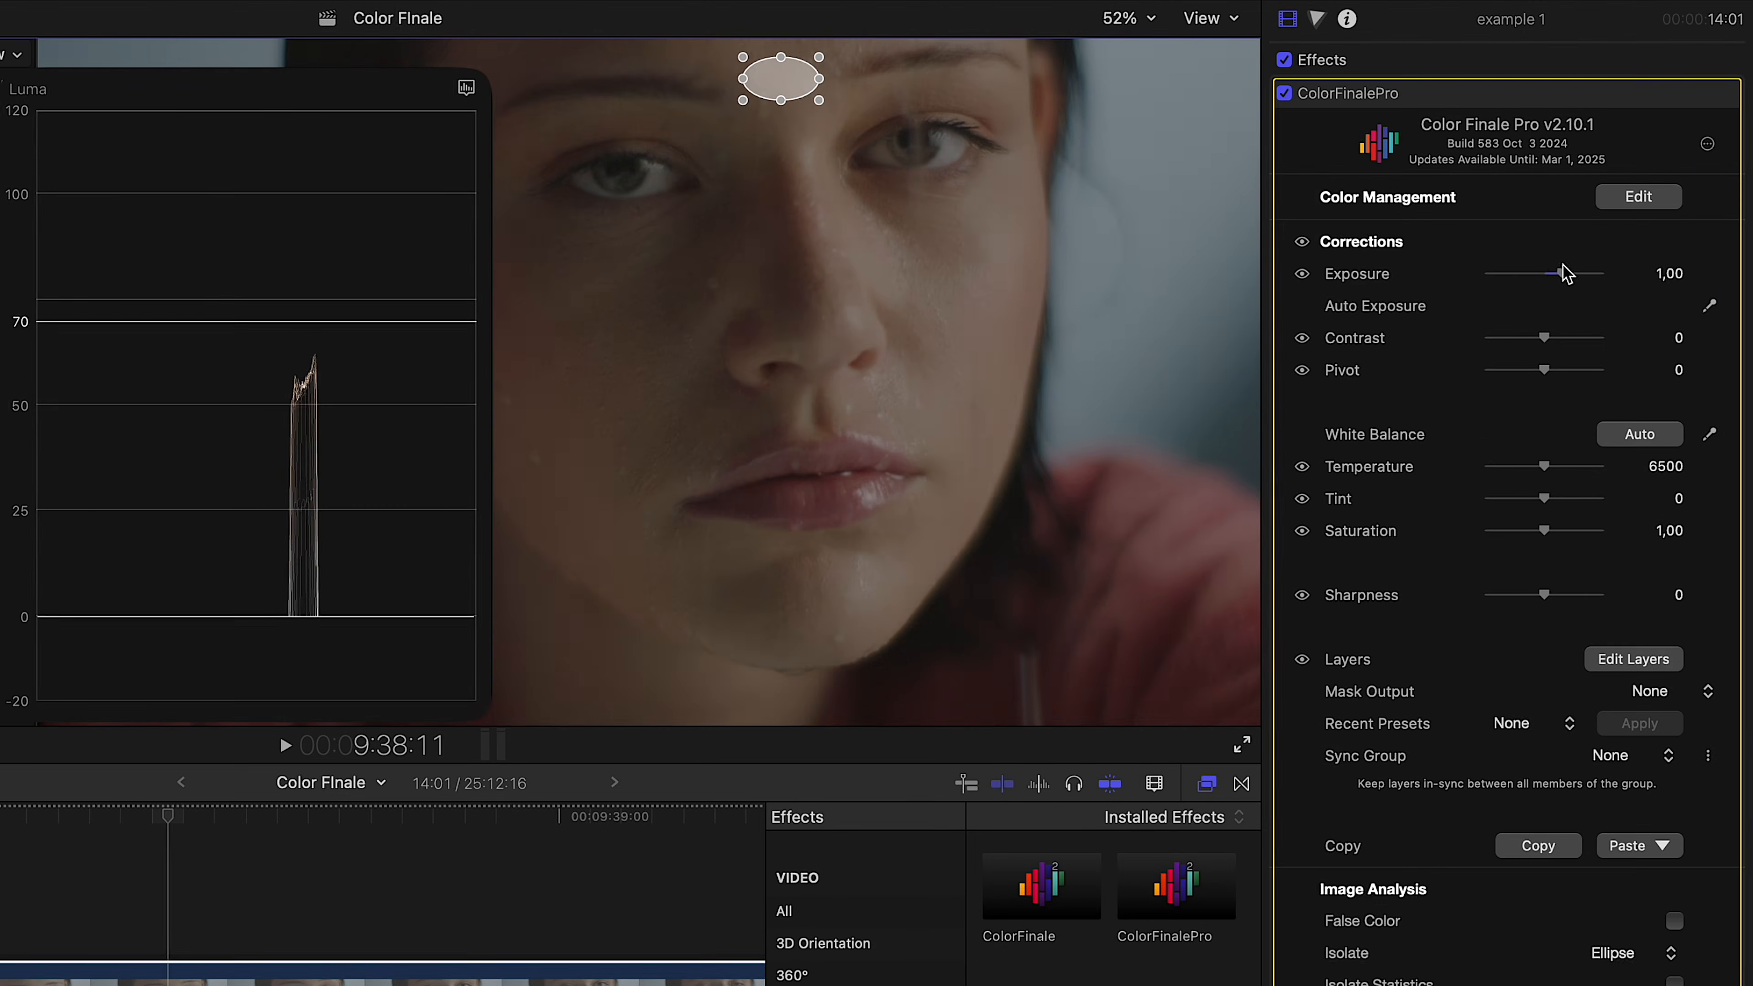
- Set Isolate to None and compare the full image with and without the Exposure correction
click(1633, 953)
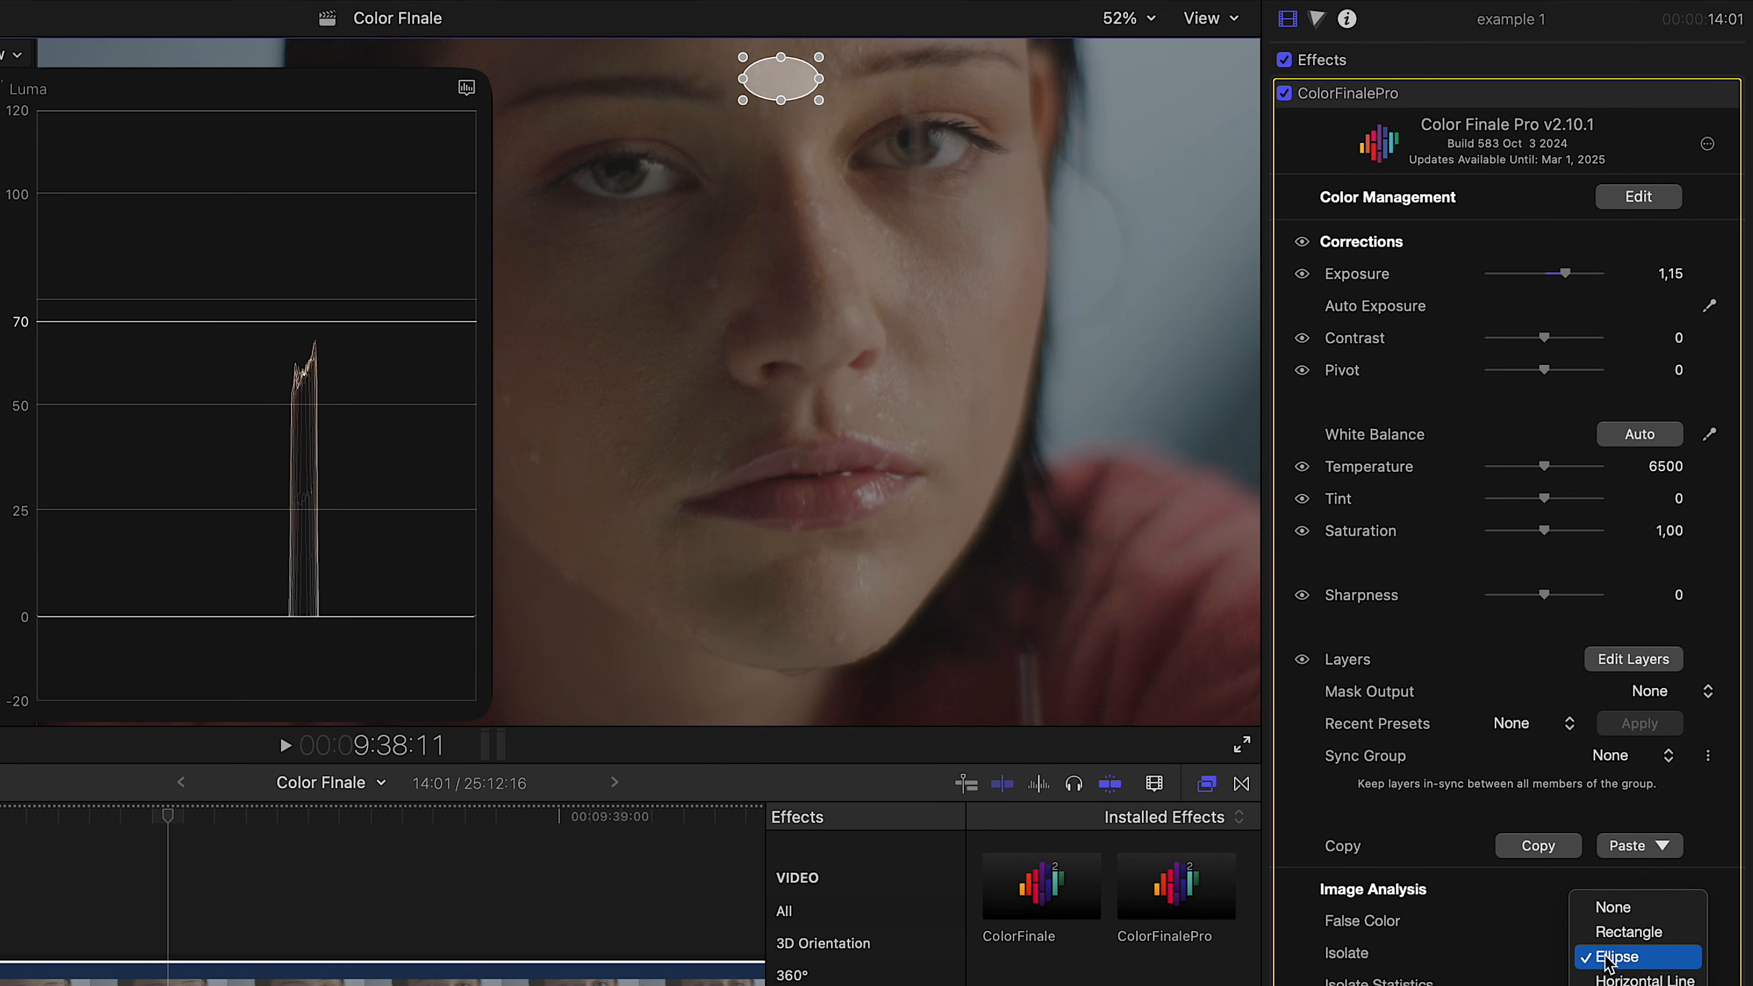
click(1616, 905)
click(1302, 274)
click(1303, 274)
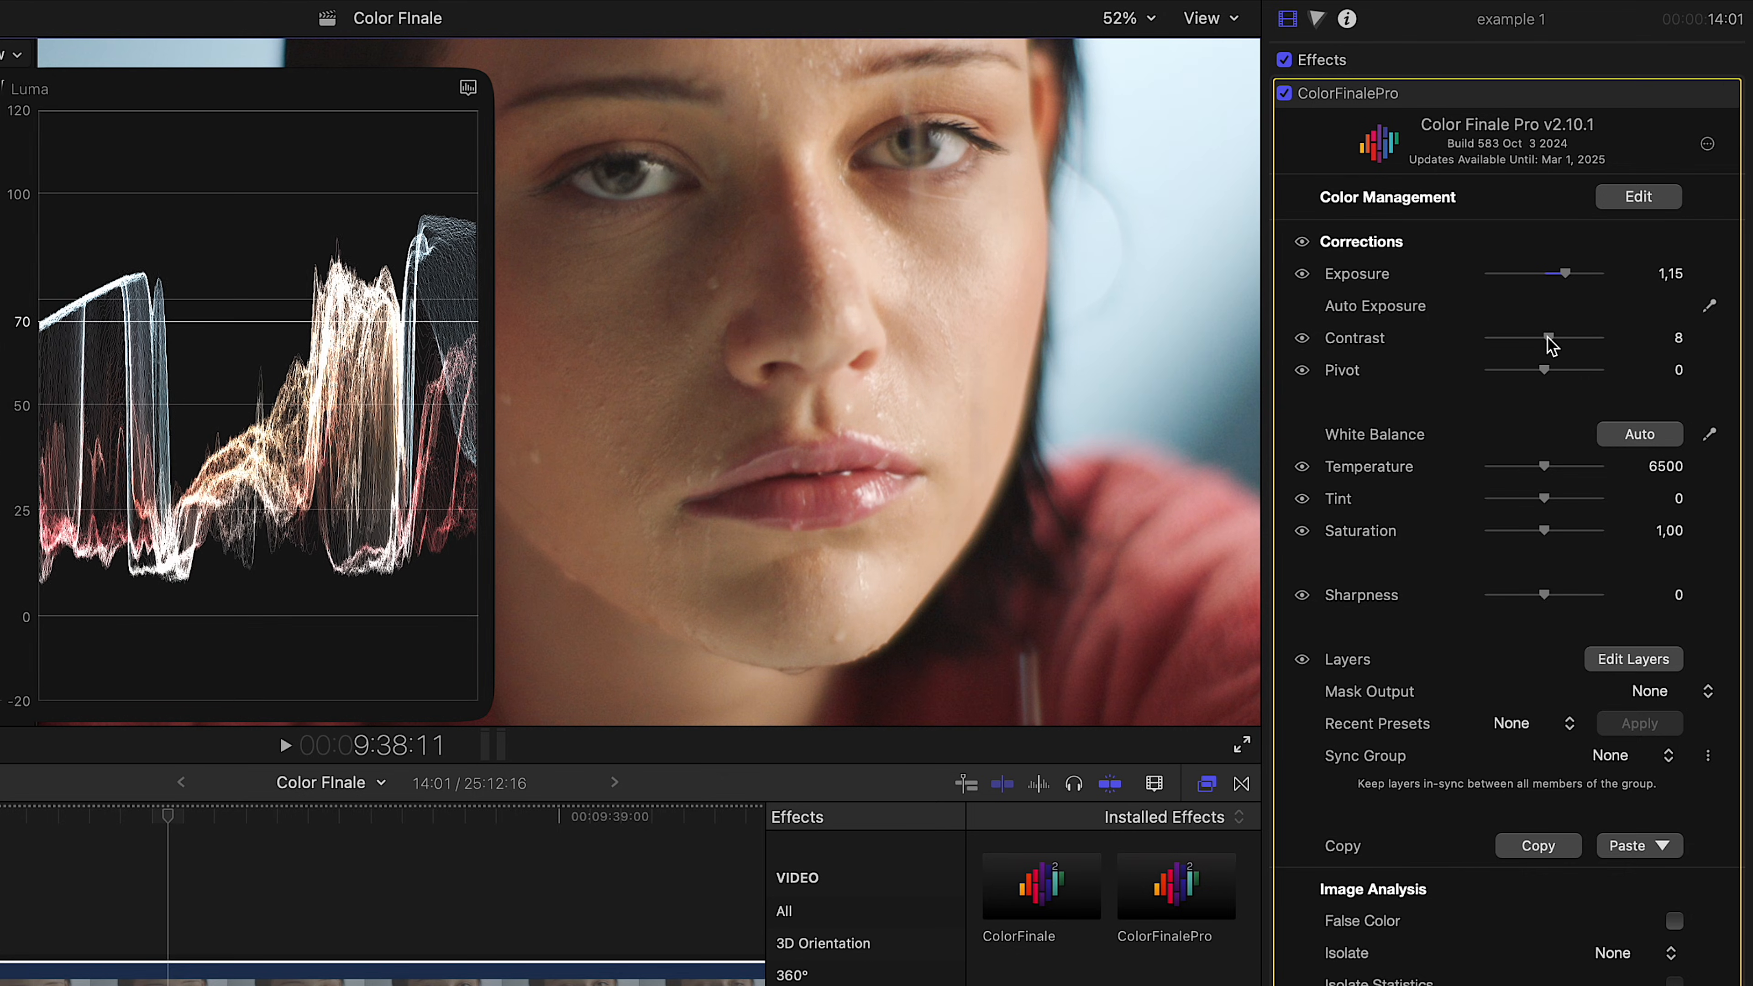
- Set Contrast to 8 and Pivot to -10 in the example 1 clip's corrections
drag(1544, 370, 1542, 380)
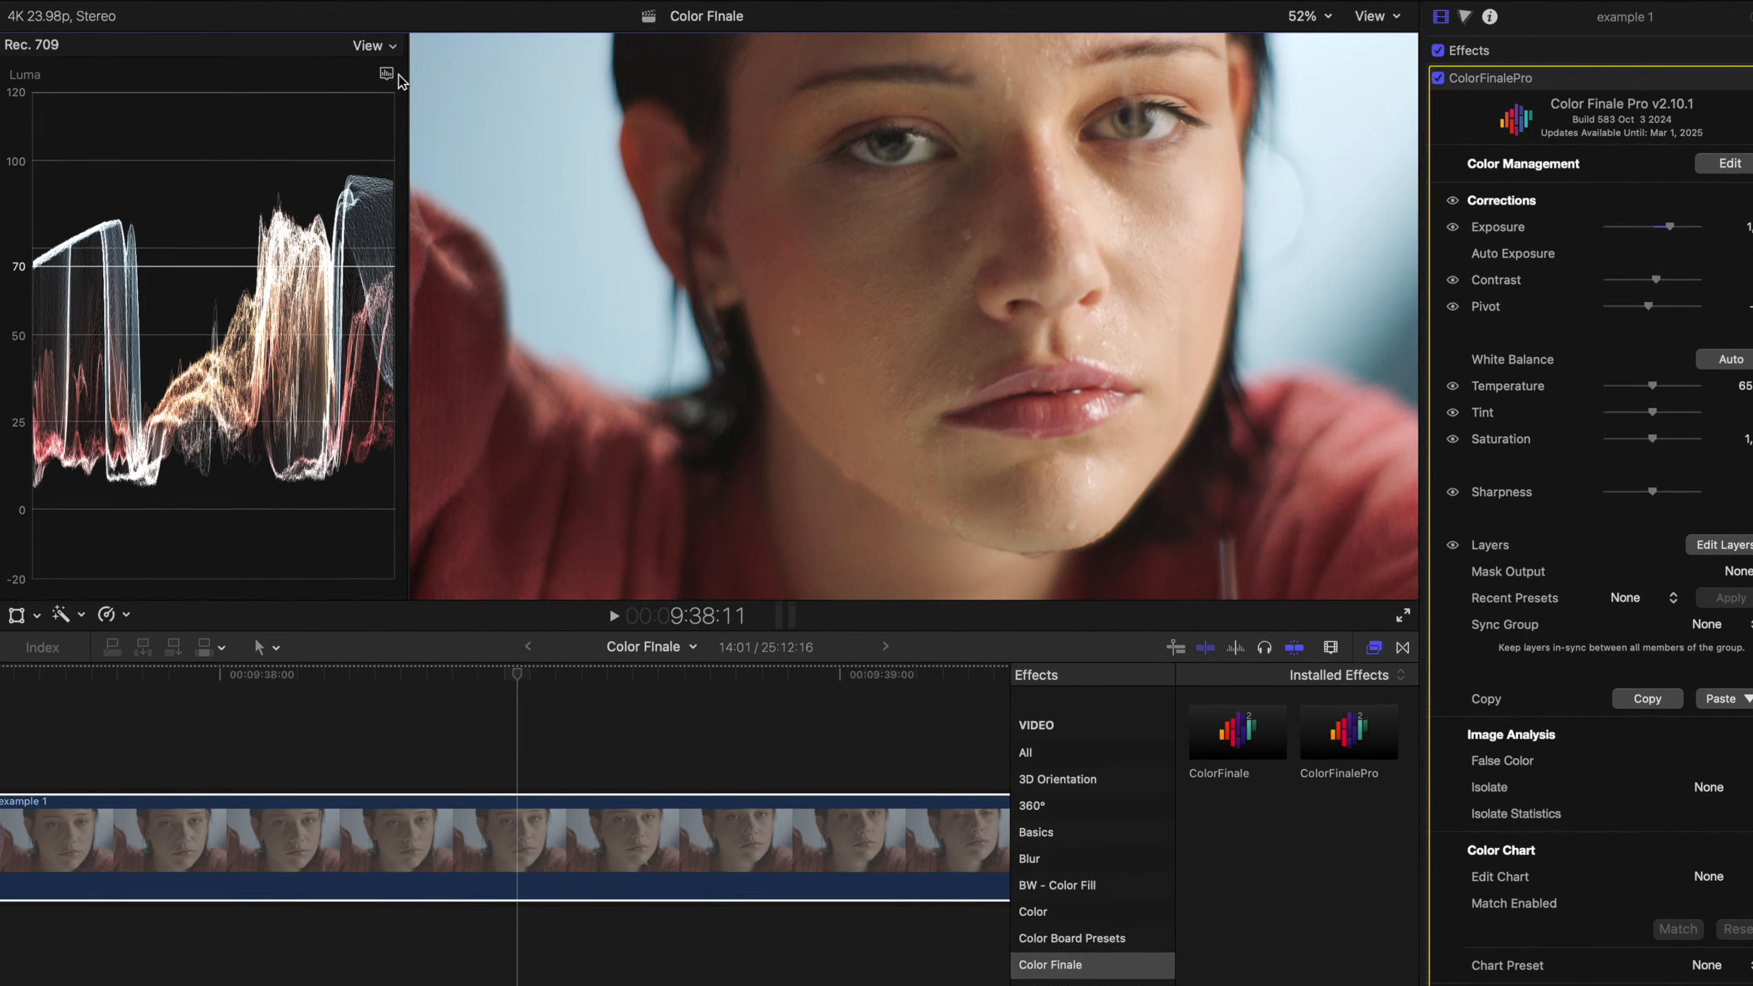
- Switch the waveform to RGB Parade and fine-tune the Temperature and Tint of the clip
click(372, 70)
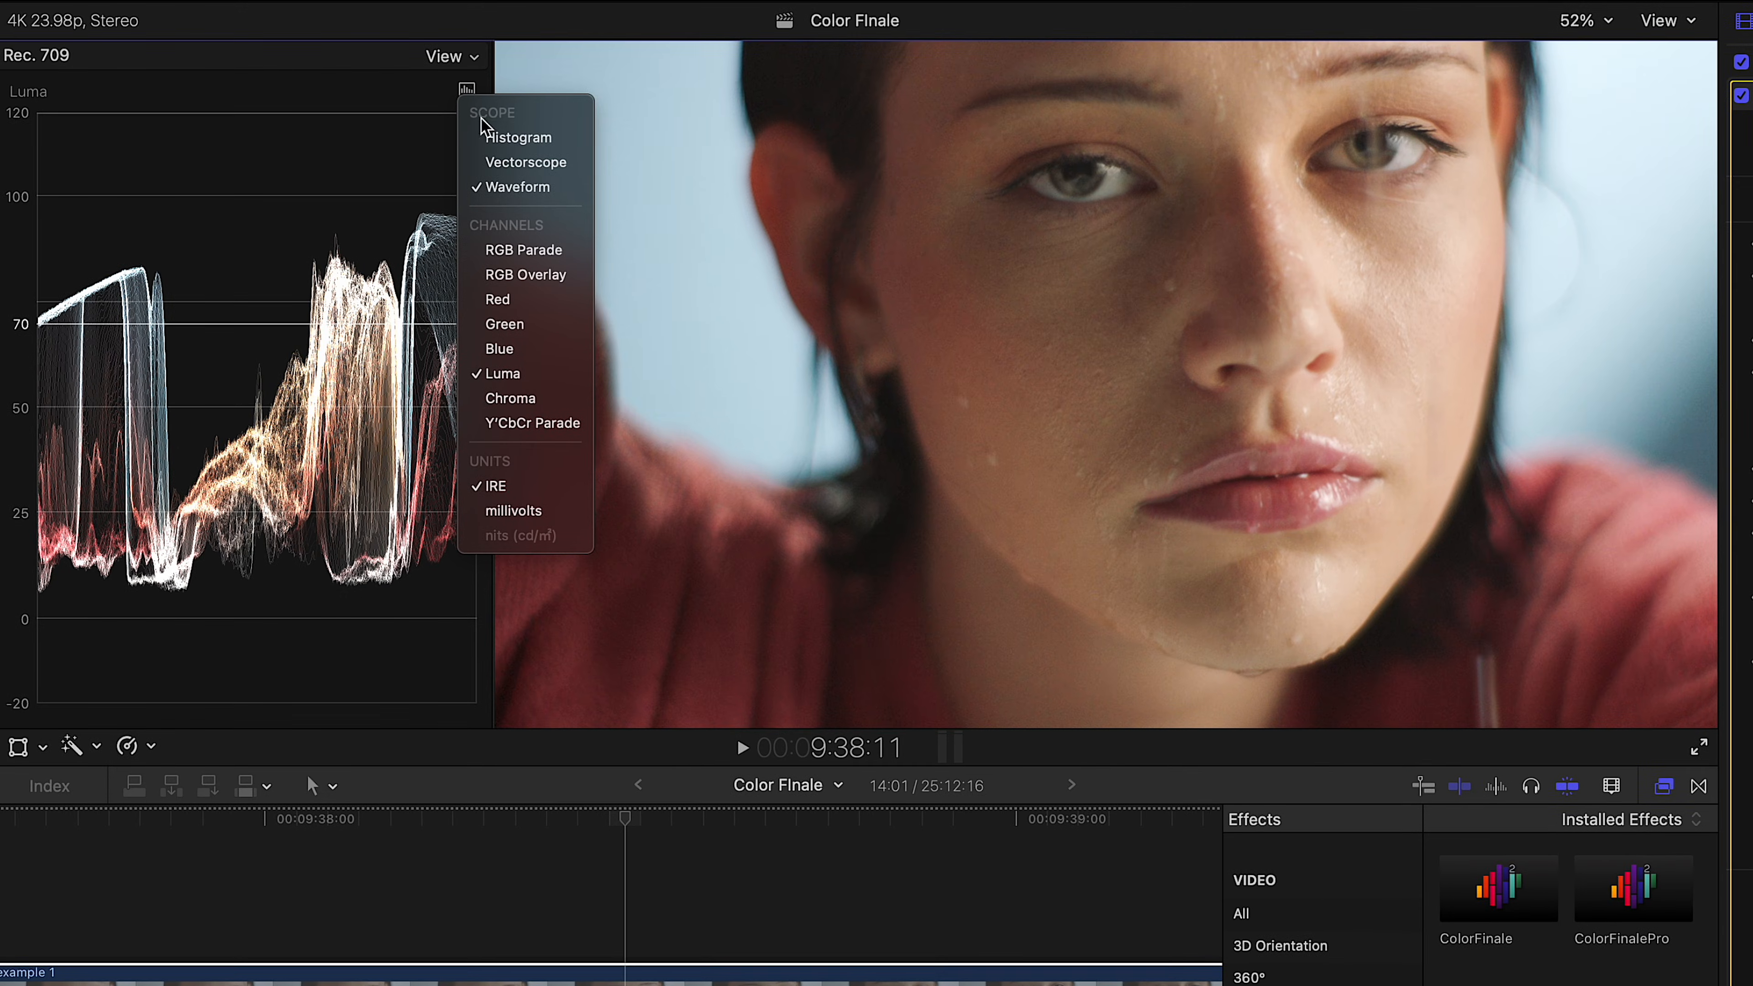
click(518, 250)
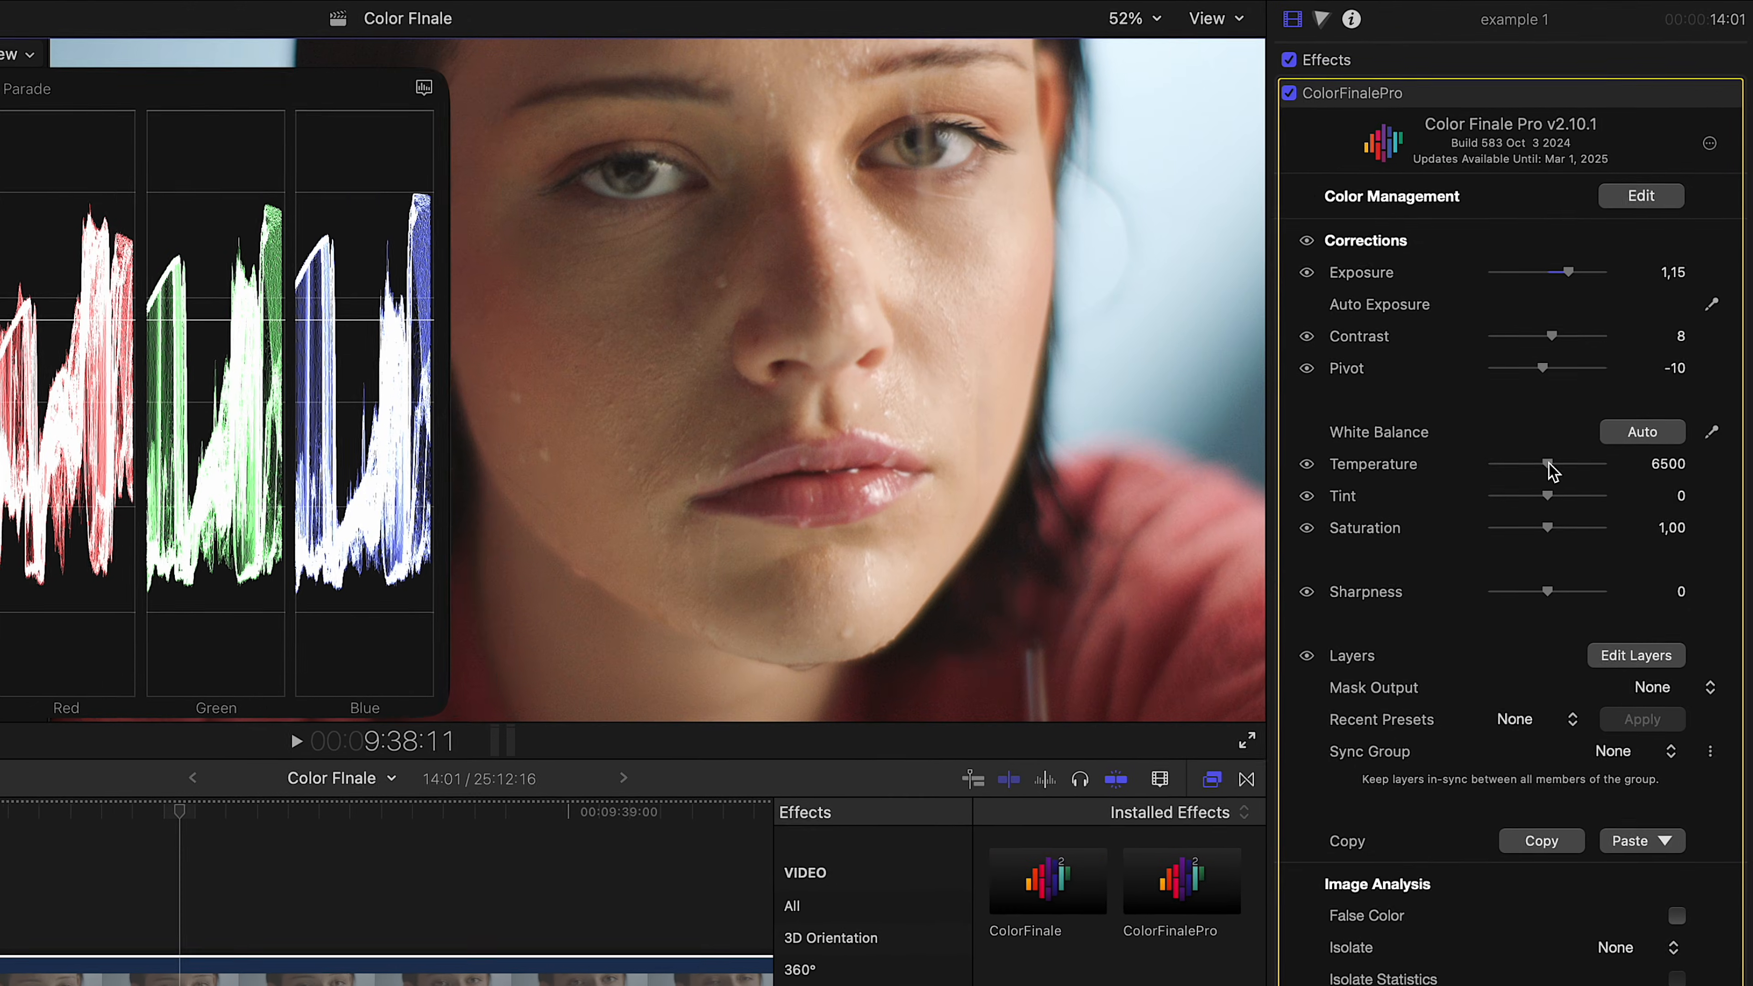
drag(1550, 466, 1548, 505)
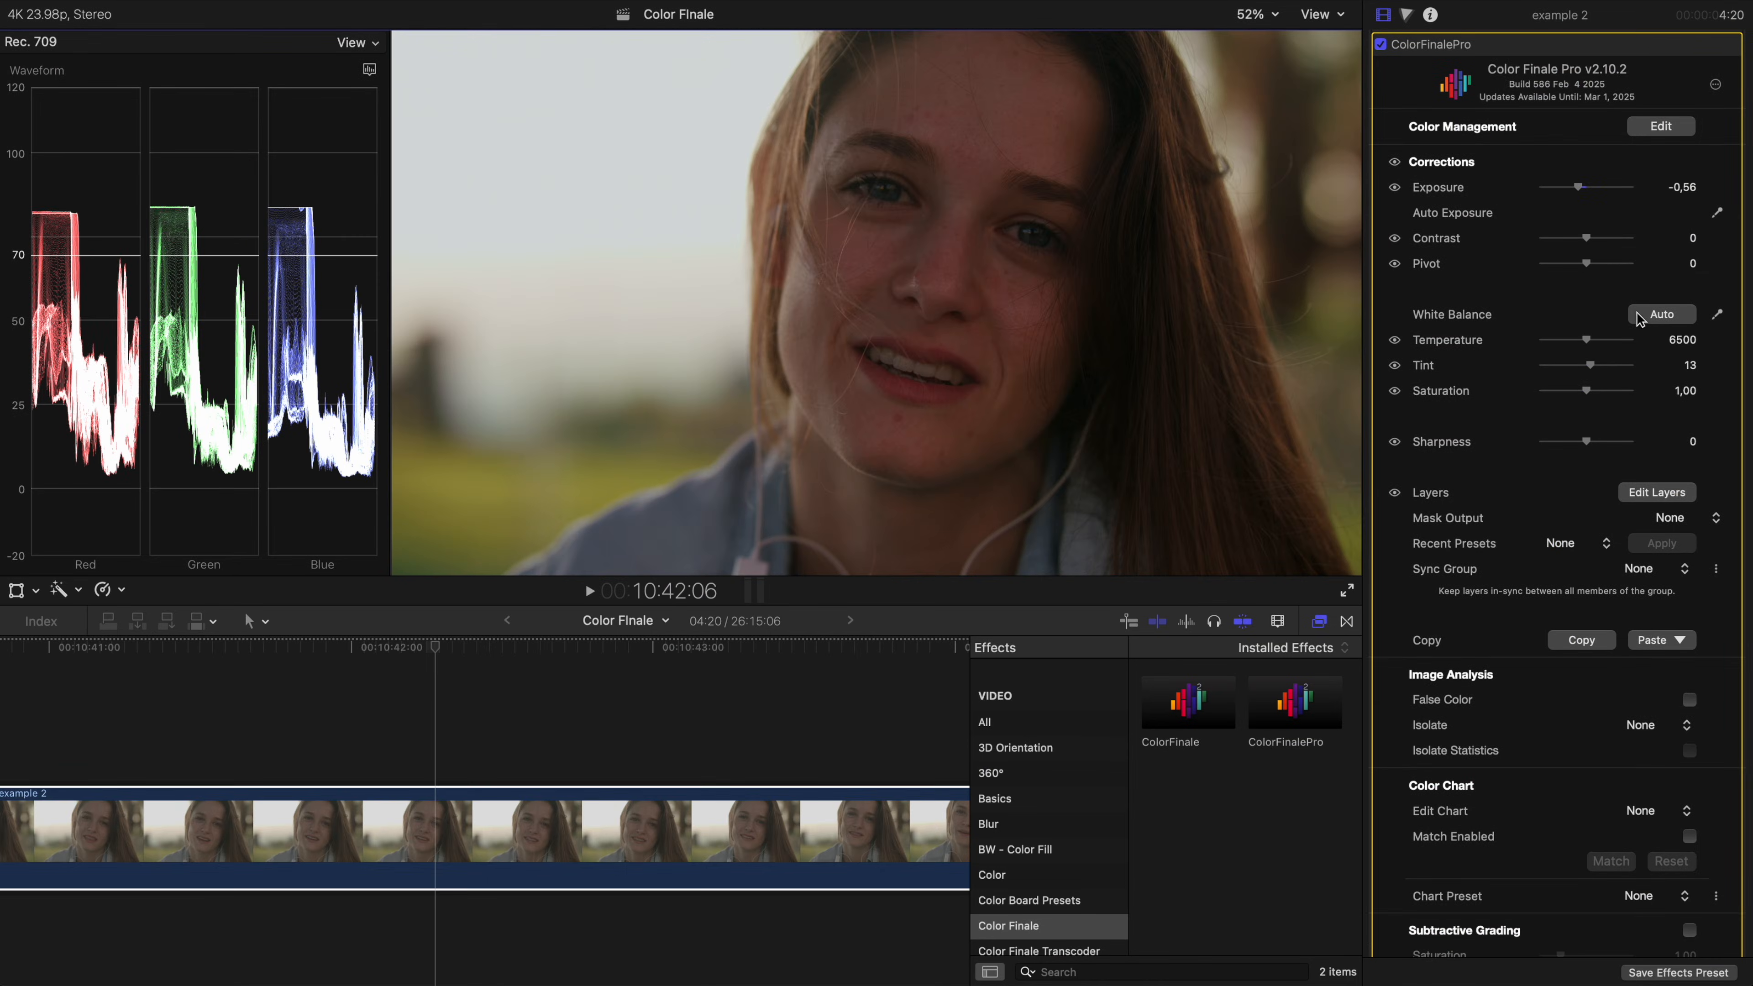
- Cool the white balance of the example 2 clip by setting Temperature to 5579
click(1640, 317)
drag(1582, 345, 1580, 345)
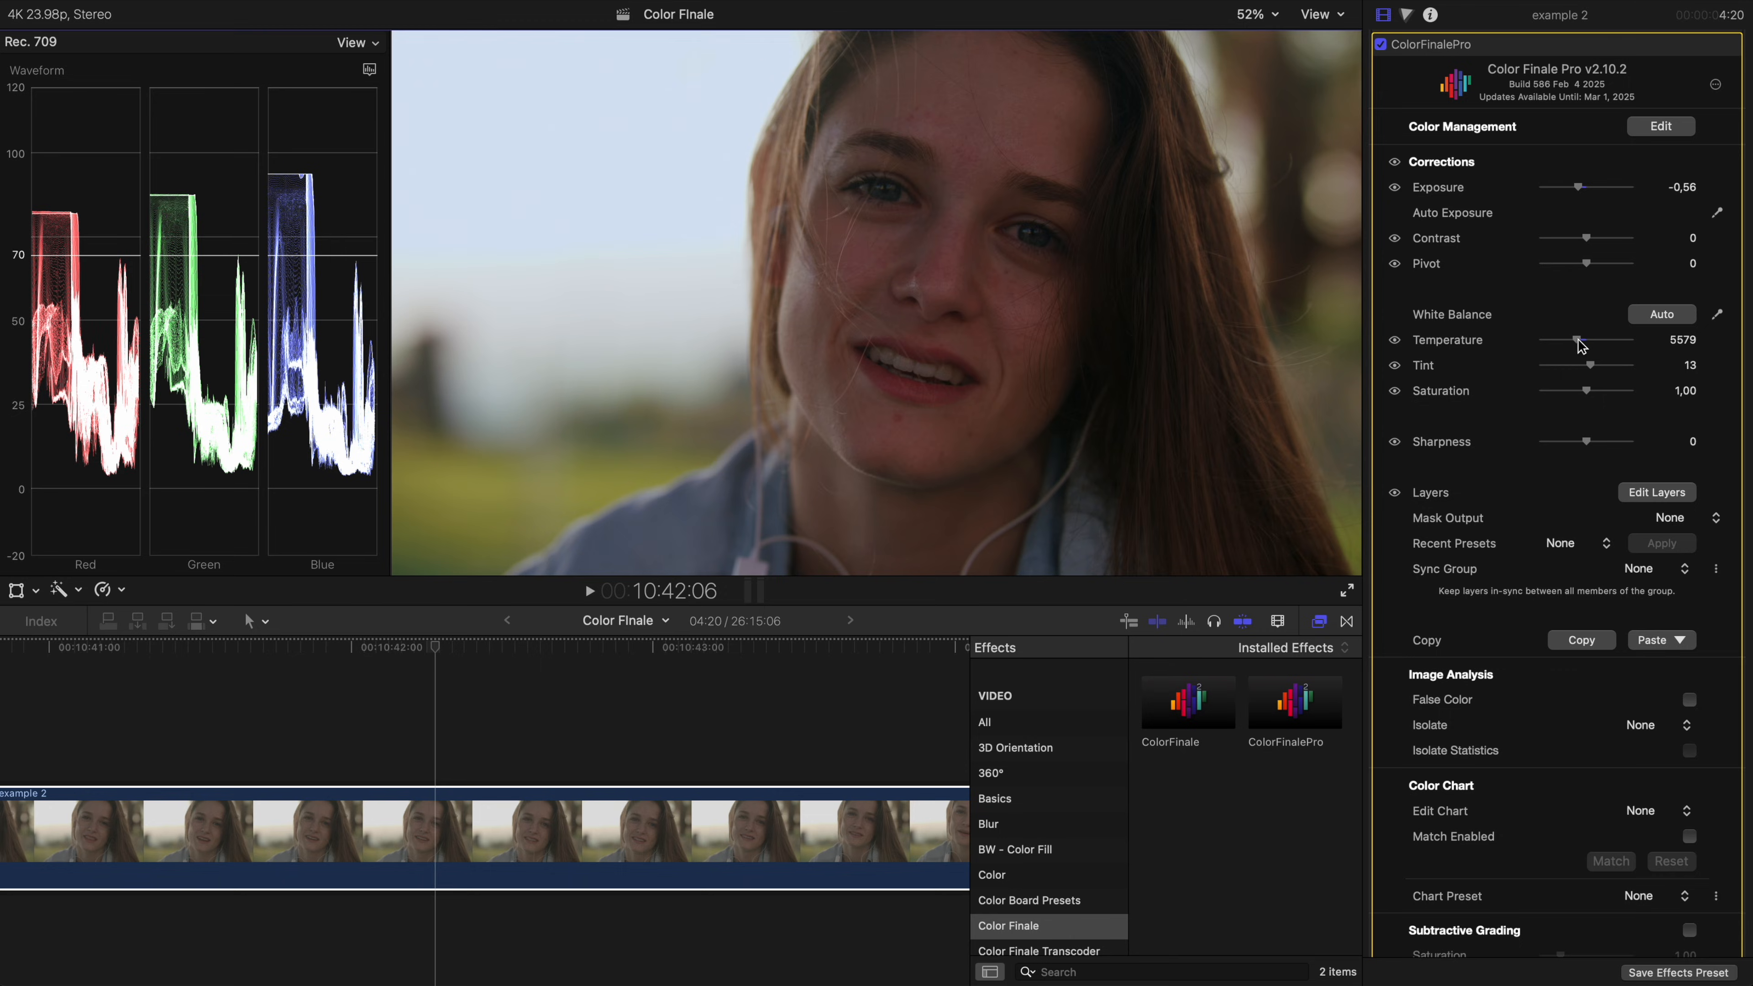
- Isolate the forehead in example 2 with the Ellipse and switch the scope to Vectorscope
click(1641, 725)
click(1653, 768)
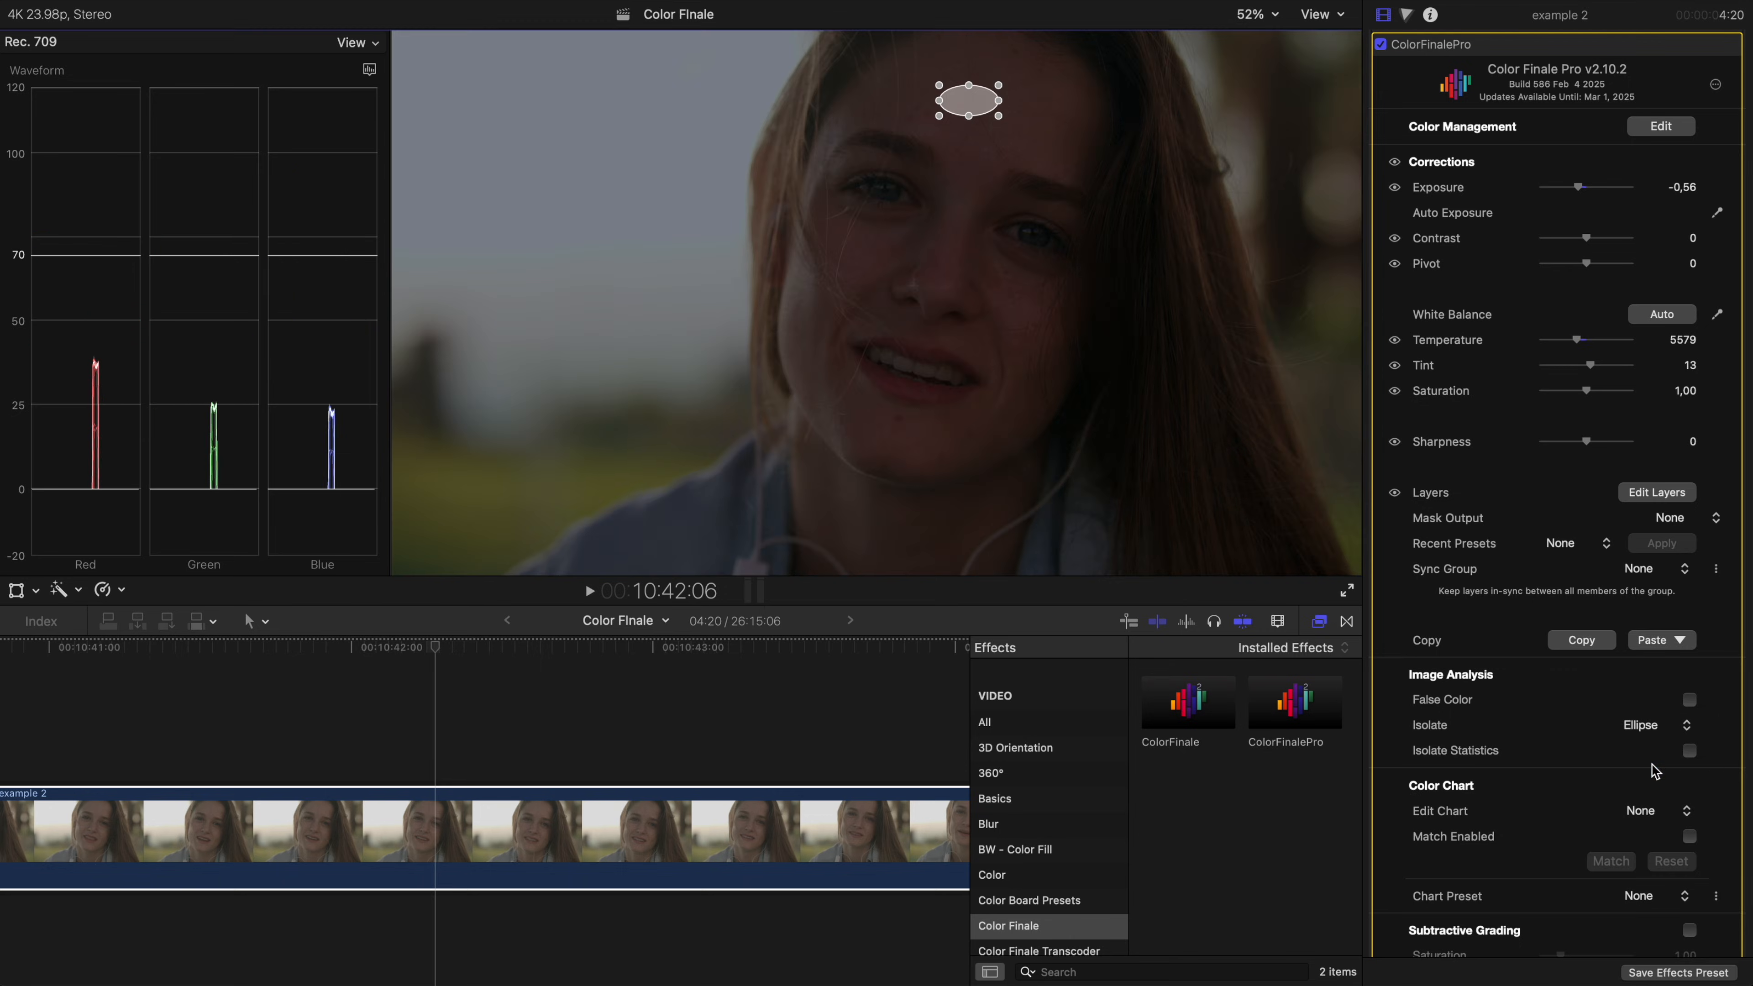
click(370, 69)
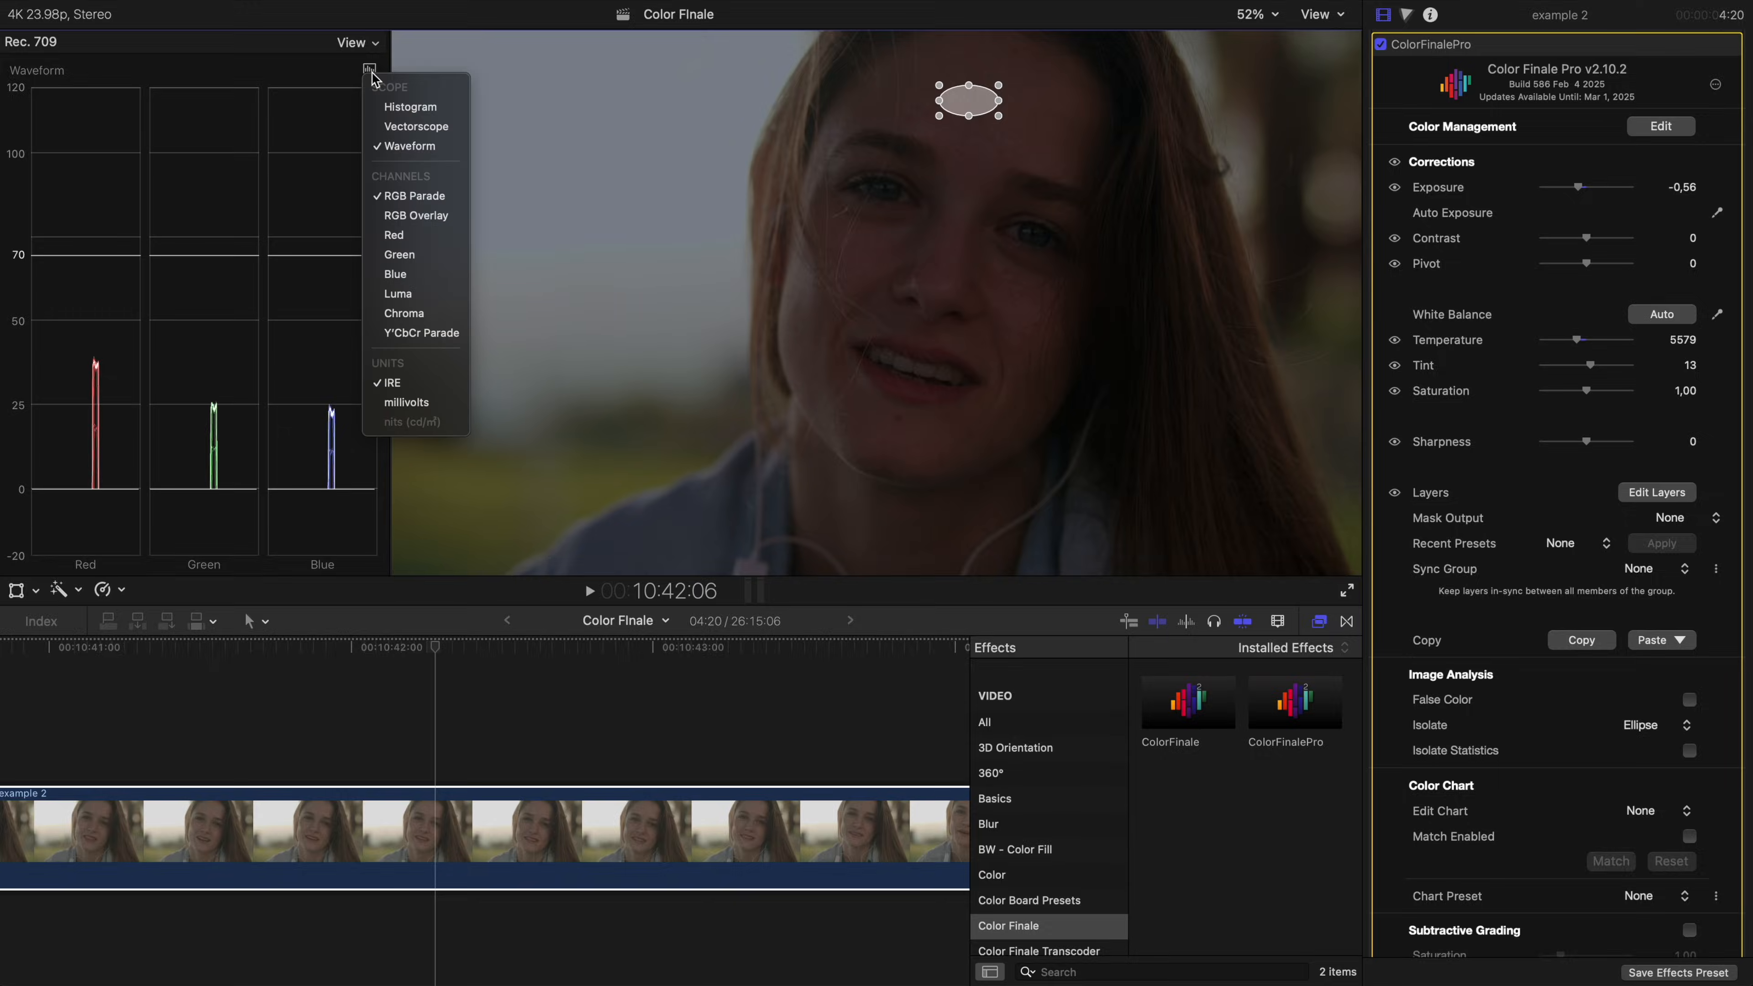
click(397, 130)
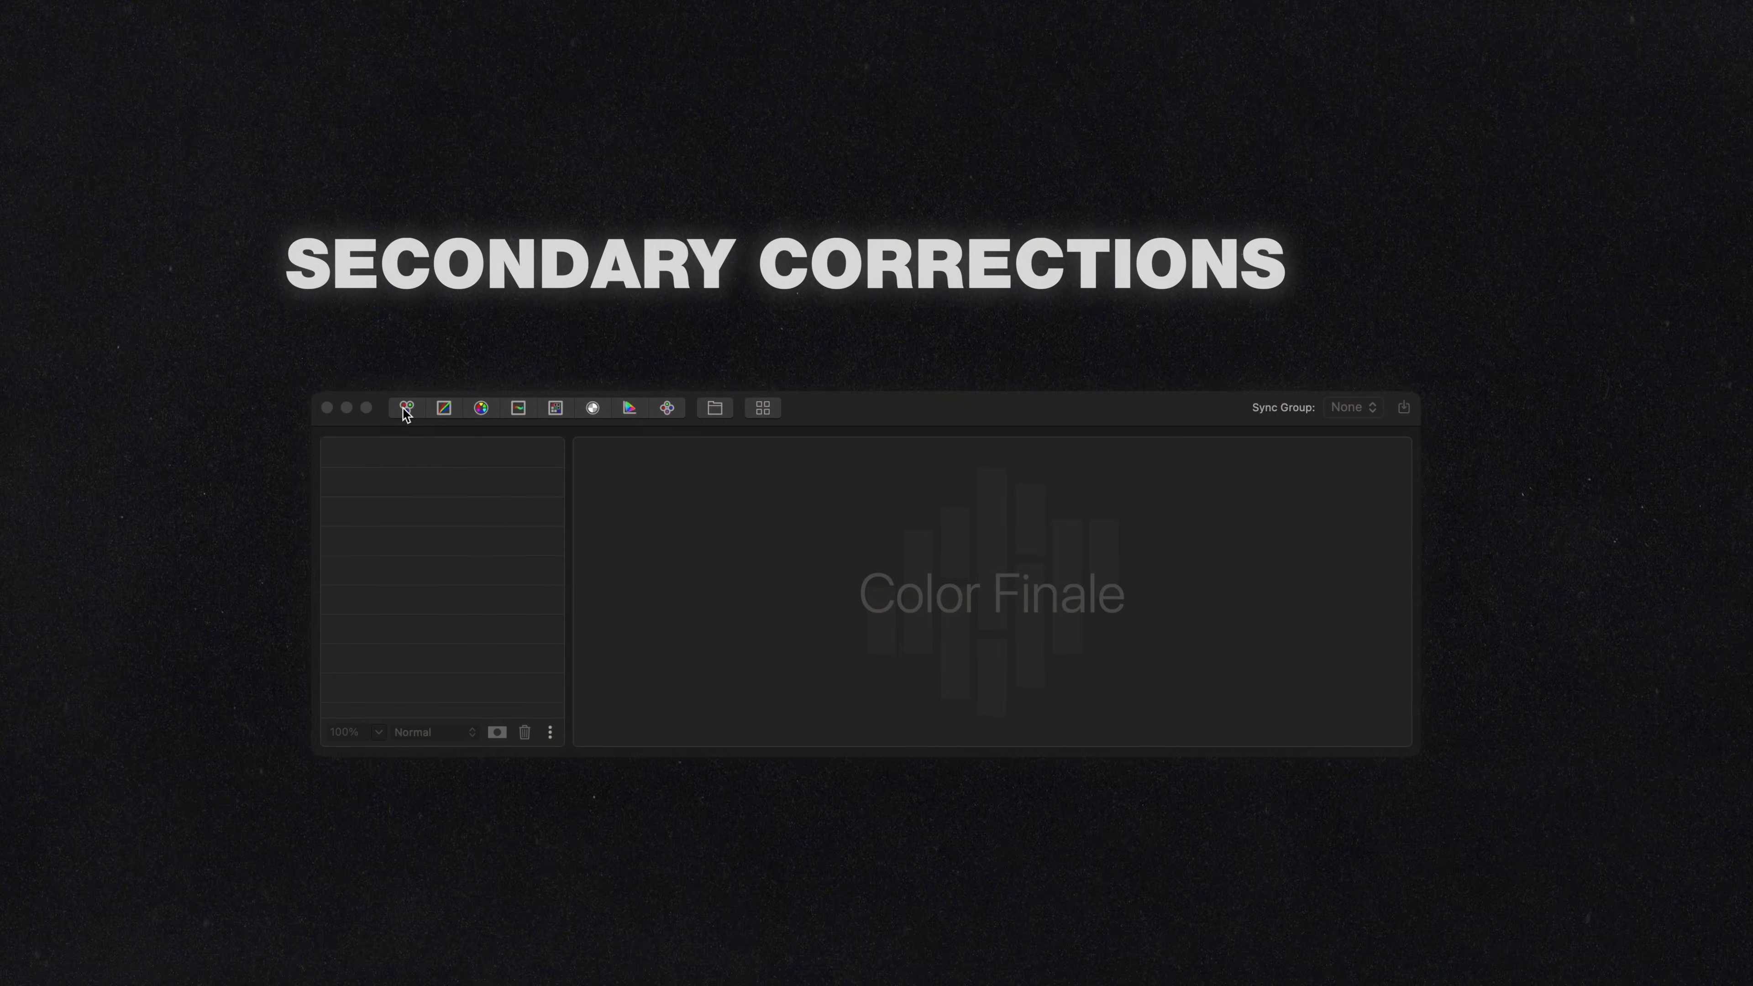
- Add several secondary correction layers in the layer editor, including Color Wheels and Six Vectors
click(406, 407)
click(482, 408)
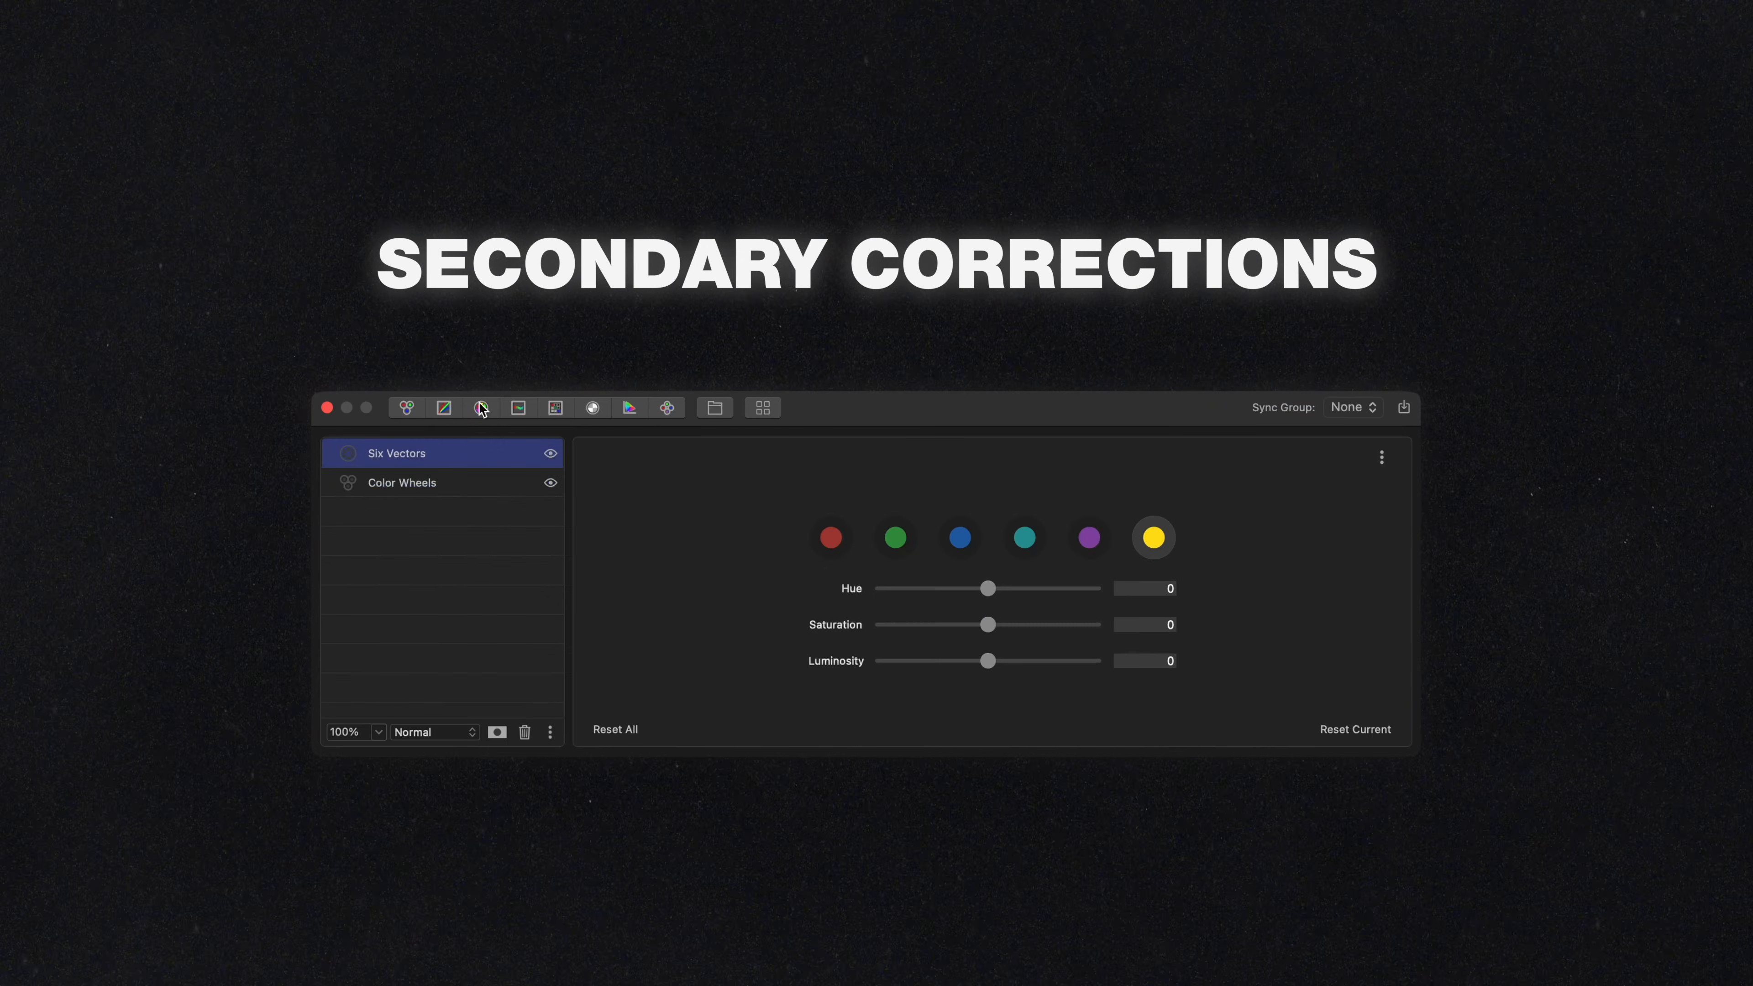
click(518, 408)
click(630, 408)
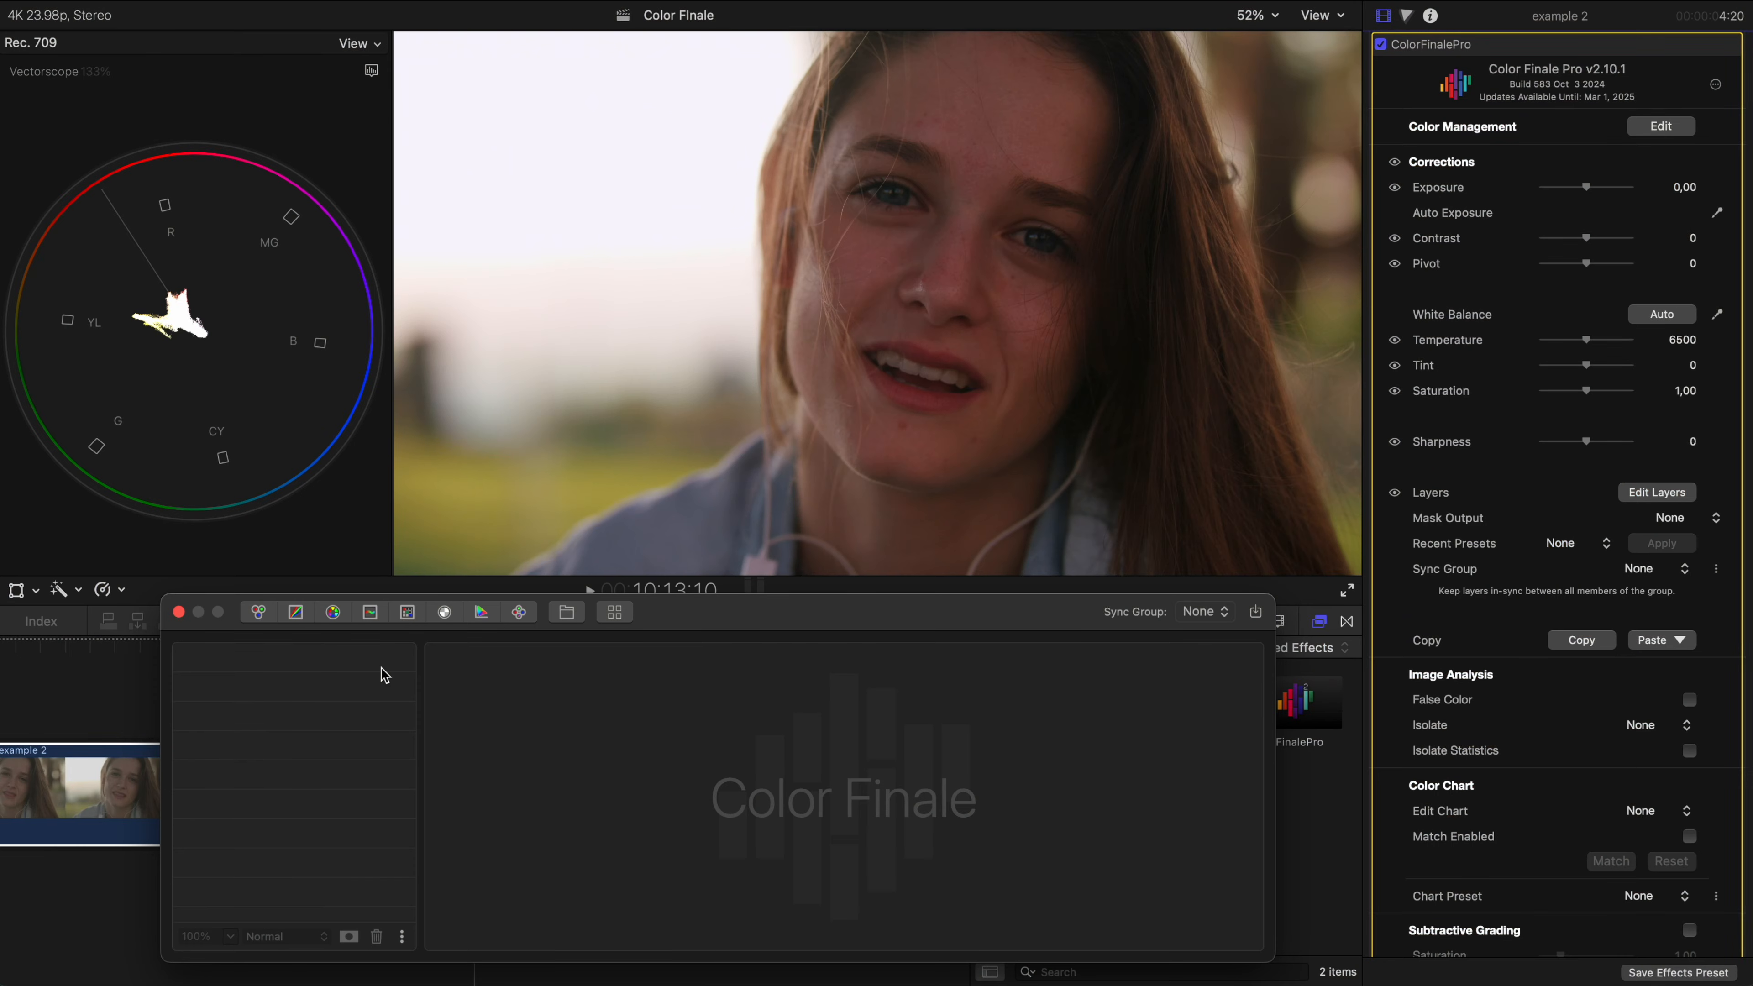
- Add a Six Vectors layer to example 2 and go through its color vectors, ending on red
click(335, 614)
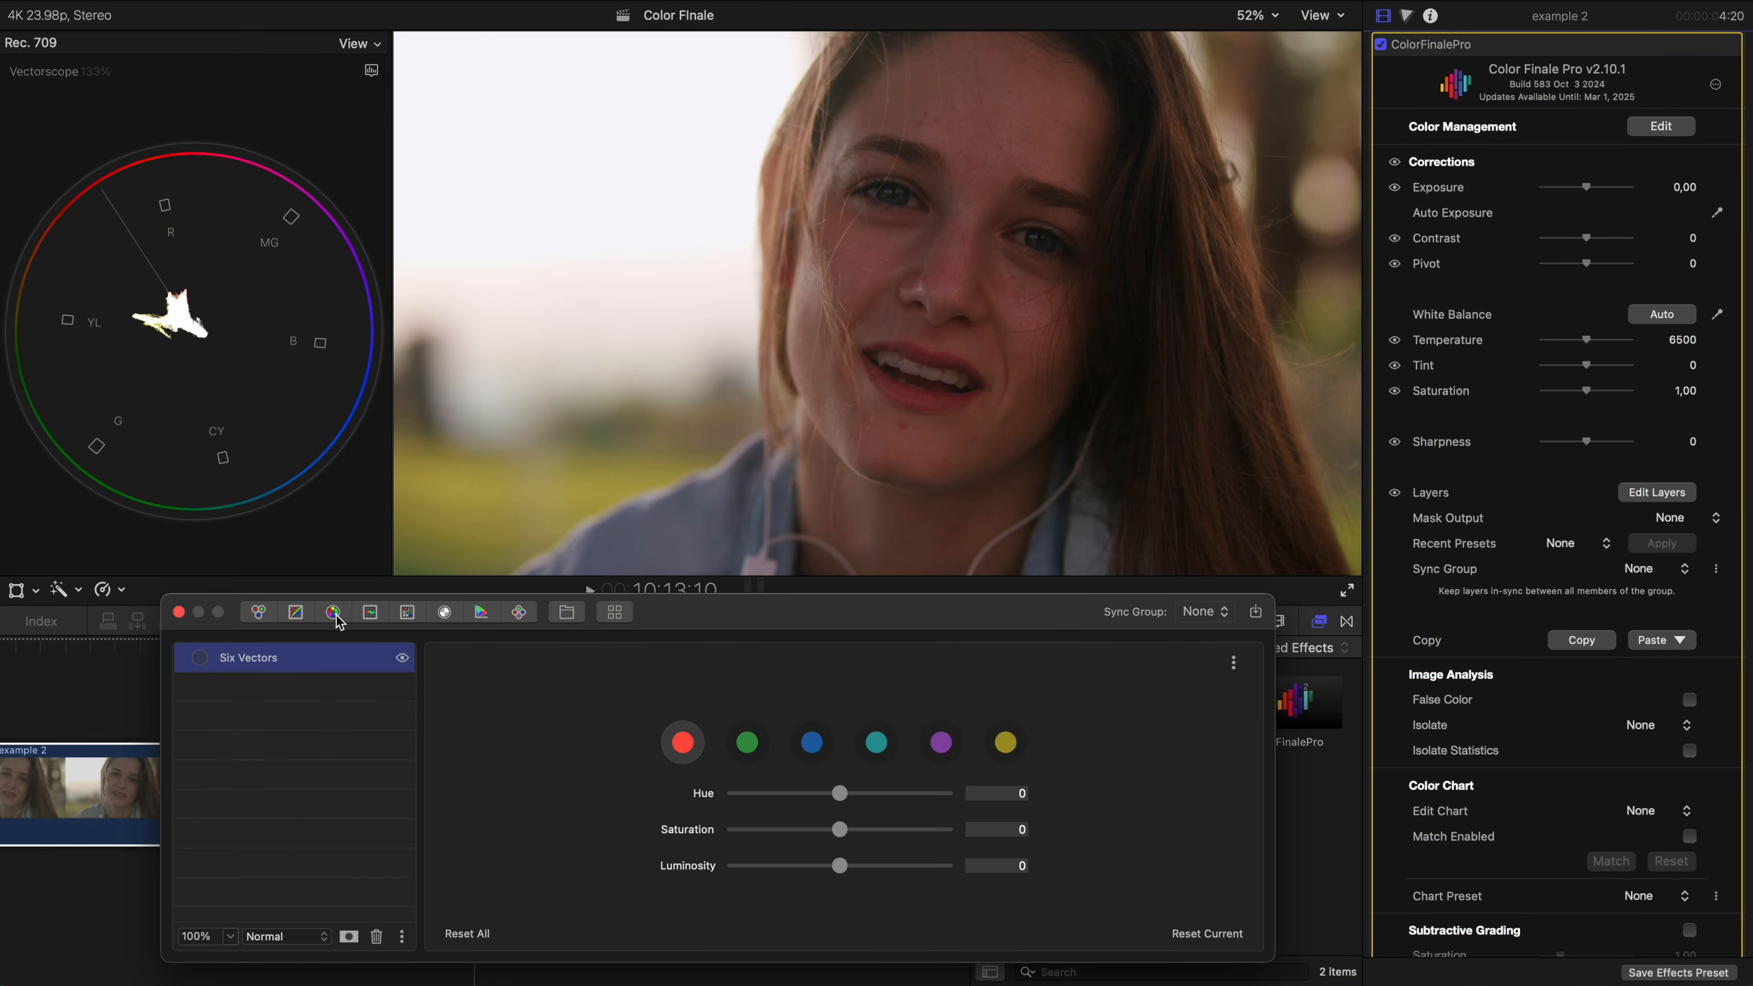
click(747, 745)
click(812, 743)
click(876, 743)
click(941, 743)
click(1006, 743)
click(684, 744)
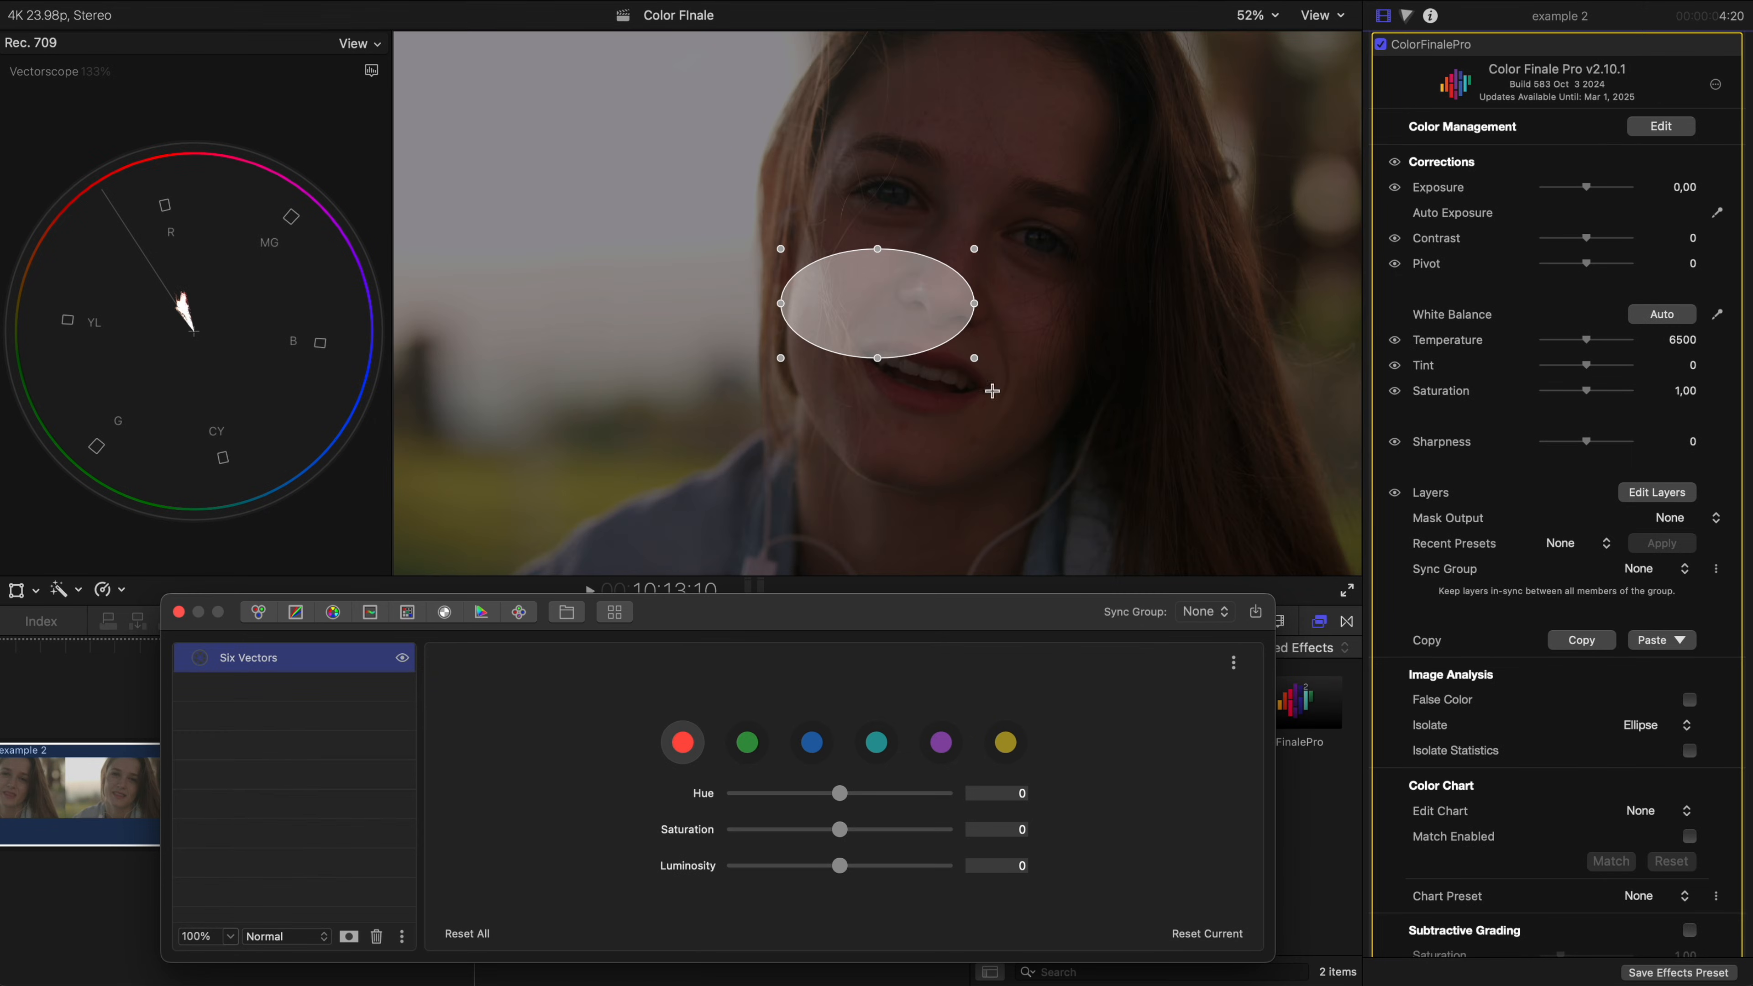
- Fit the isolation ellipse to the forehead, set the red vector to Hue -0,086, Saturation -0,034 and Luminosity 0,017, and adjust the yellow vector
drag(890, 342, 979, 128)
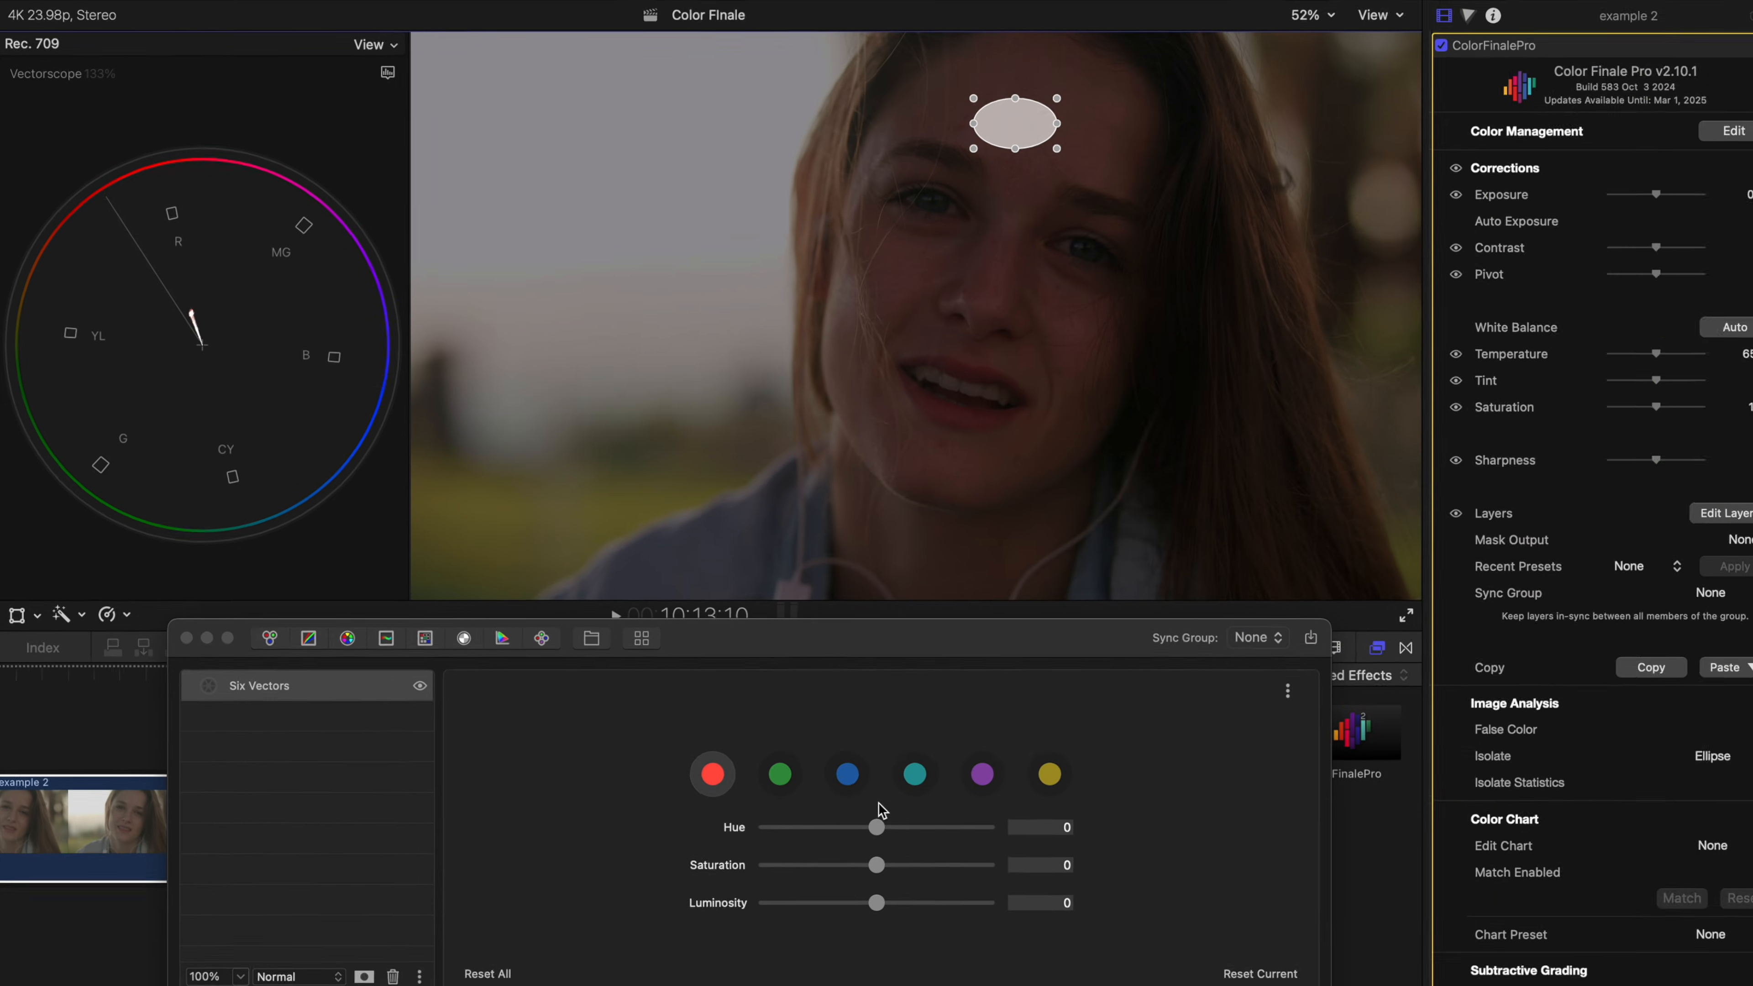
click(841, 794)
drag(832, 796, 841, 796)
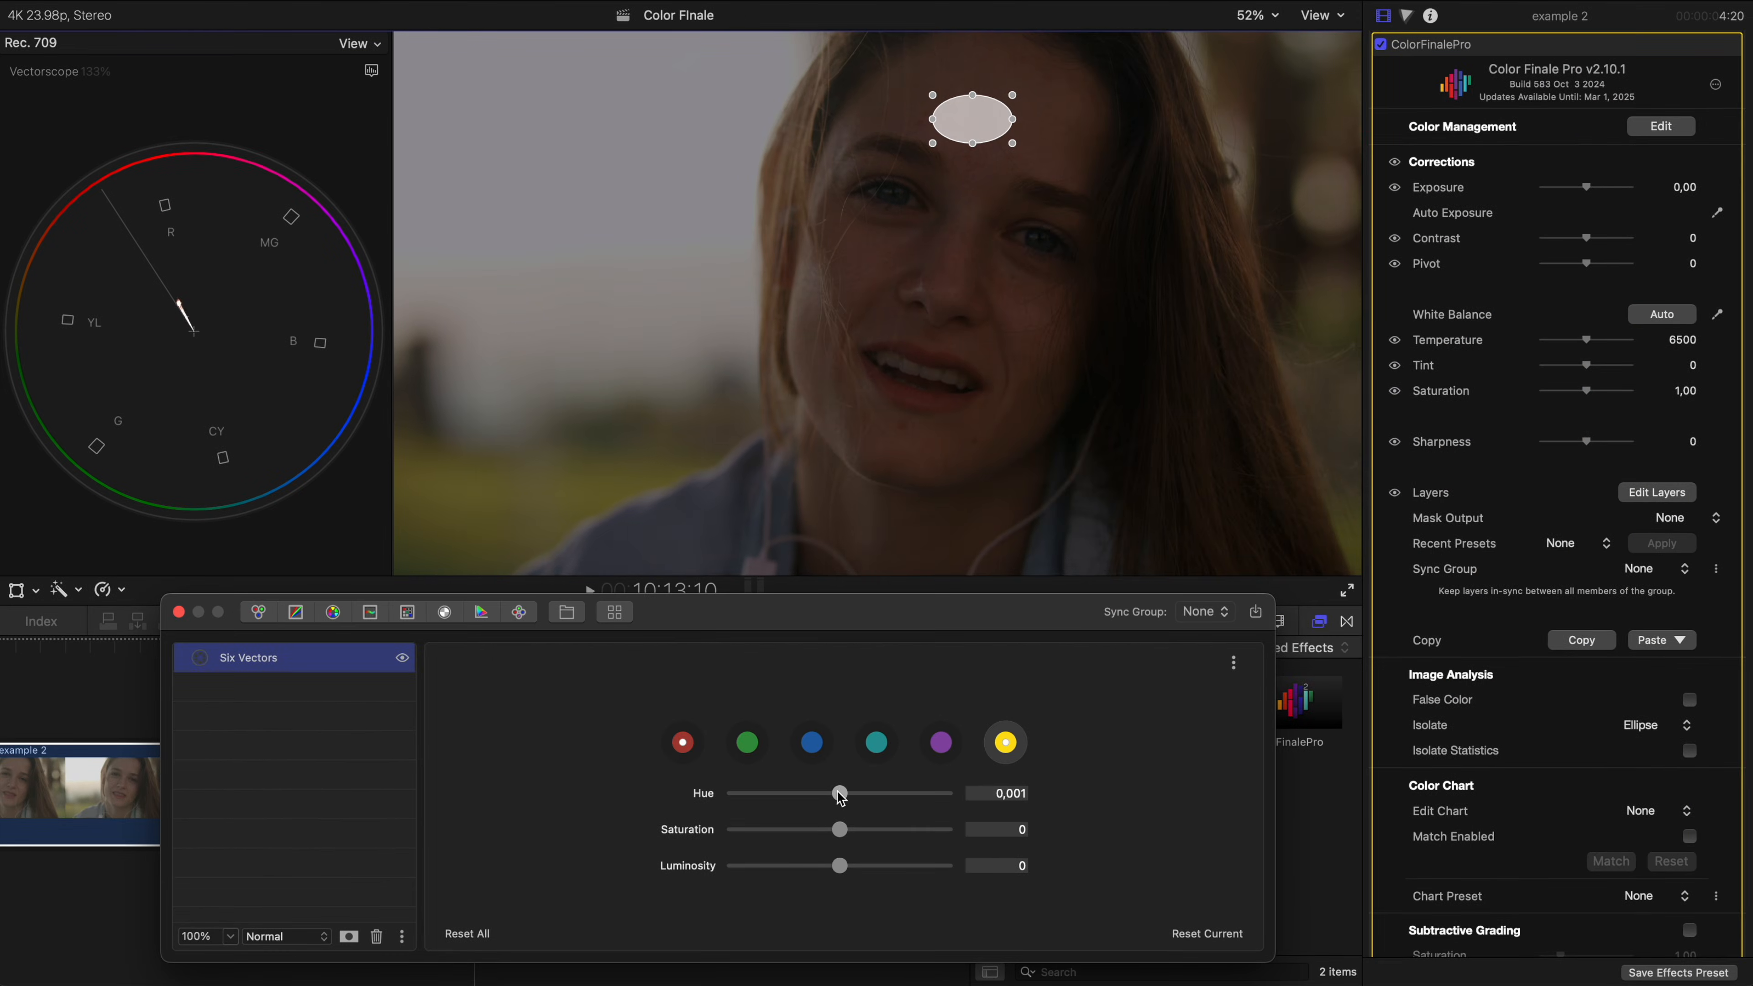
drag(839, 832, 843, 870)
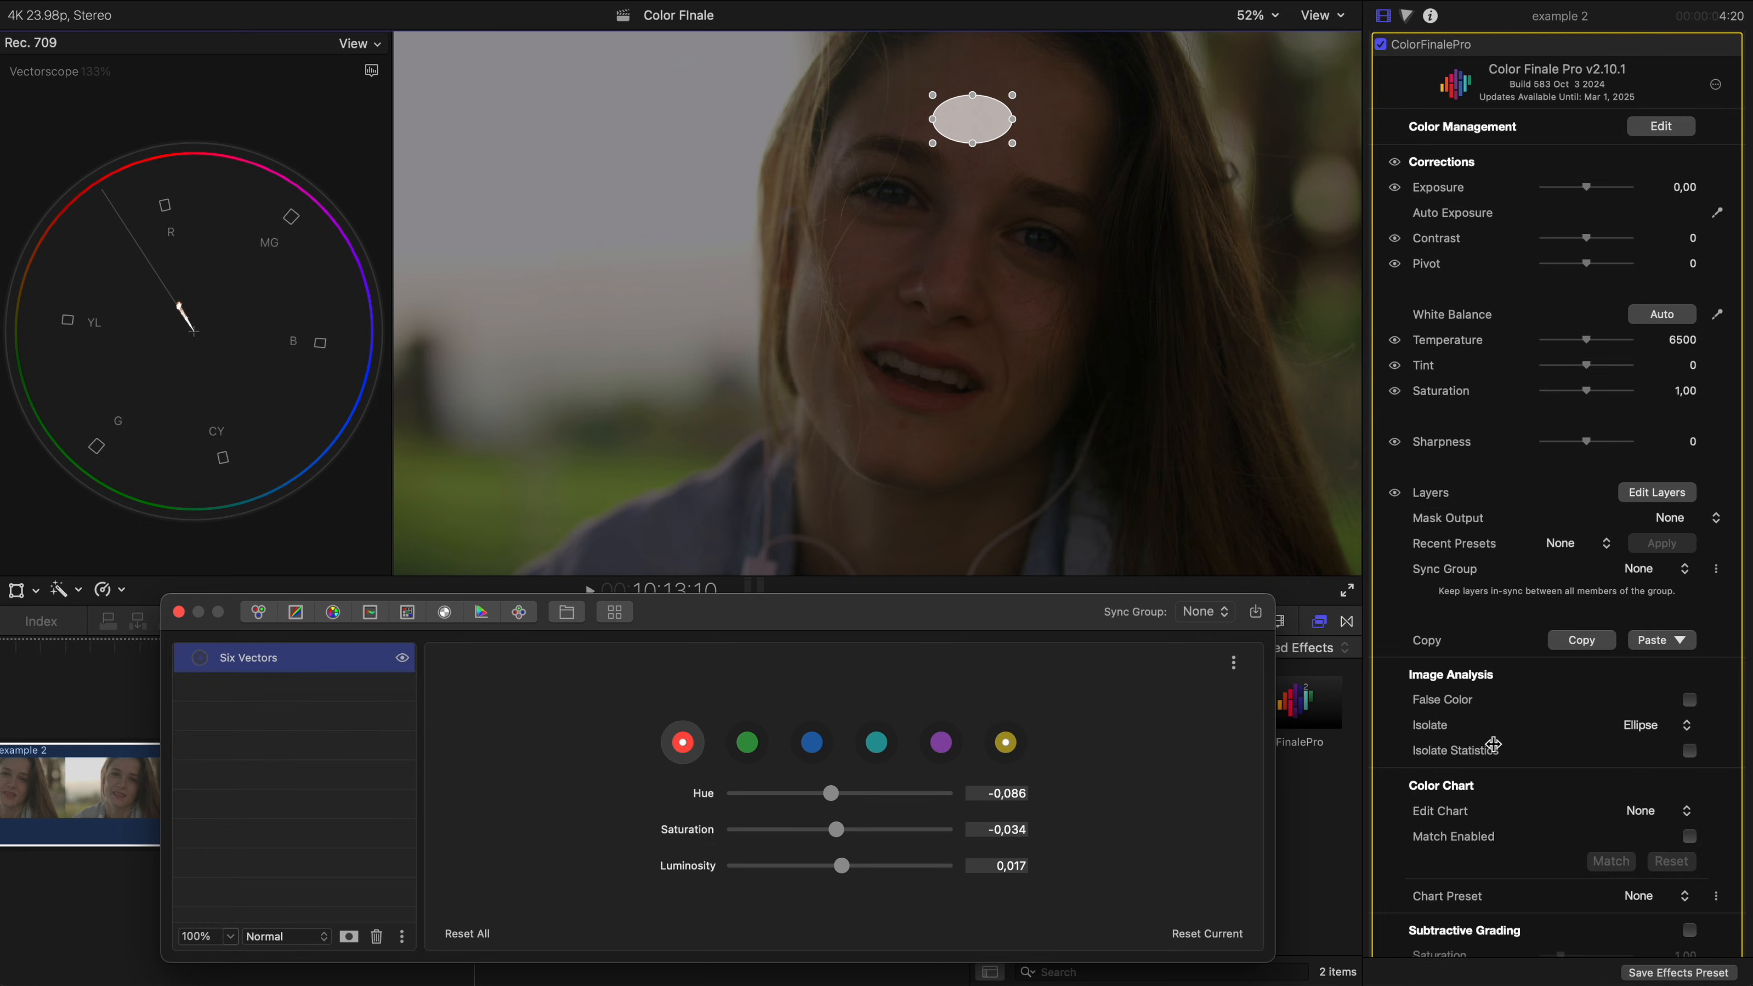
- Set Isolate to None and compare the image with and without the Six Vectors layer
click(1655, 725)
click(1652, 698)
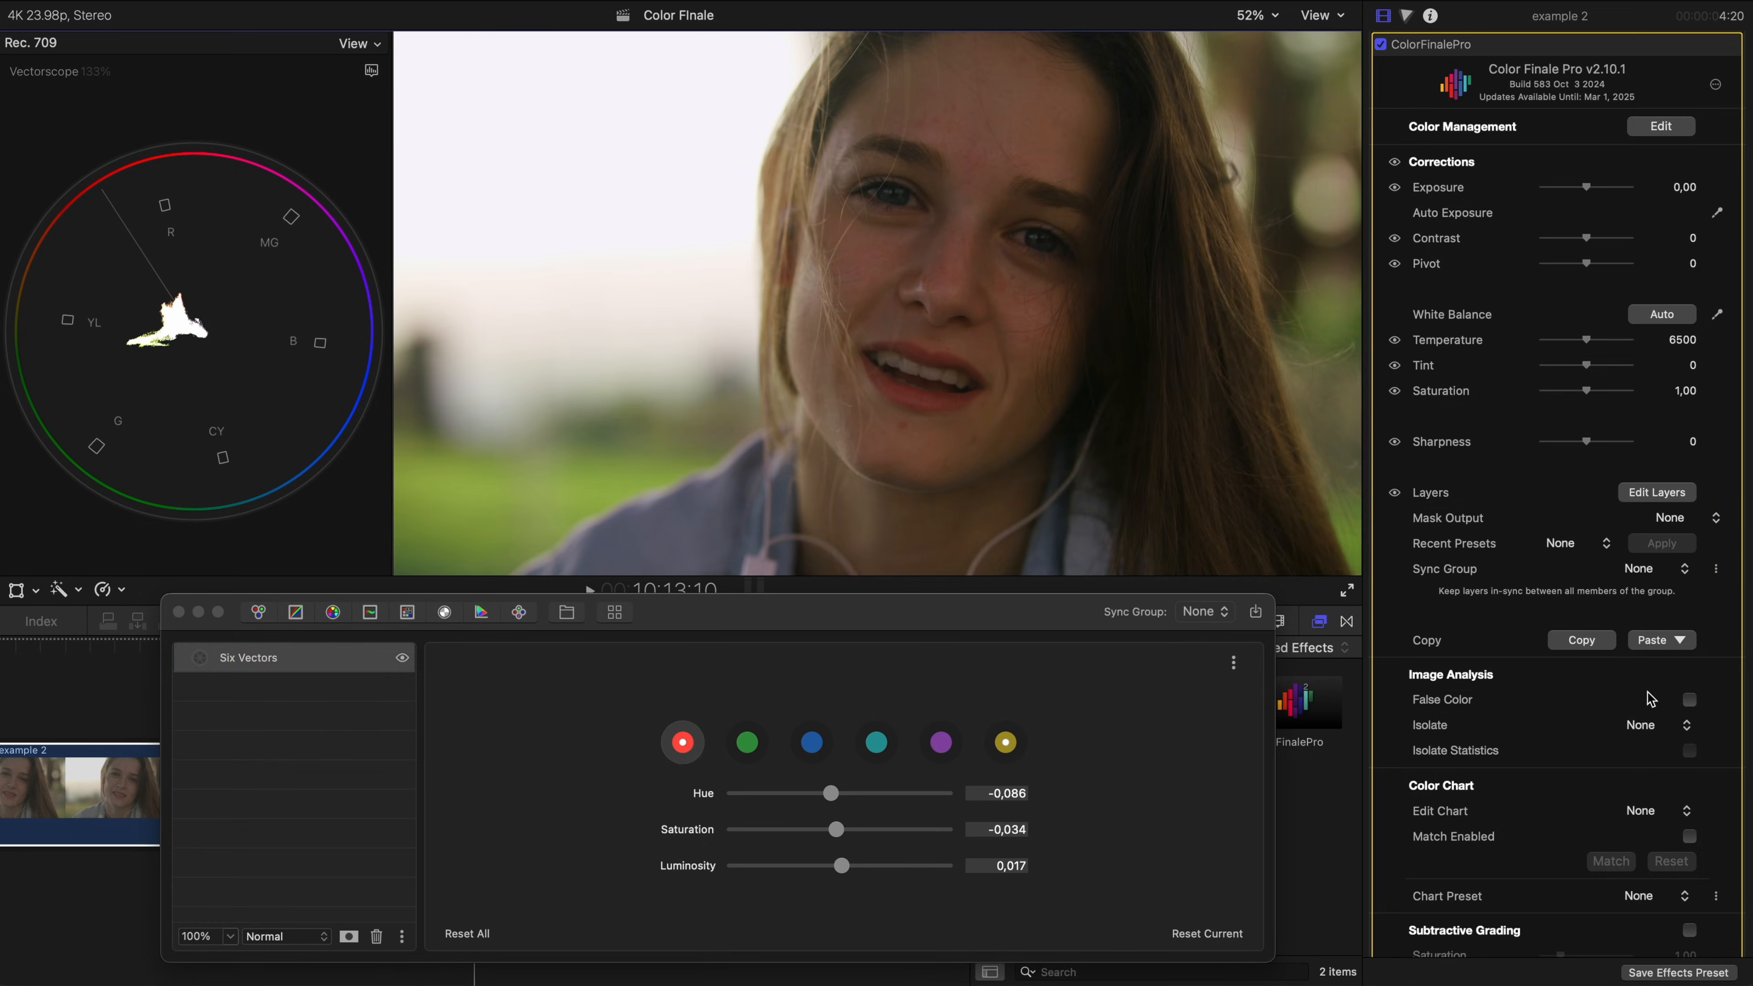
click(402, 658)
click(402, 658)
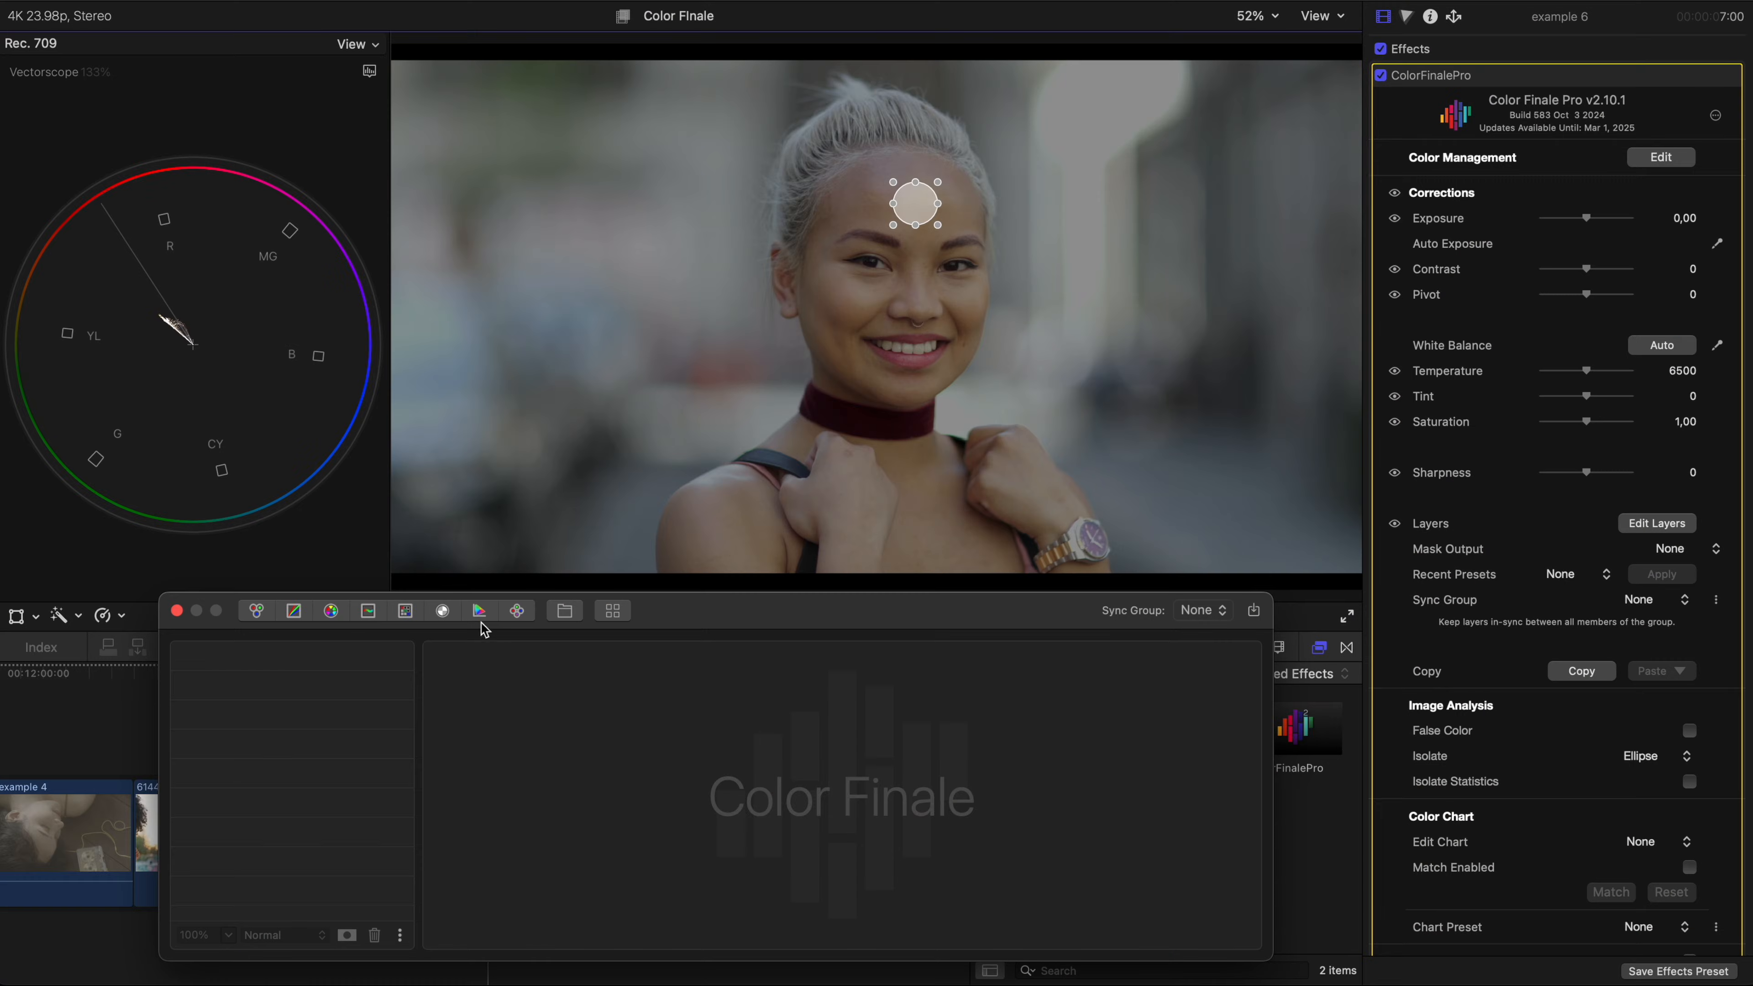
- Add an HSL Curves layer, try bending the Hue vs Hue curve down in the orange range between two anchor points, and reset the curve
click(372, 613)
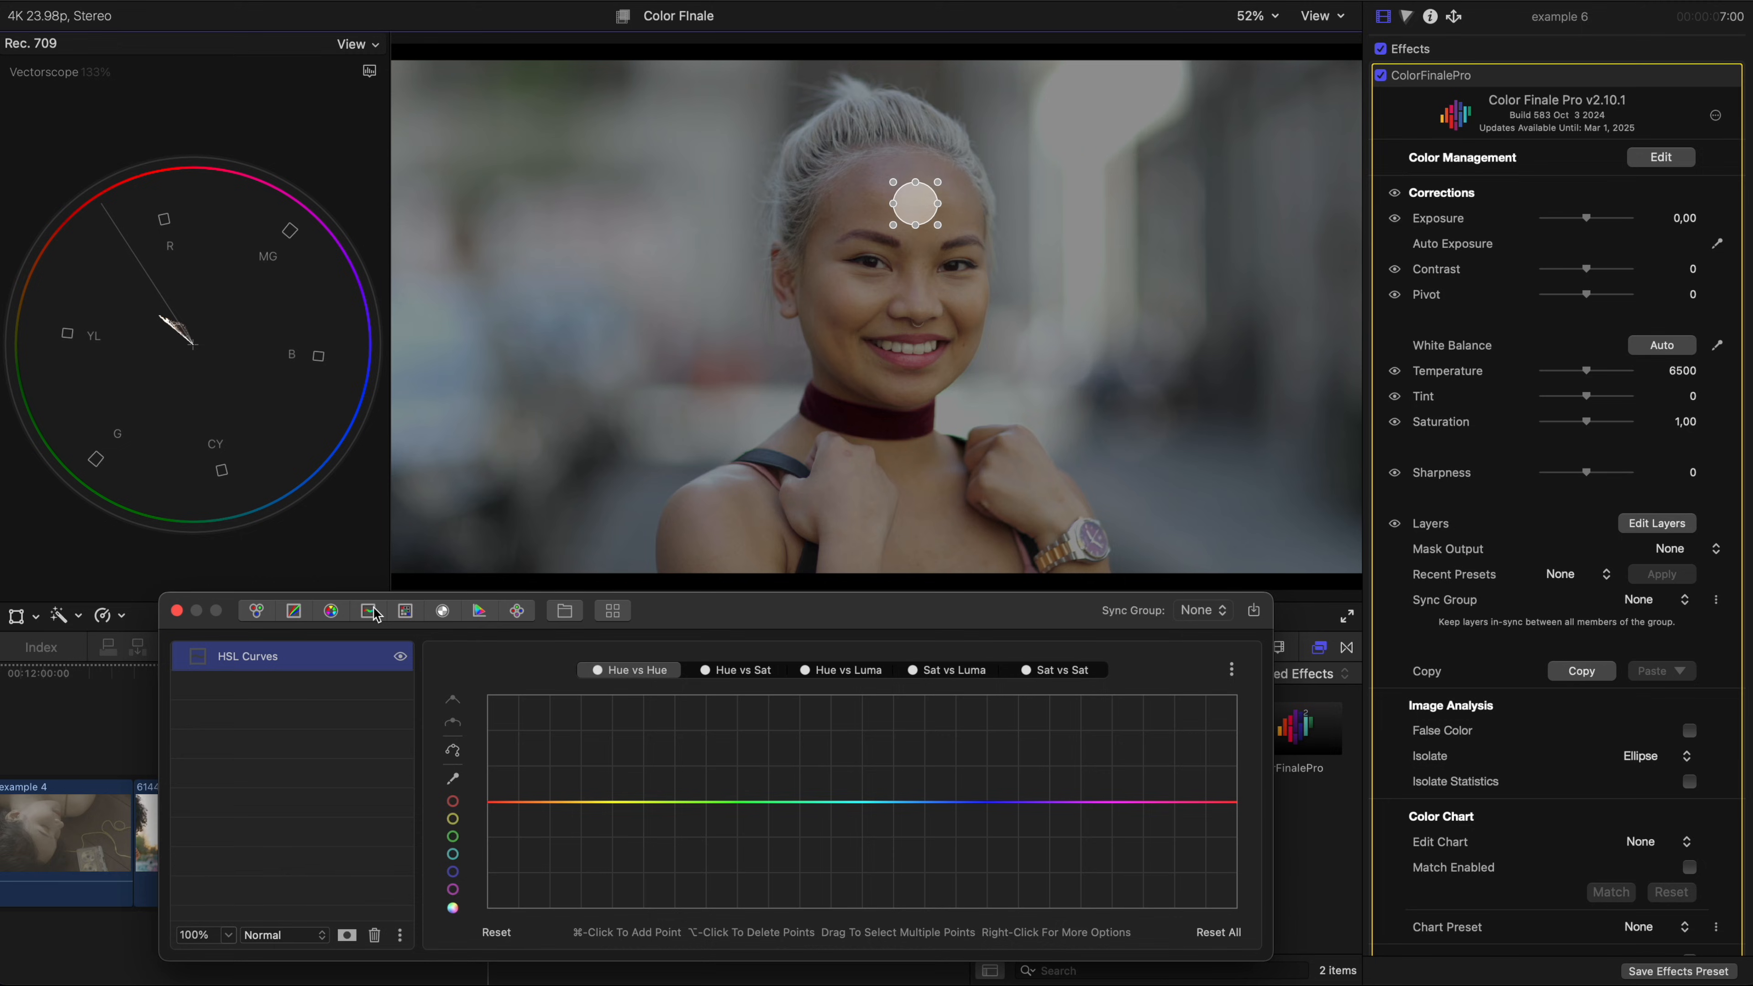
super+click(502, 802)
super+click(592, 802)
drag(544, 803, 547, 827)
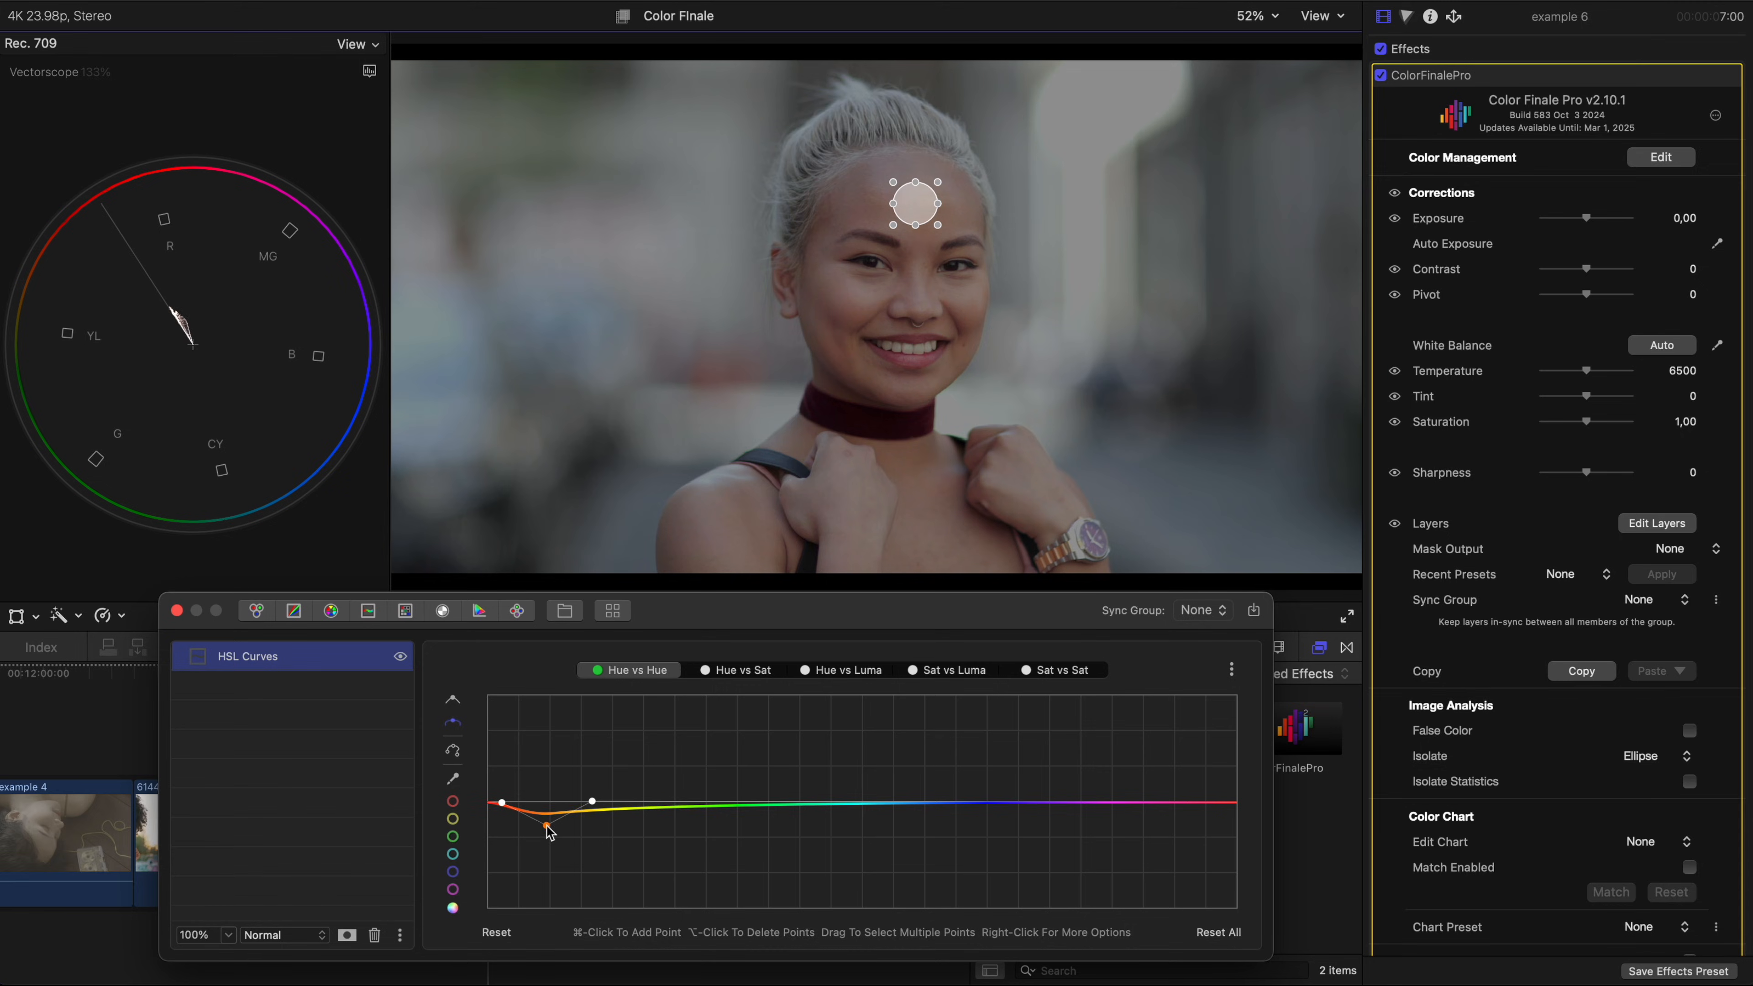
click(498, 933)
- Sample the forehead skin for the Hue vs Hue curve, spread the outer points apart and pull the orange point slightly down
click(455, 780)
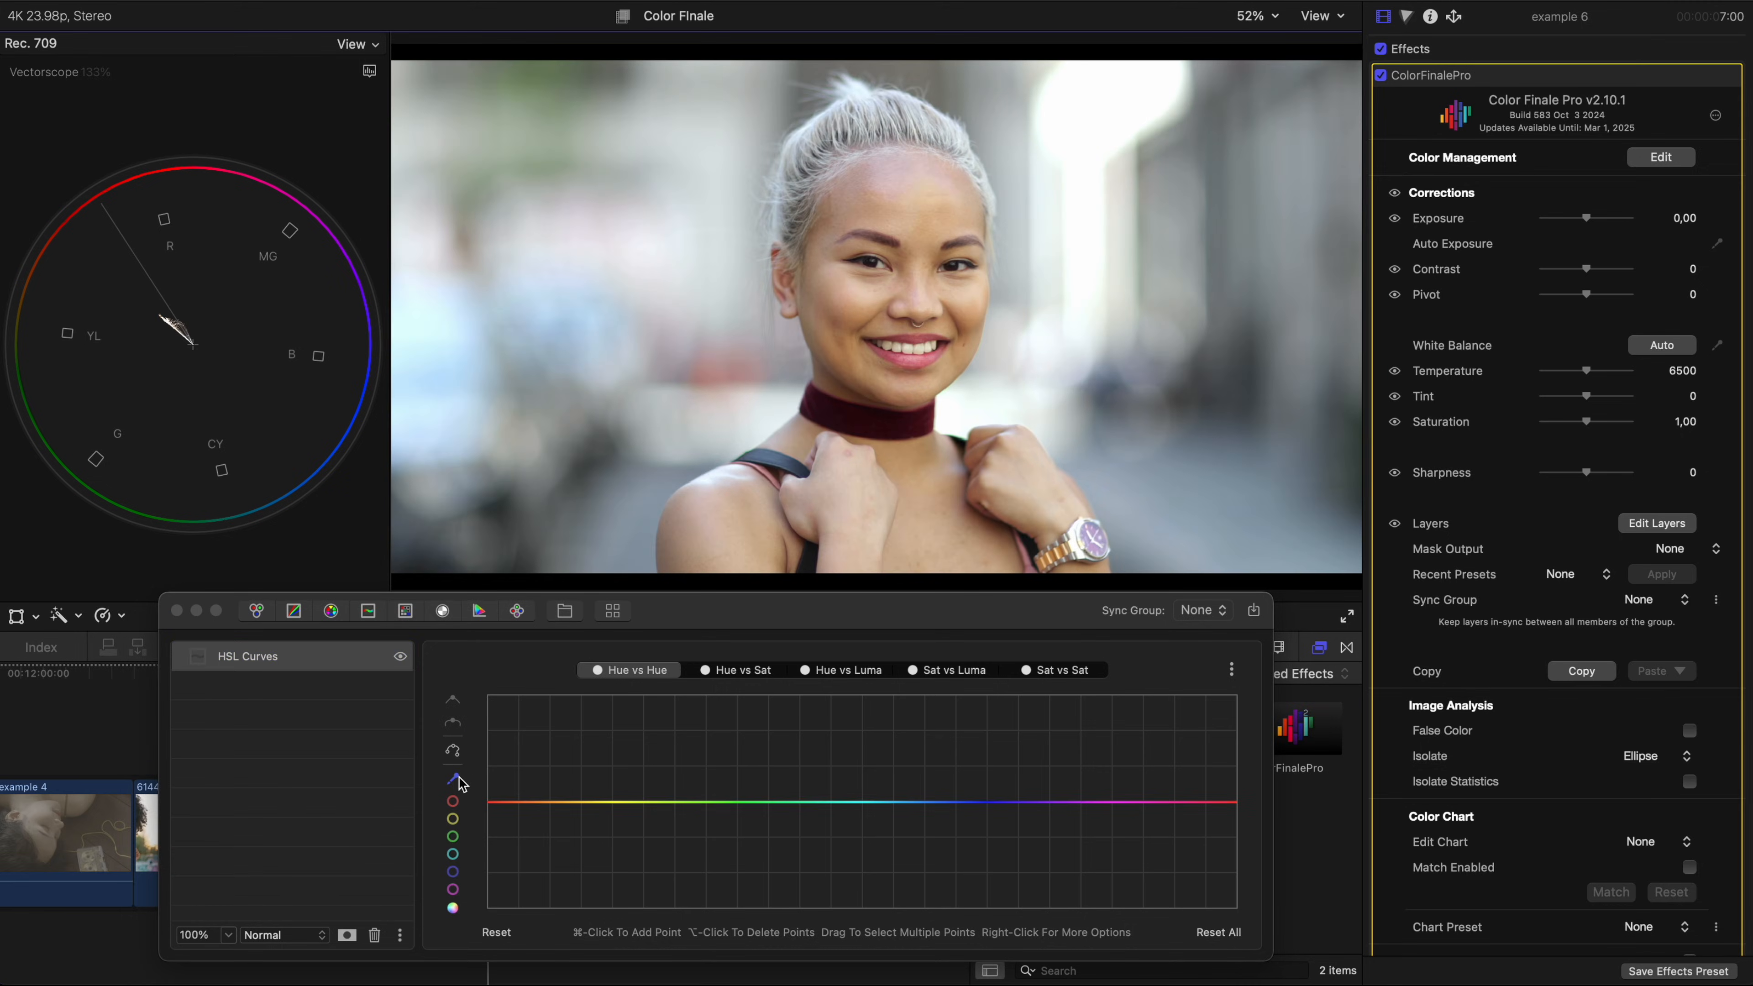
click(913, 219)
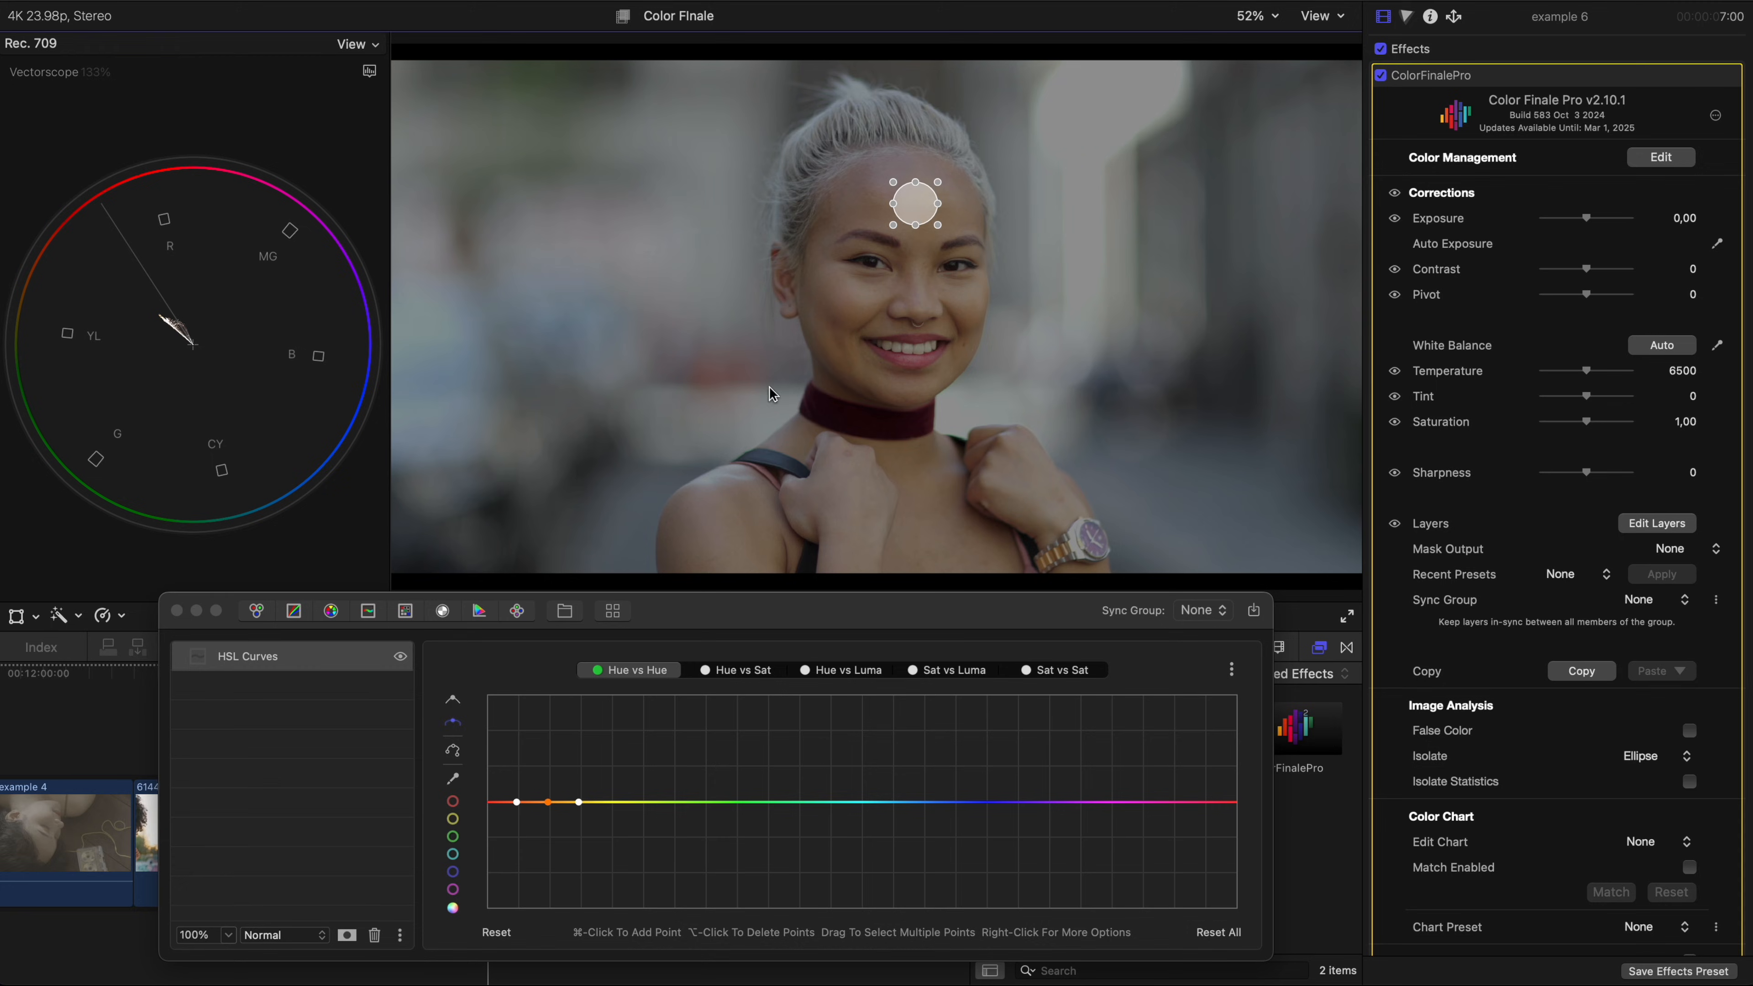
drag(552, 803, 496, 803)
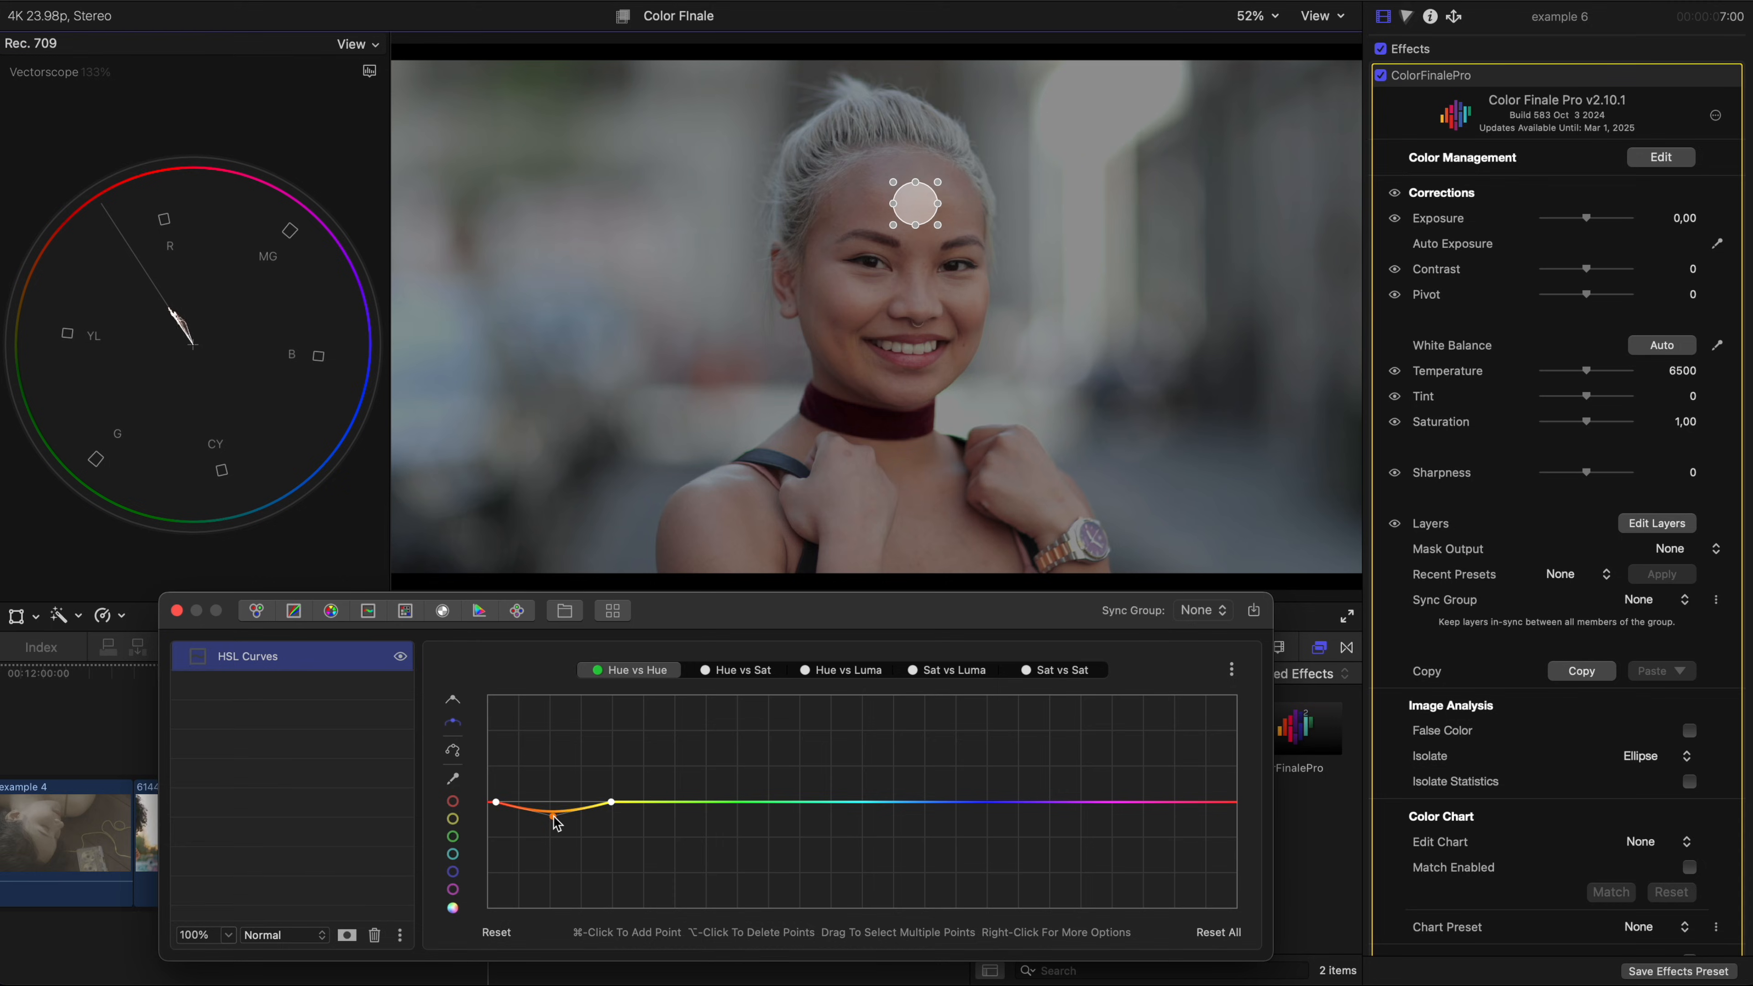
- Sample the facial skin for the Hue vs Sat curve and lower its orange point slightly
click(738, 674)
click(886, 264)
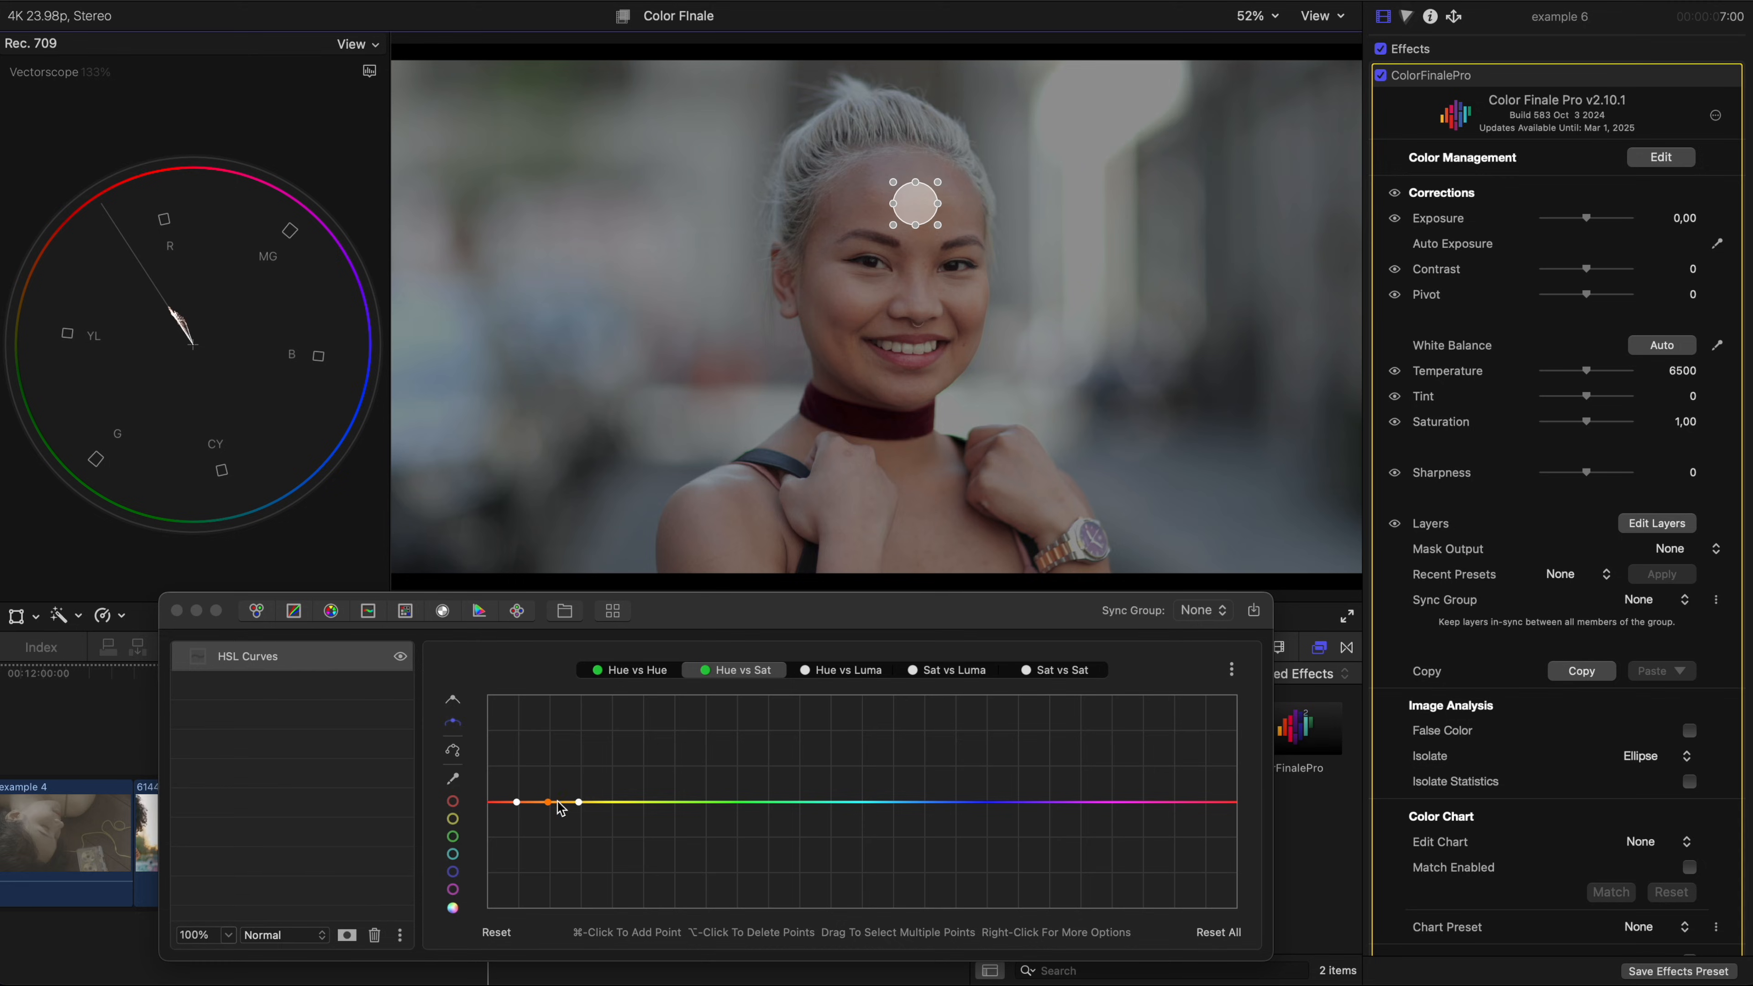
drag(550, 803, 551, 808)
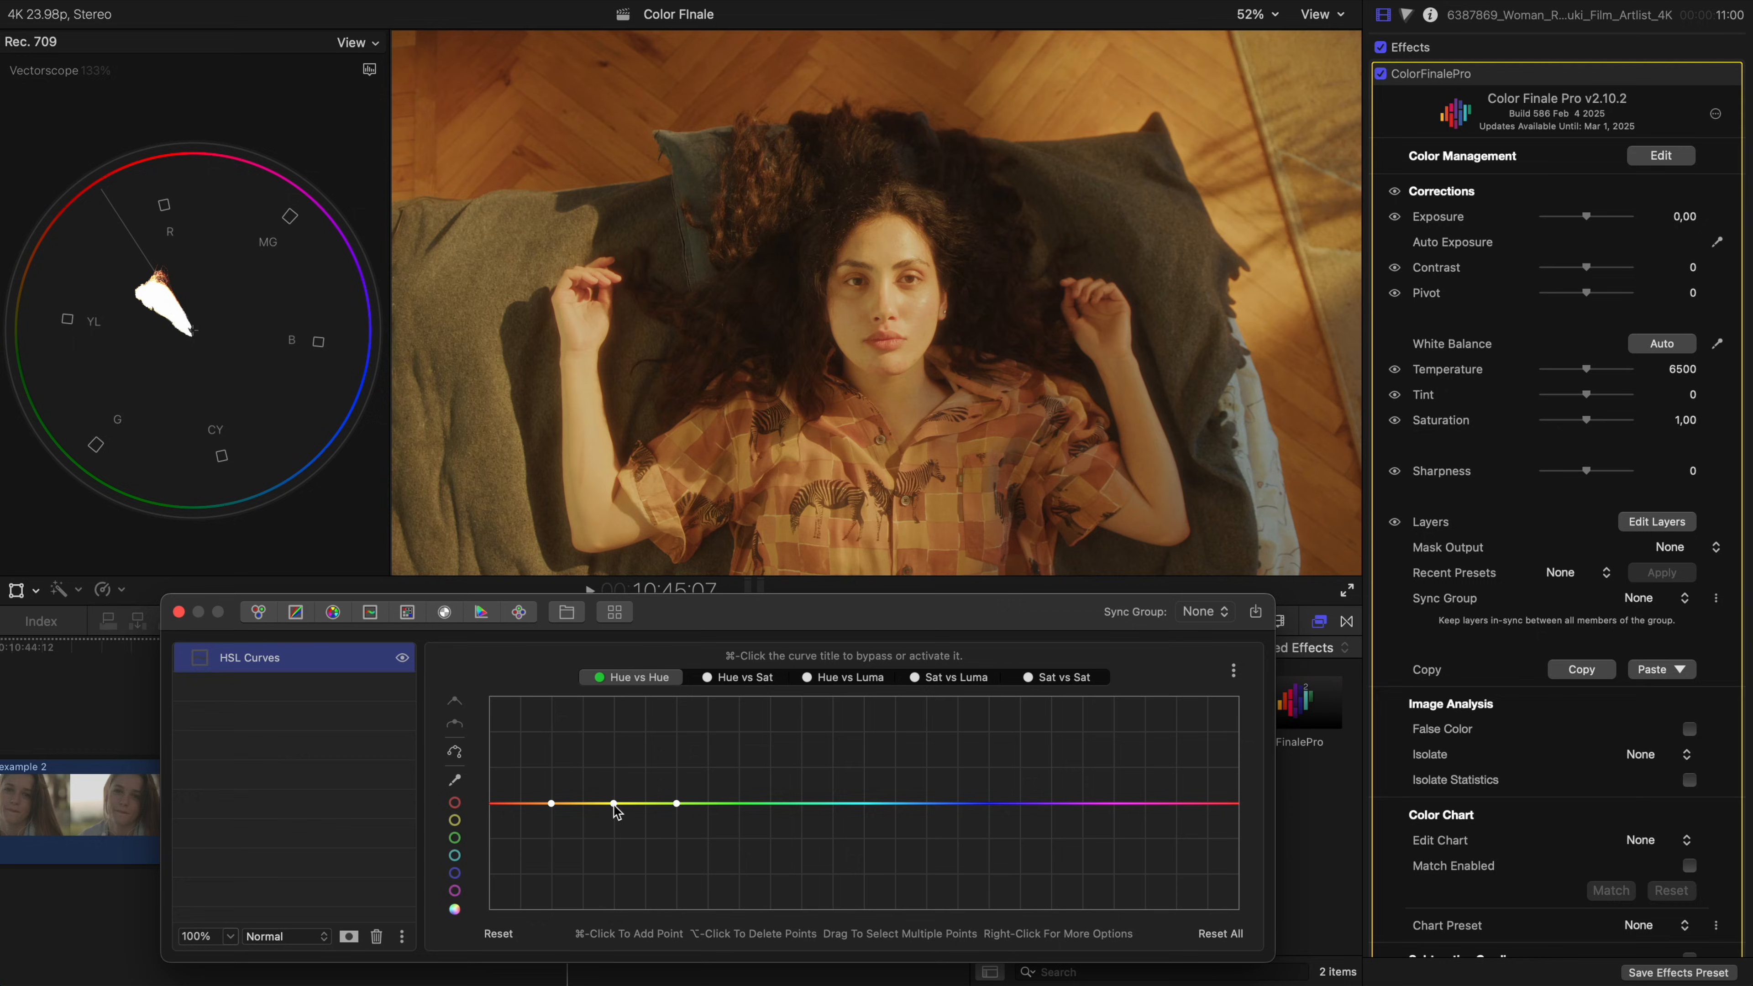
- Raise the yellow Hue vs Hue point in the reclining woman clip, and set the yellow vector's Hue to 0,494 in the kimono clip
drag(617, 805, 618, 747)
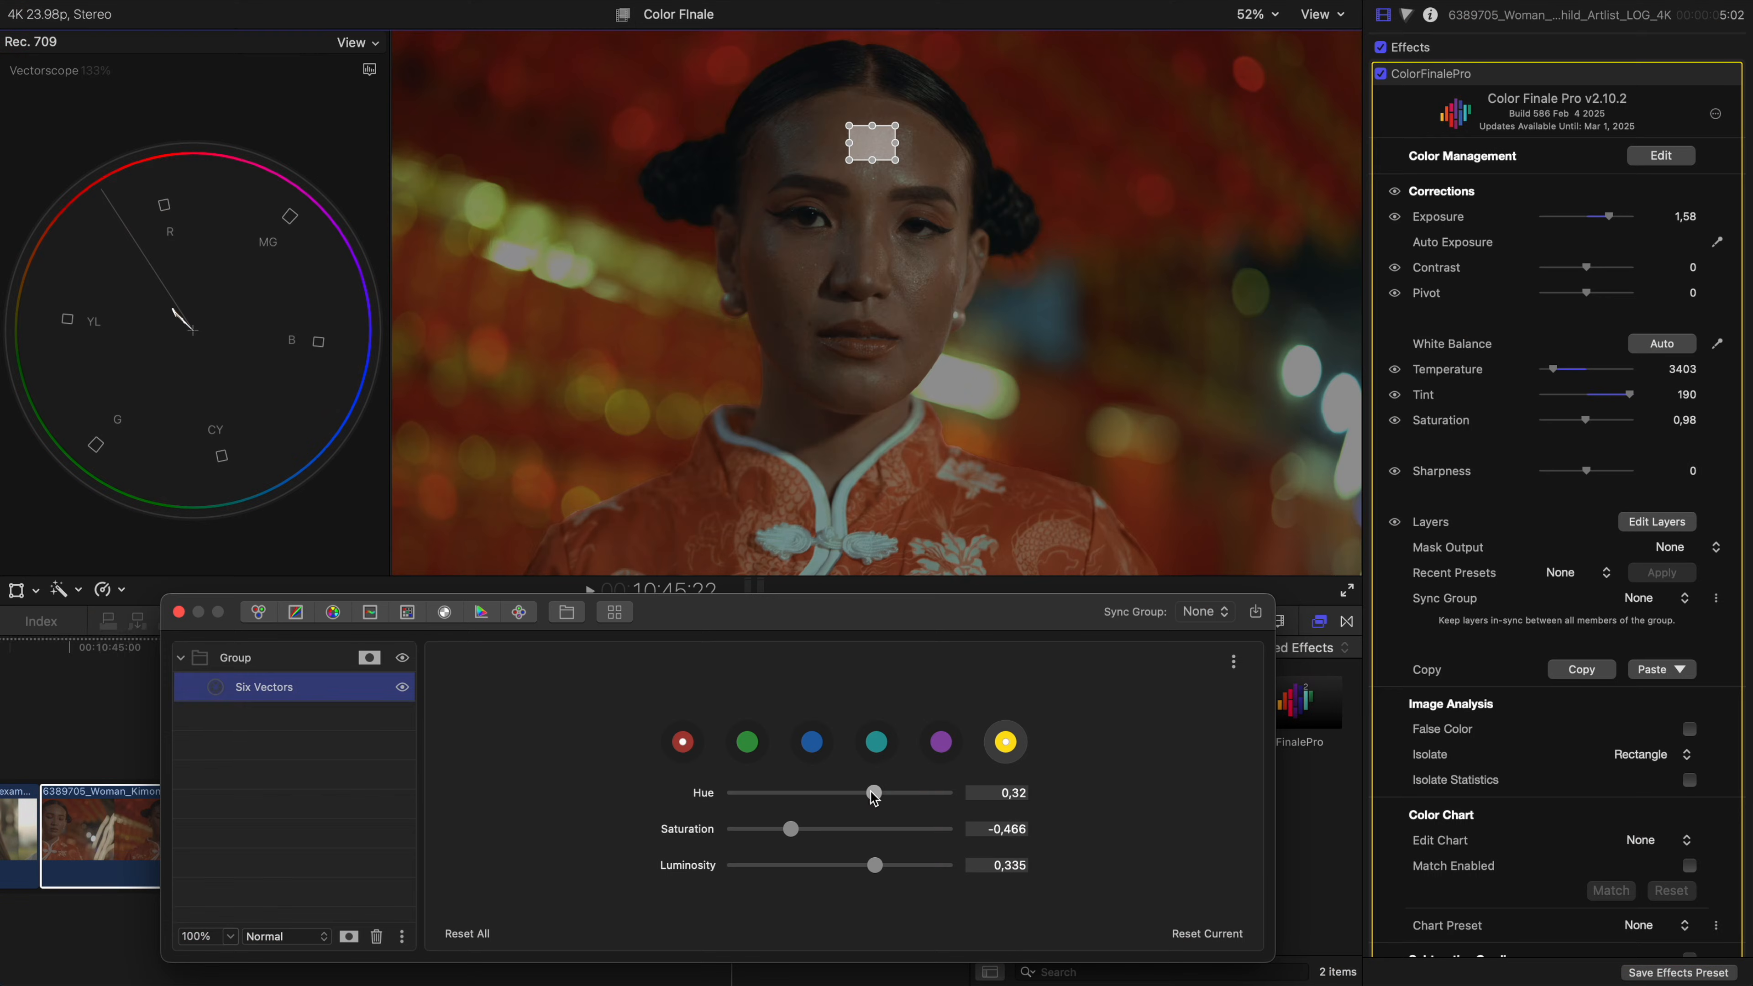
drag(869, 793, 892, 793)
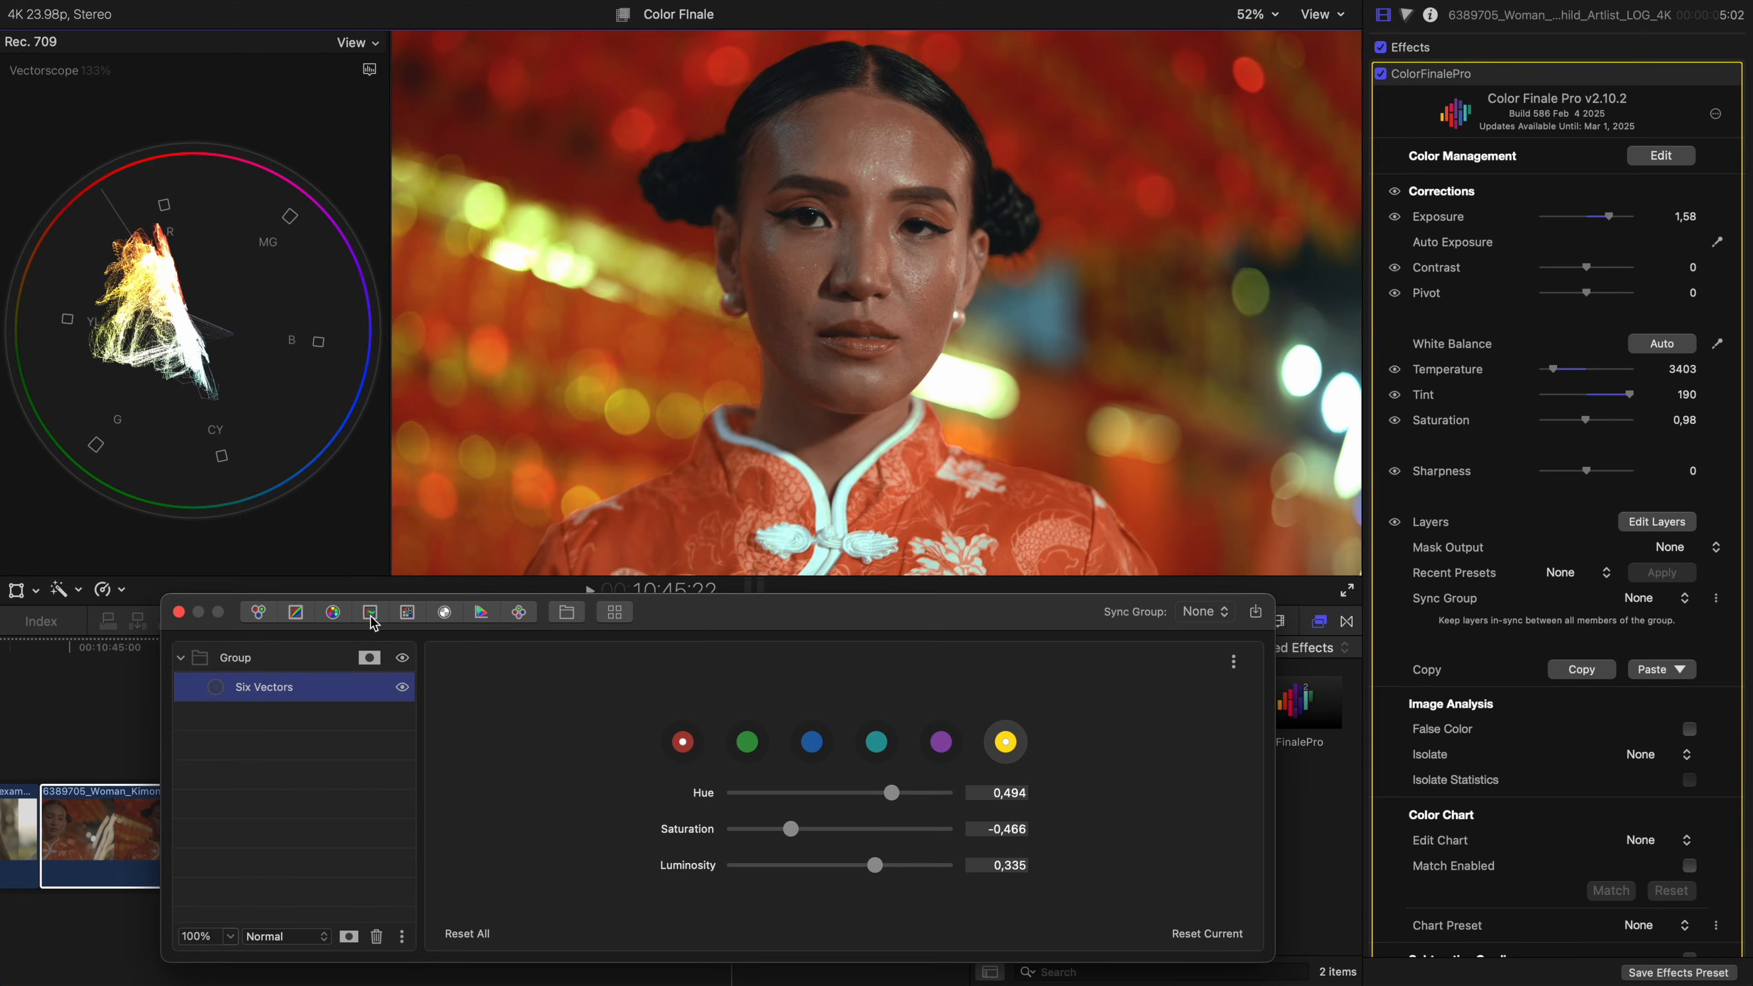
- Add an HSL Curves layer to the group, sample the red kimono for Hue vs Sat, raise its point and shift the outer red point
click(370, 612)
click(653, 549)
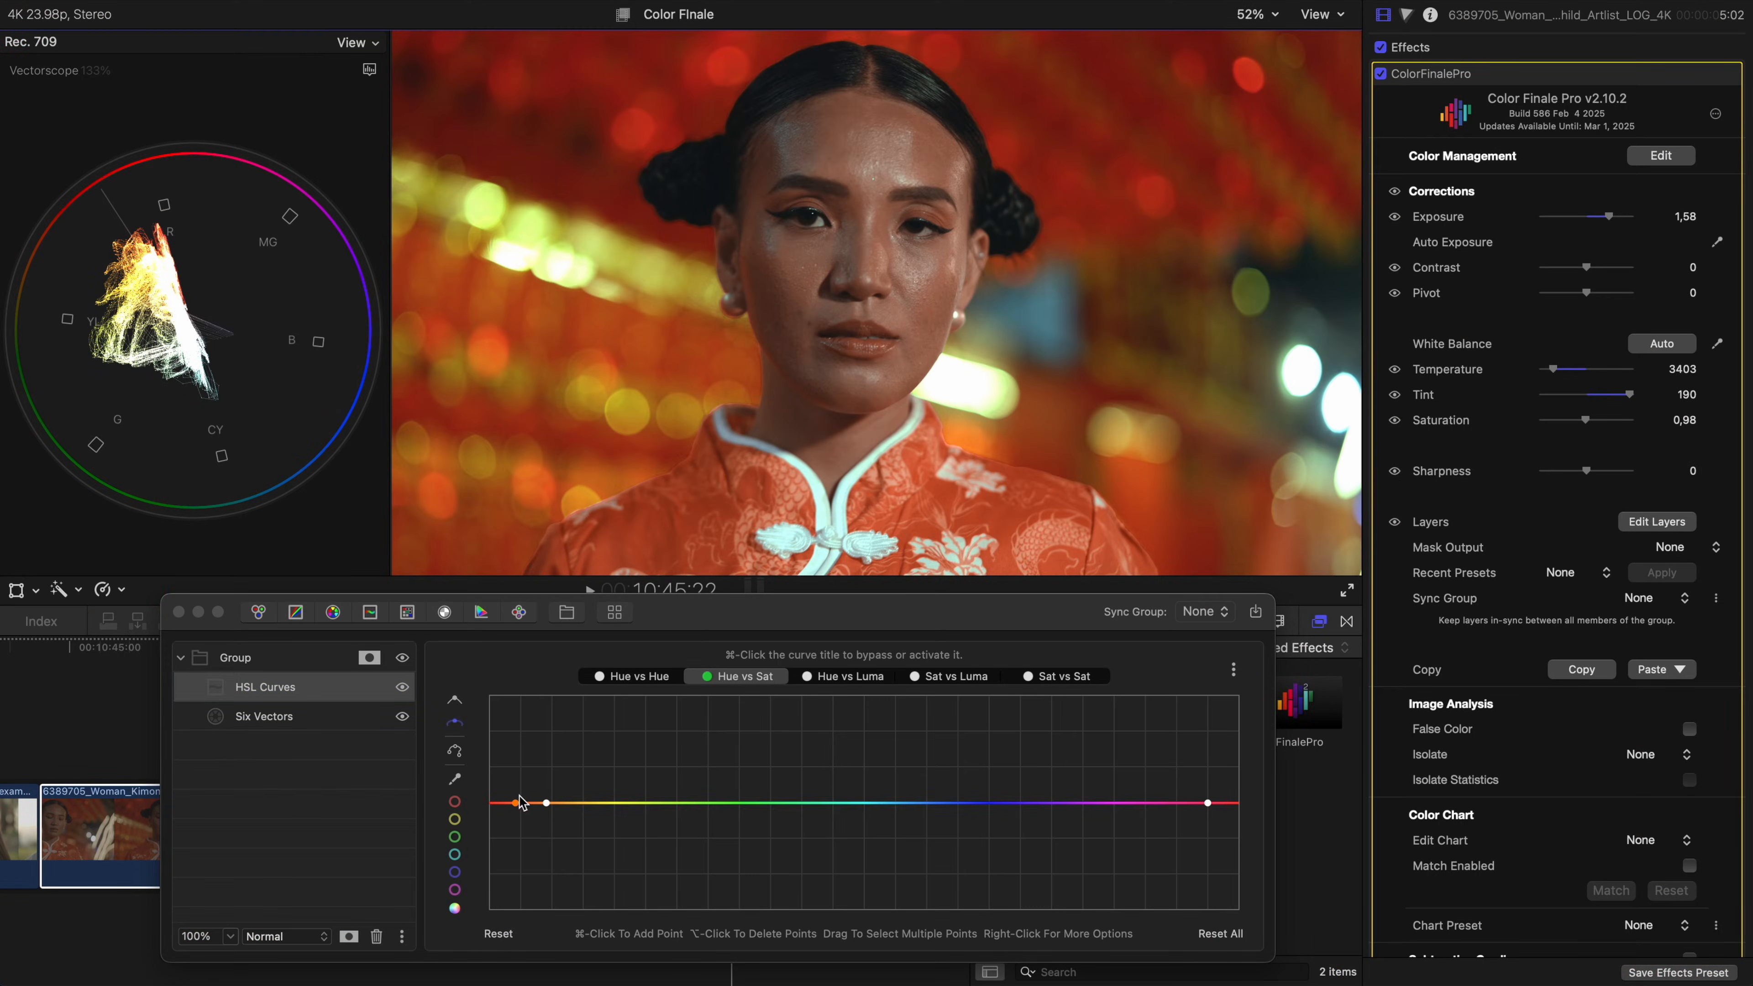
drag(516, 803, 509, 770)
drag(1208, 802, 1240, 804)
mouse_move(508, 770)
mouse_down()
mouse_move(508, 684)
mouse_move(507, 771)
mouse_up()
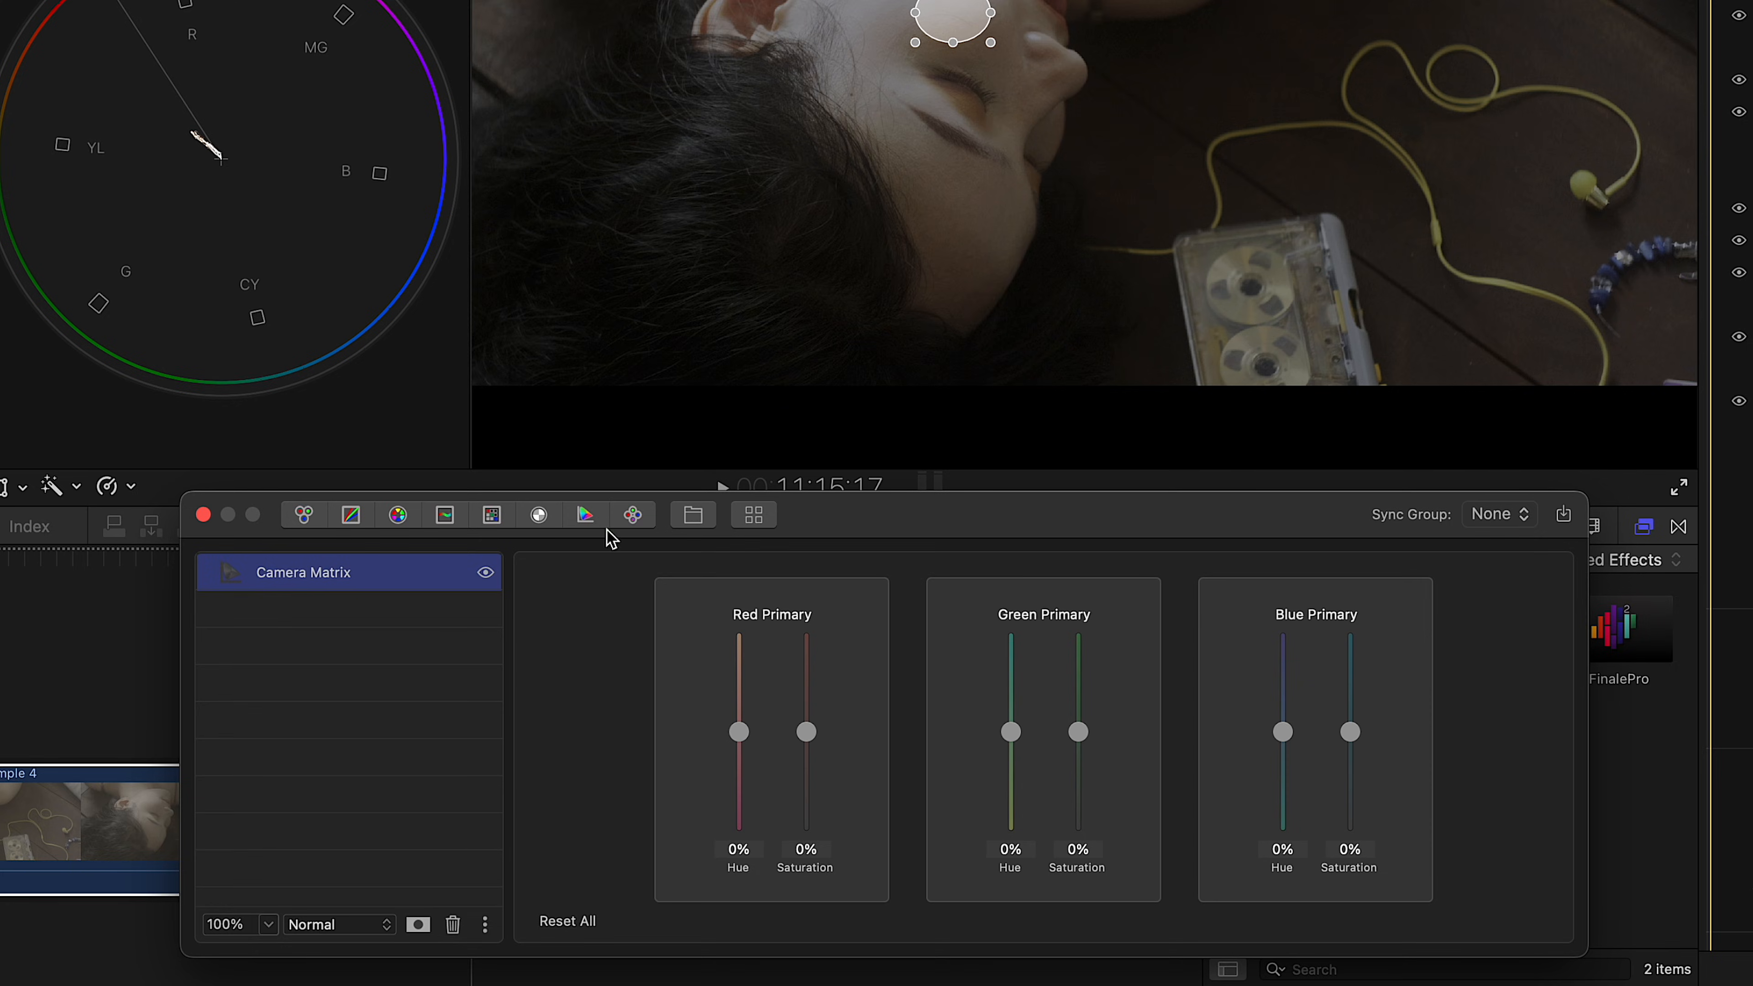
- In the Camera Matrix layer of example 4, lower the Red Primary Hue to around -41% and adjust its Saturation
drag(736, 726, 741, 769)
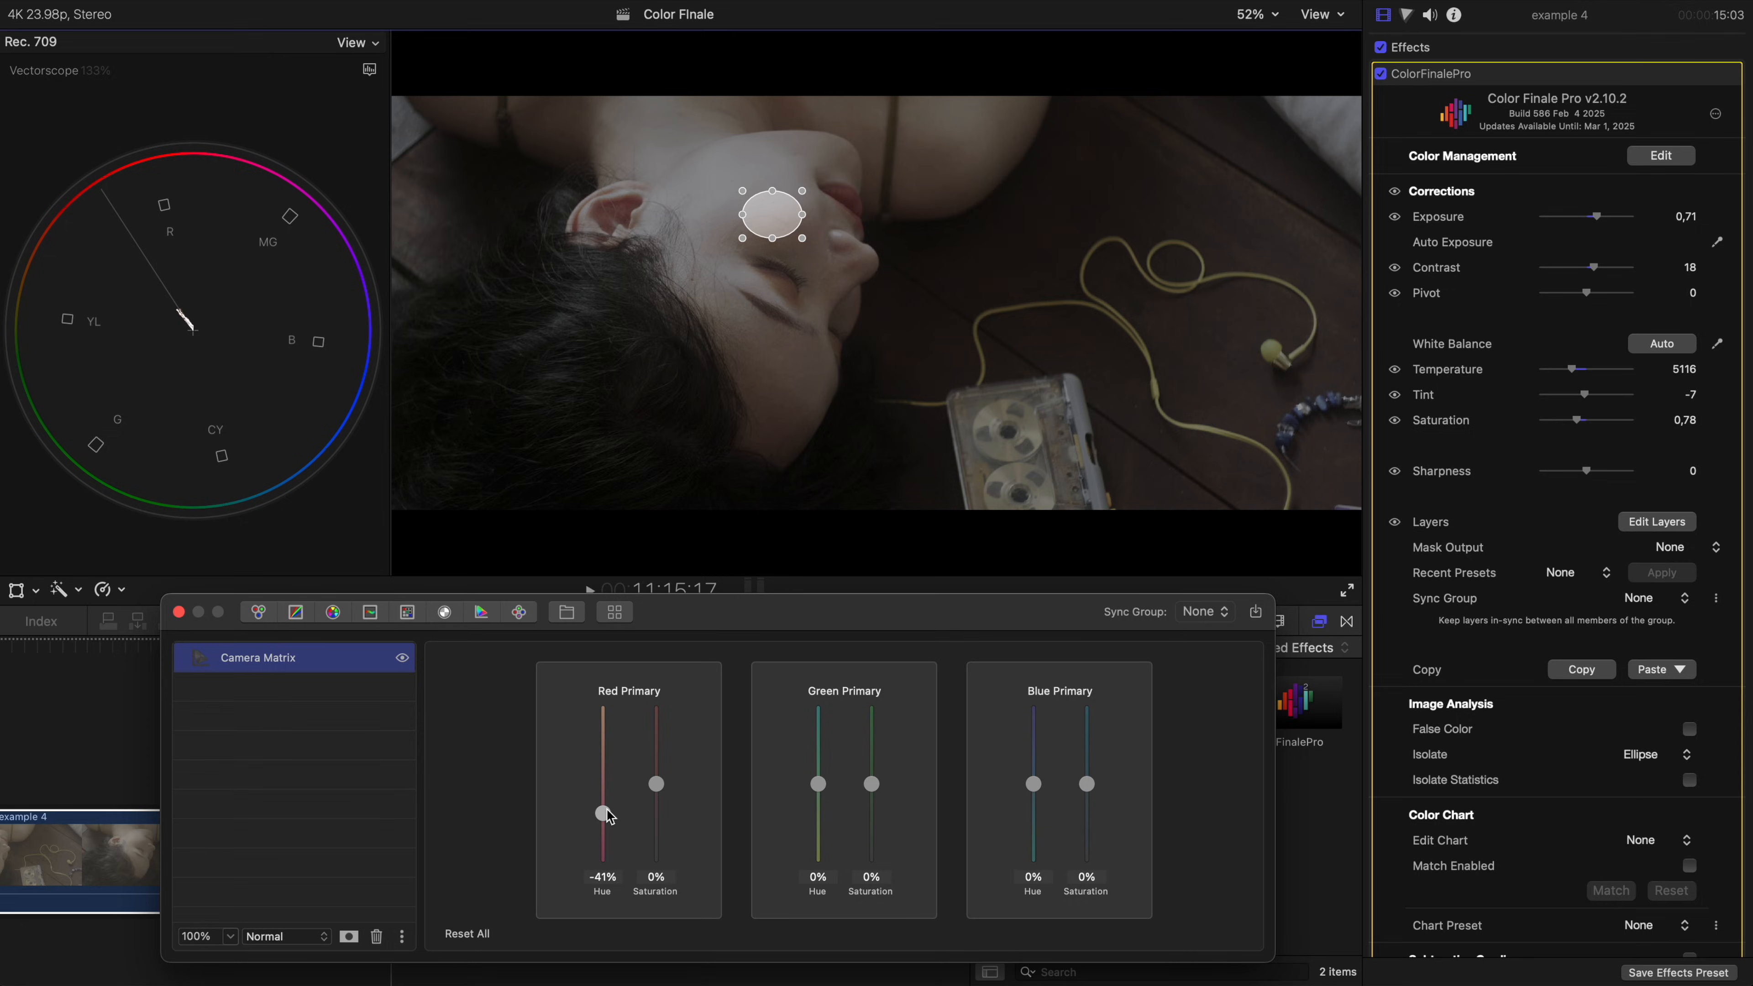
drag(608, 818, 661, 747)
drag(608, 815, 604, 810)
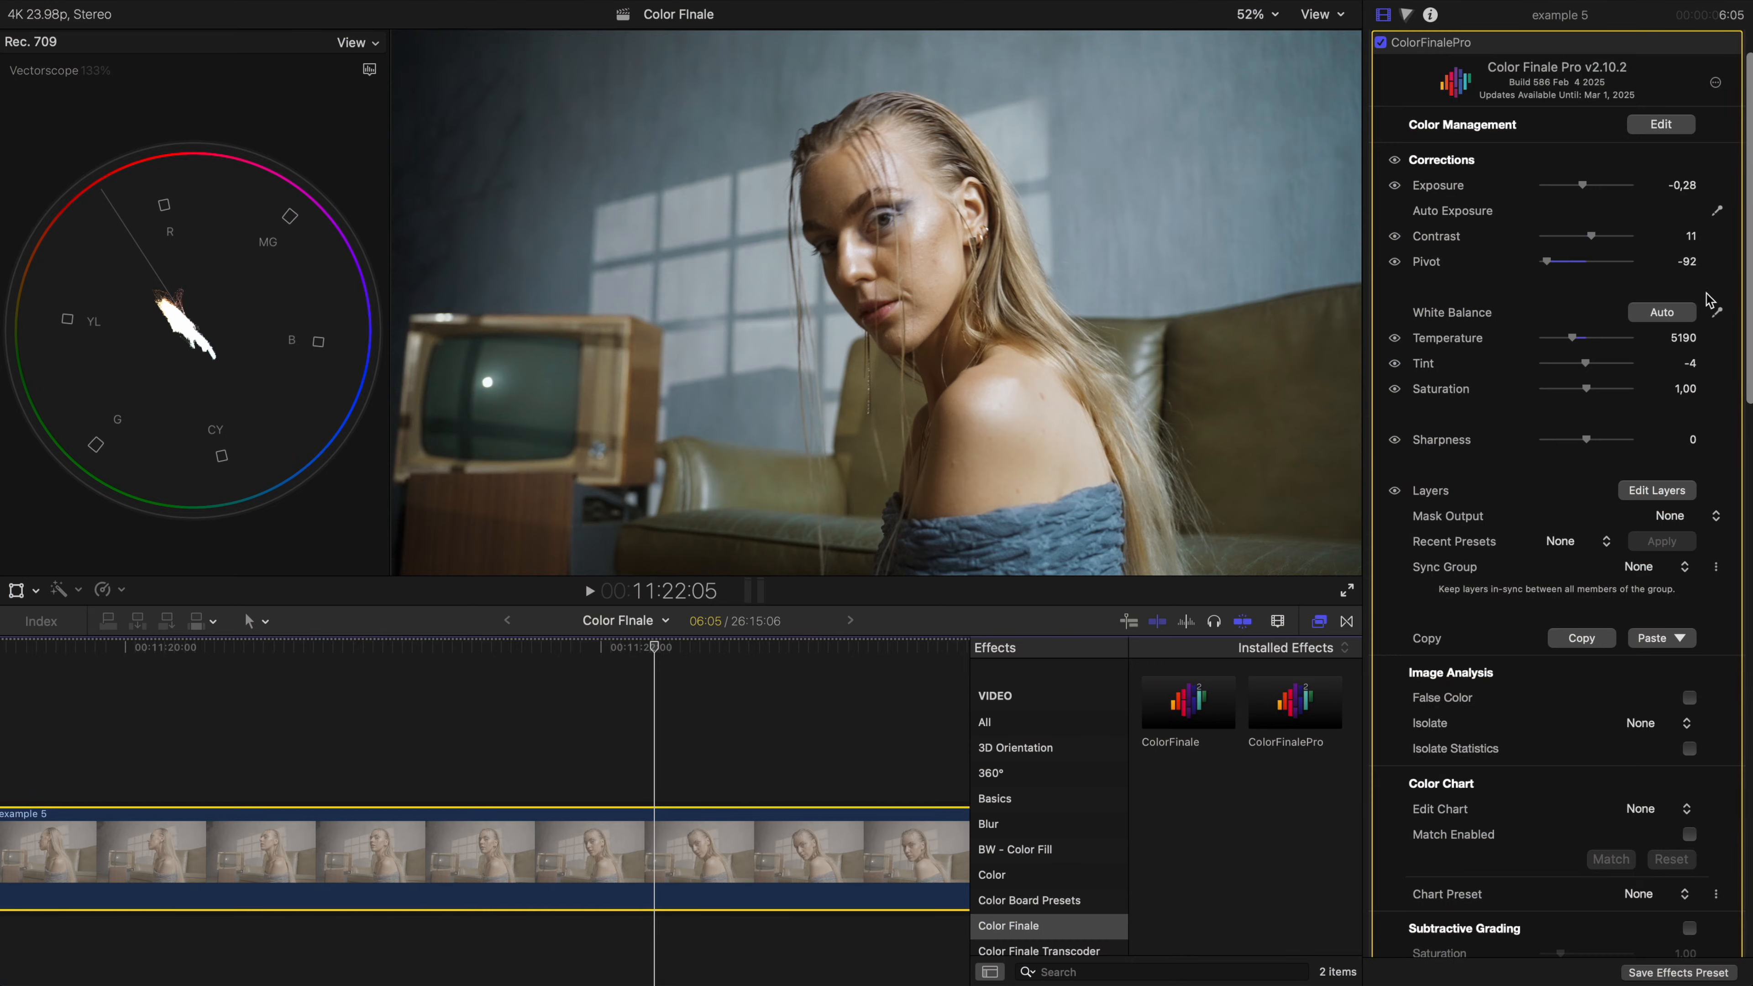
- Set Isolate to Ellipse on example 5 and fit the ellipse over the woman's cheek
scroll(1710, 295, down, 5)
scroll(1710, 295, down, 12)
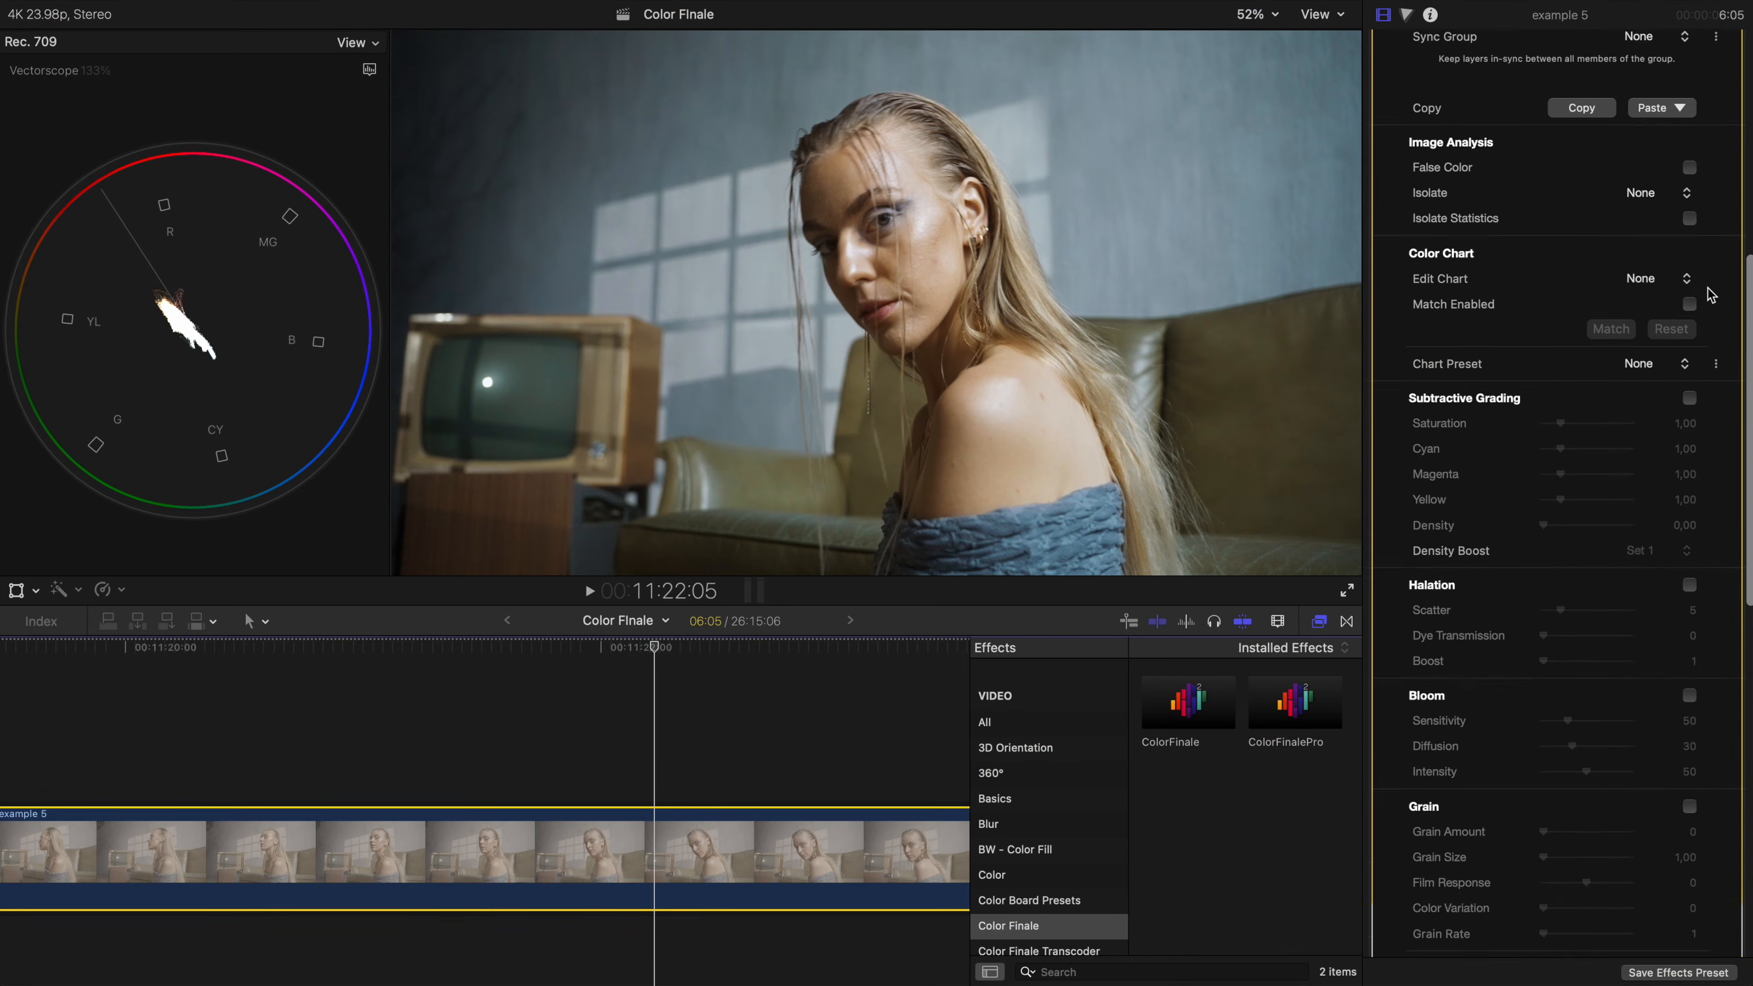
scroll(1710, 295, up, 7)
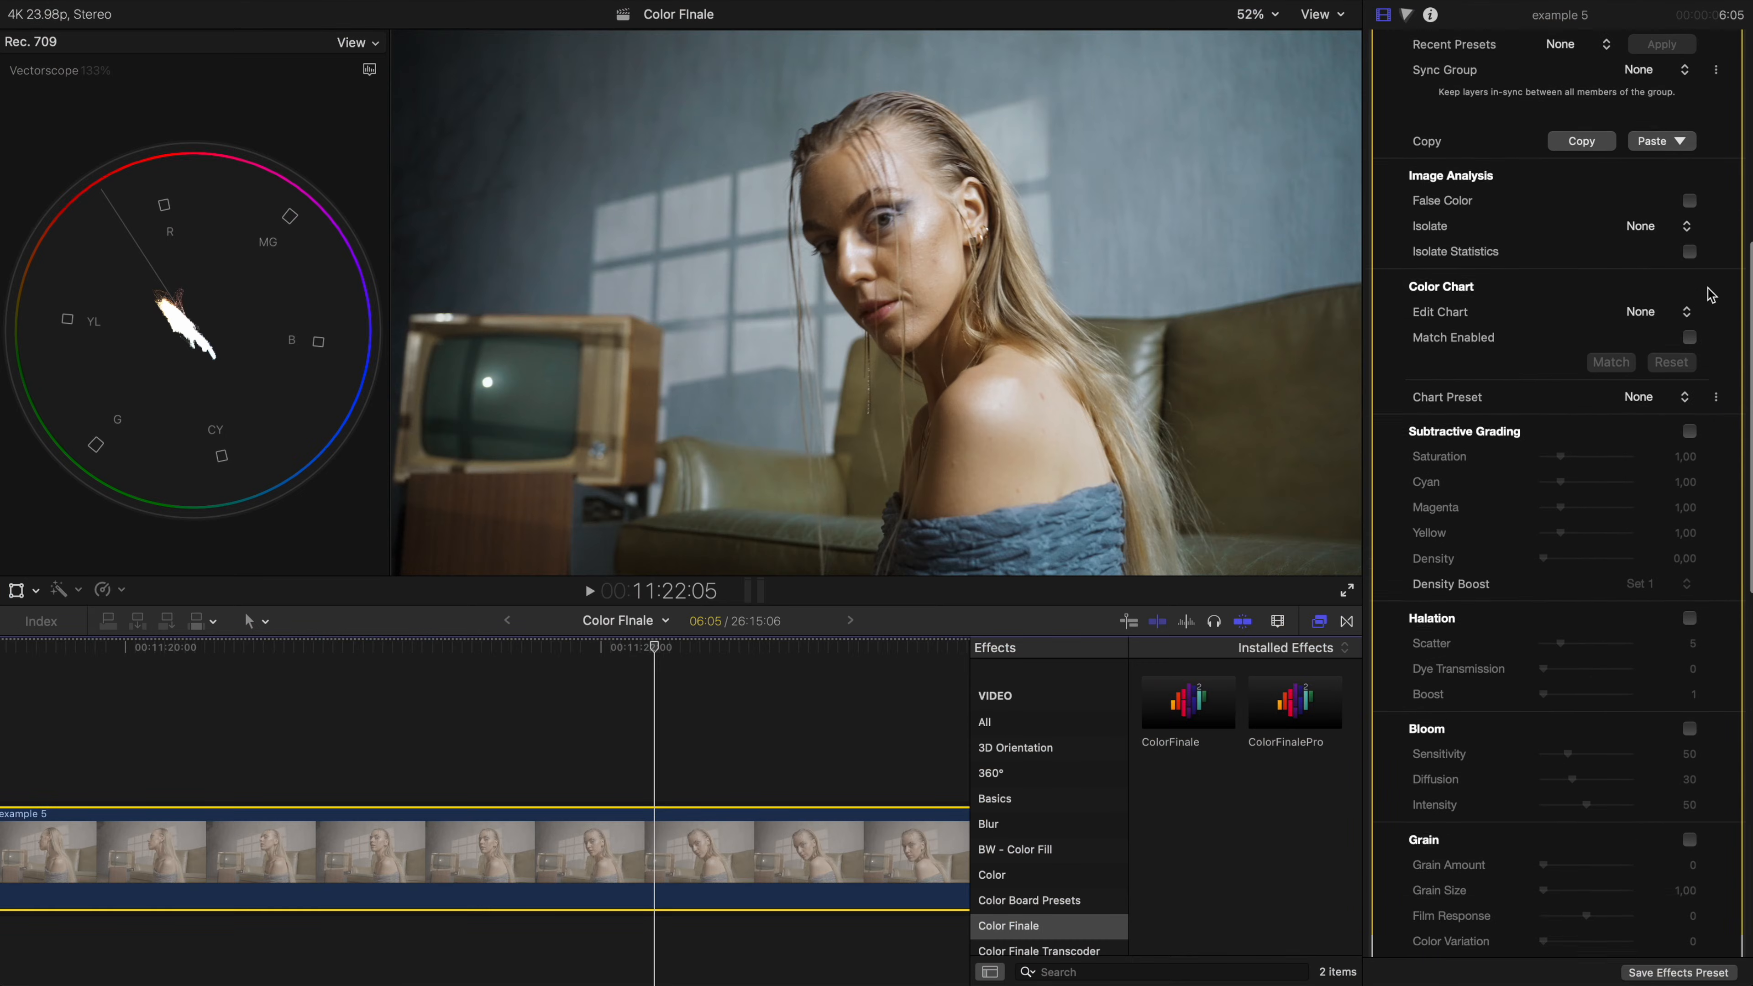
click(1691, 288)
click(1657, 330)
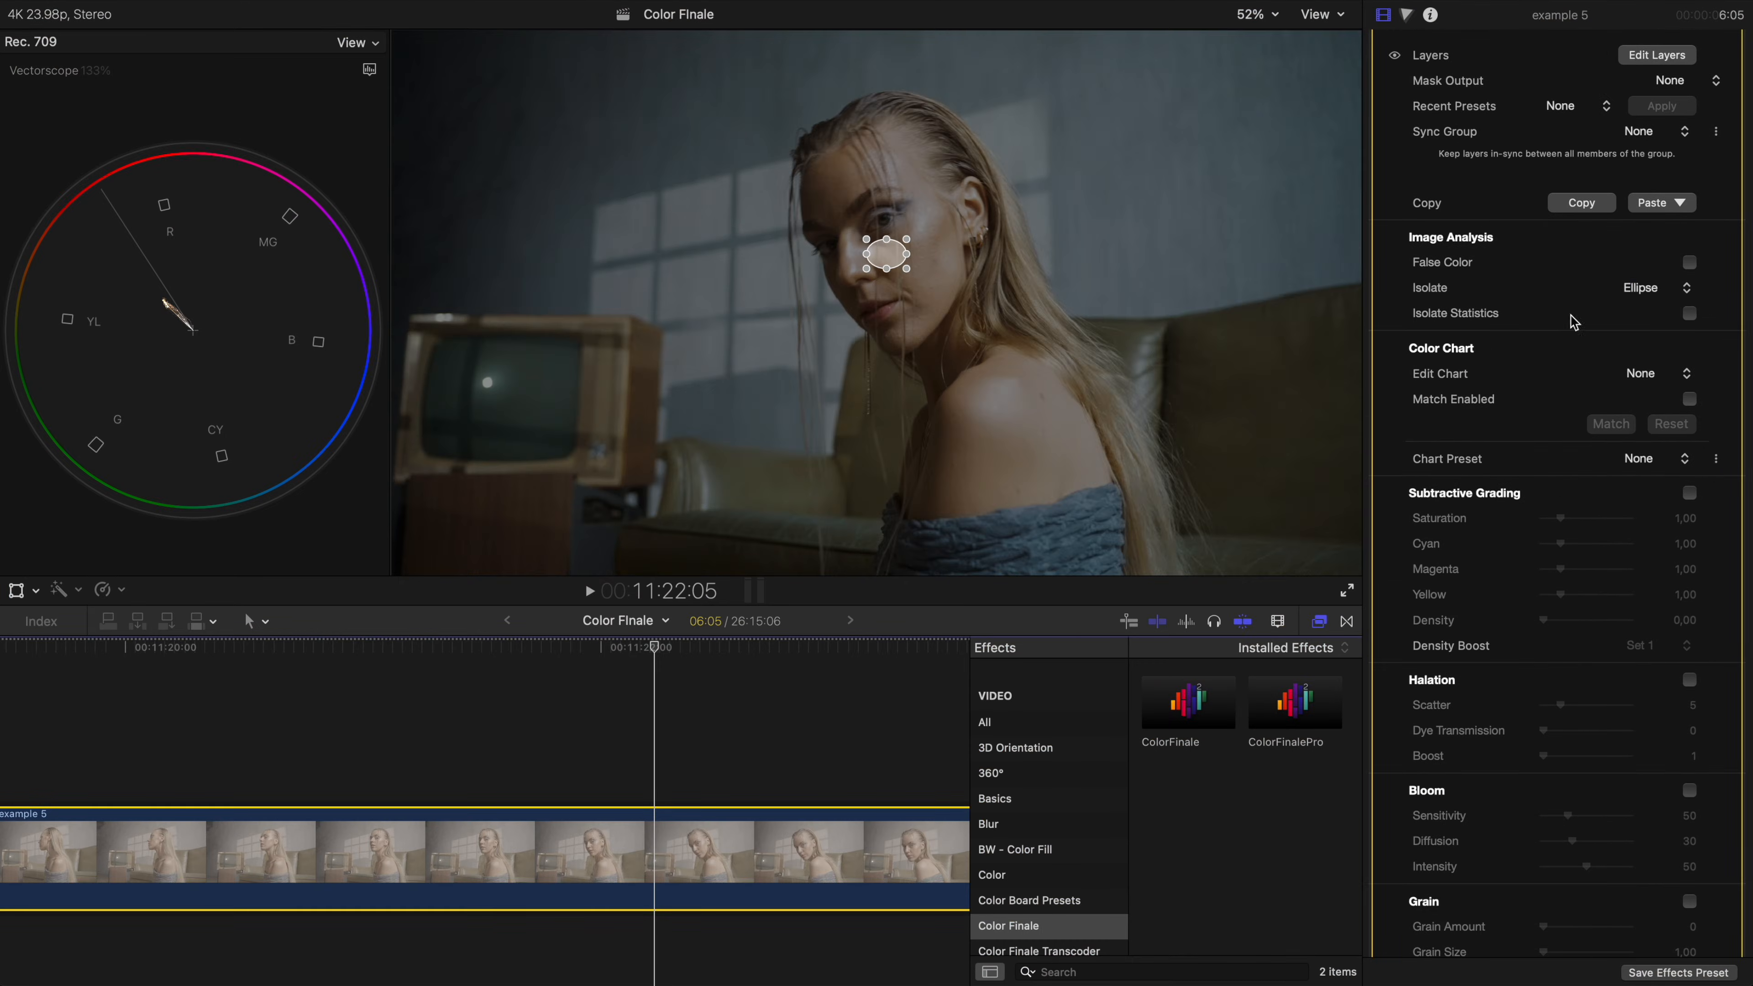
mouse_move(929, 267)
mouse_down()
mouse_move(875, 188)
mouse_move(927, 247)
mouse_up()
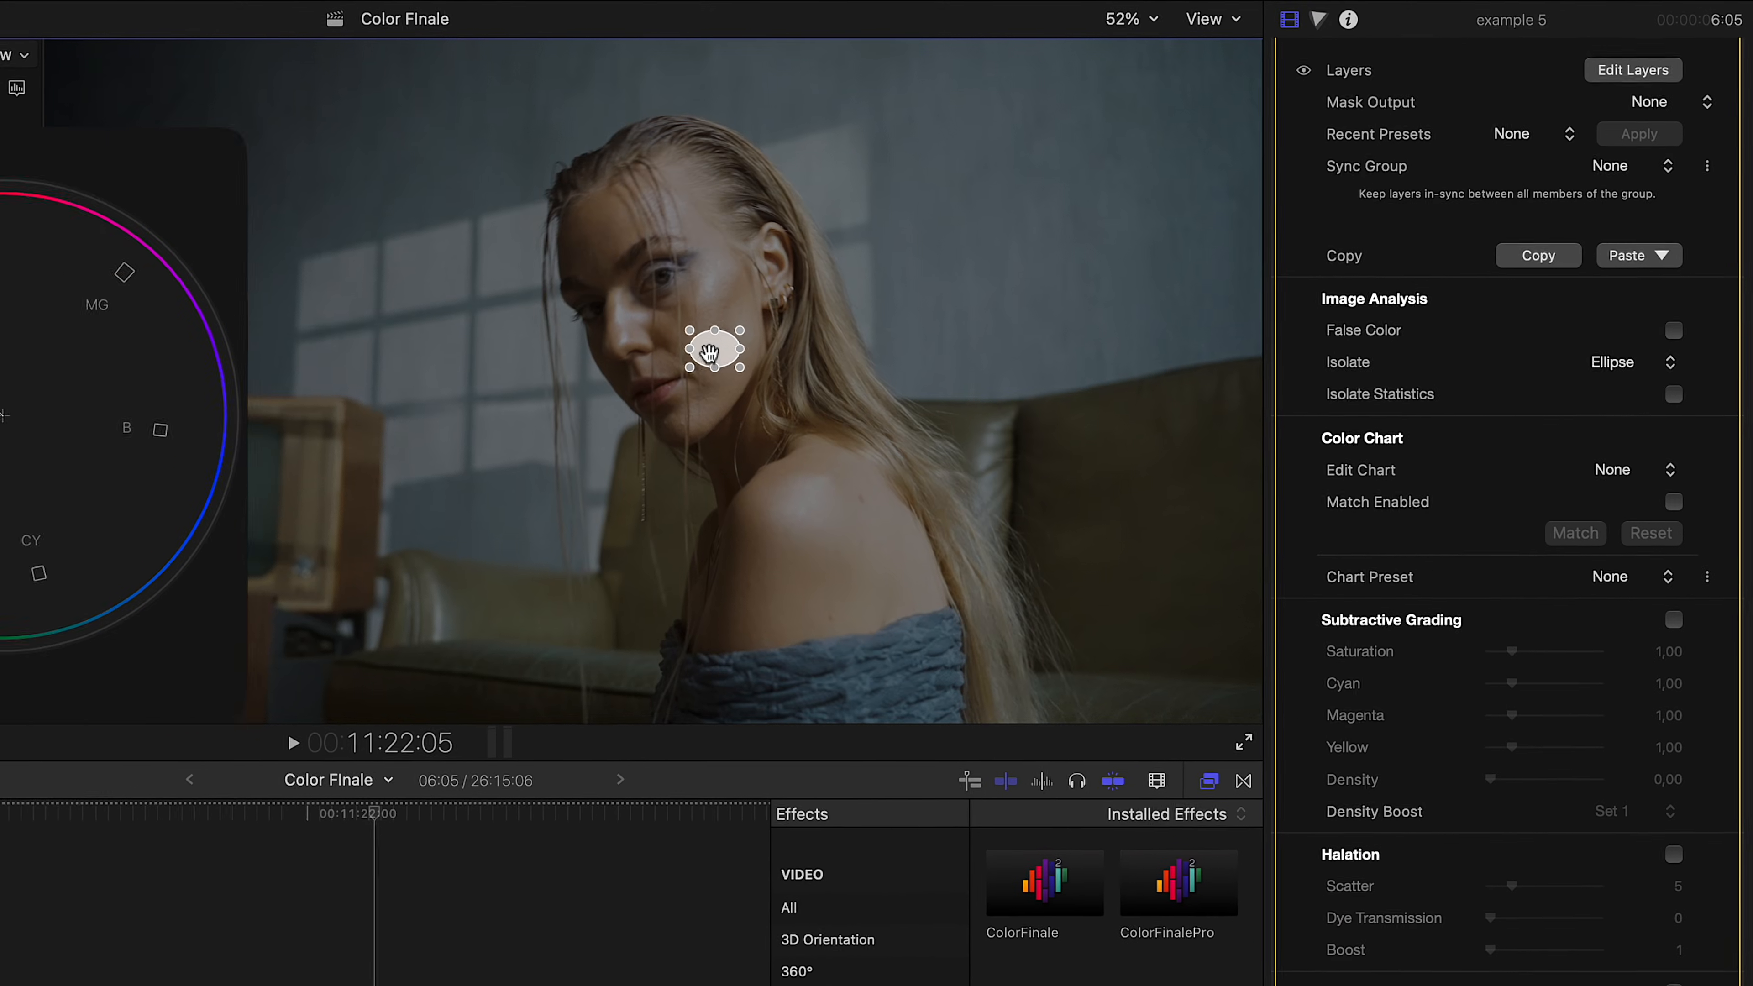
- Enable Subtractive Grading, set Saturation to 1,15, Magenta to 1,07 and Yellow to 0,84, raise Density slightly, and compare the grade on and off
click(1673, 624)
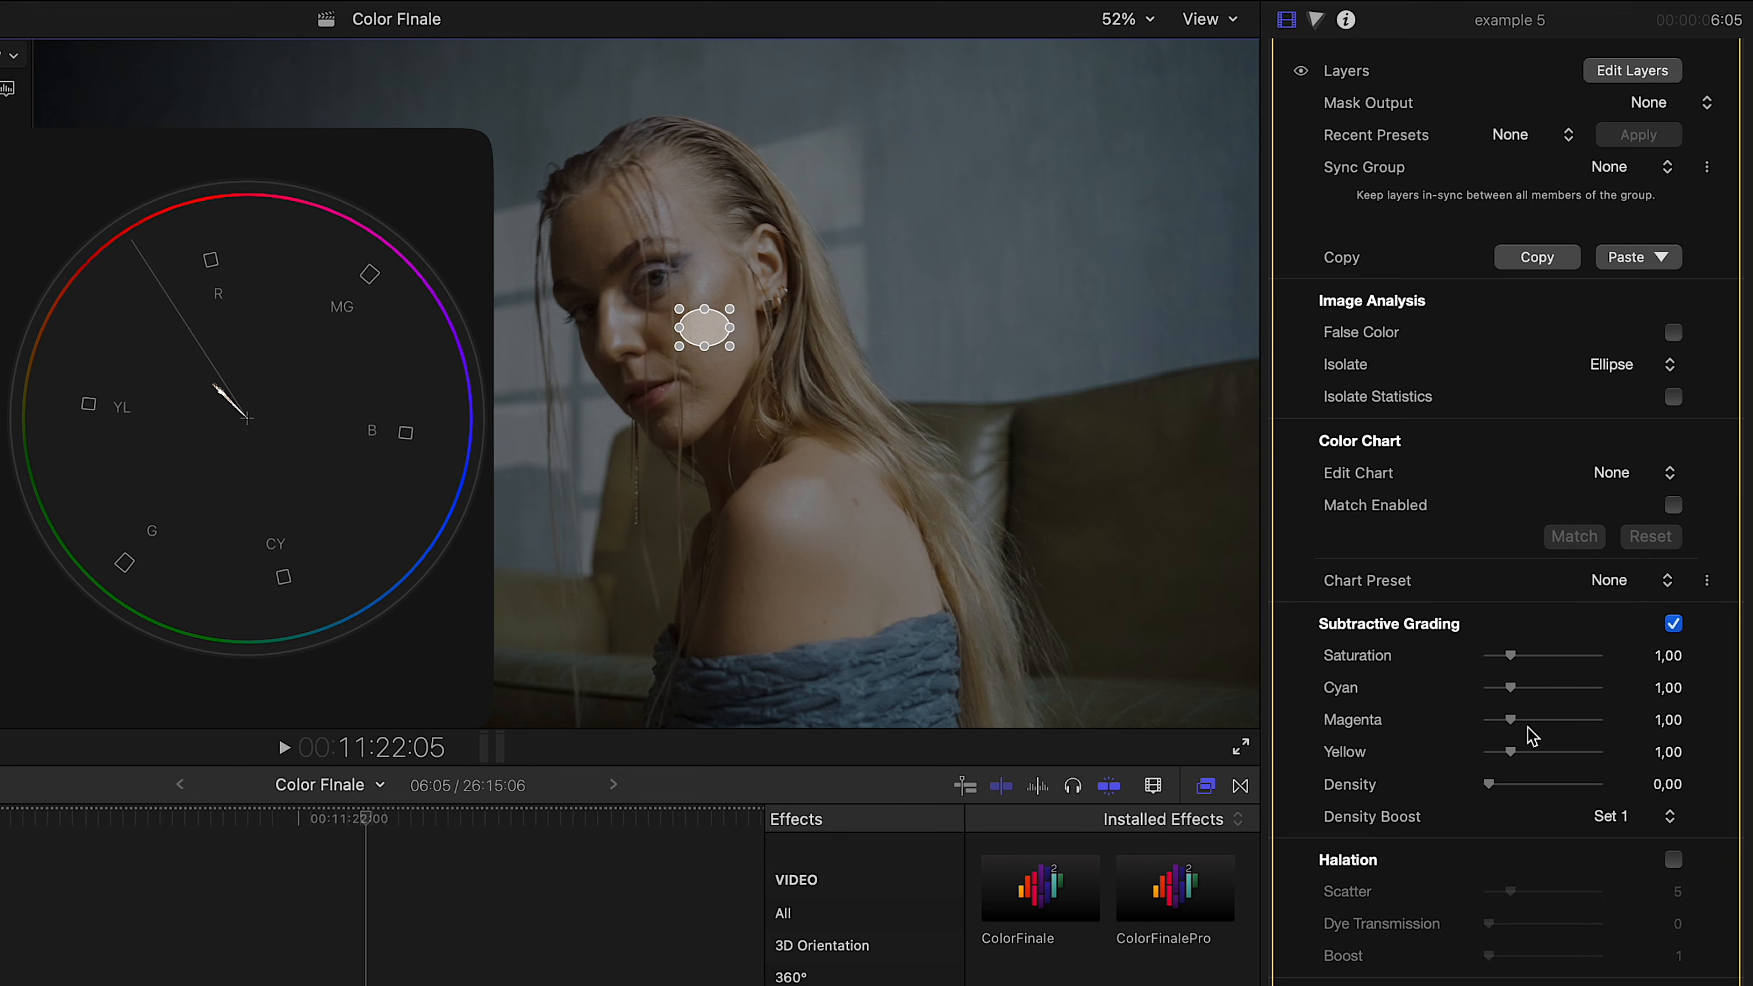
drag(1511, 750, 1512, 721)
drag(1511, 655, 1513, 656)
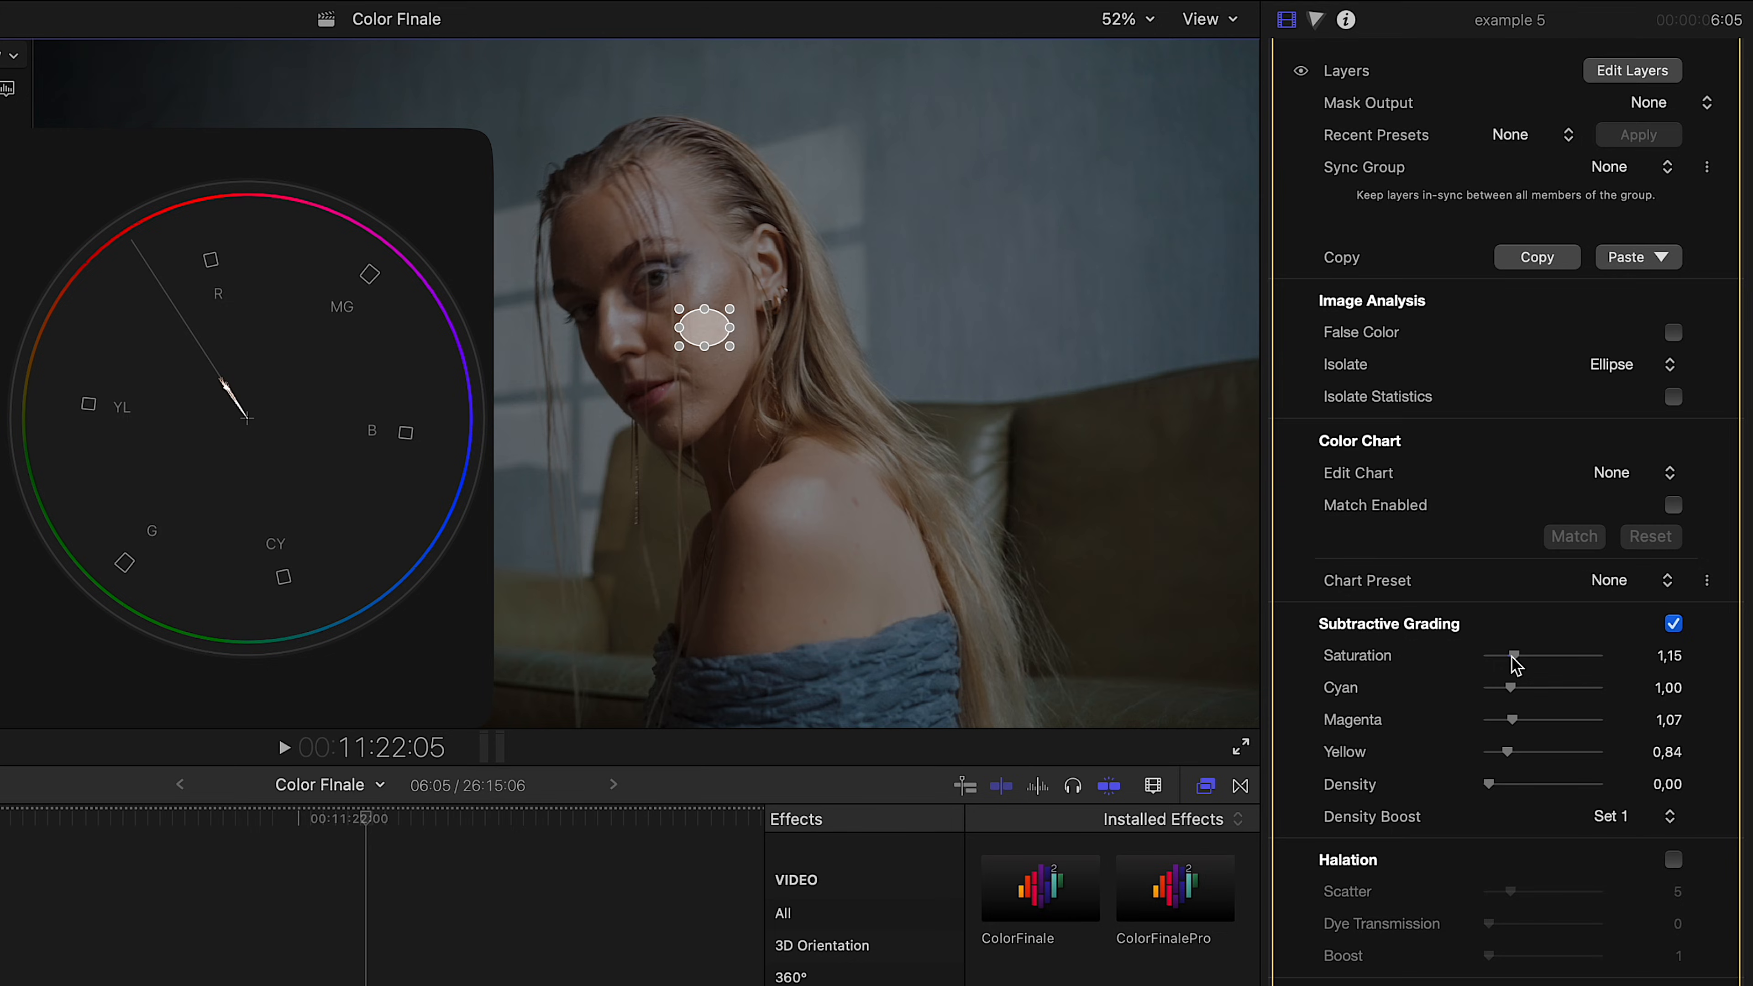
drag(1489, 783, 1491, 783)
click(1676, 624)
click(1676, 624)
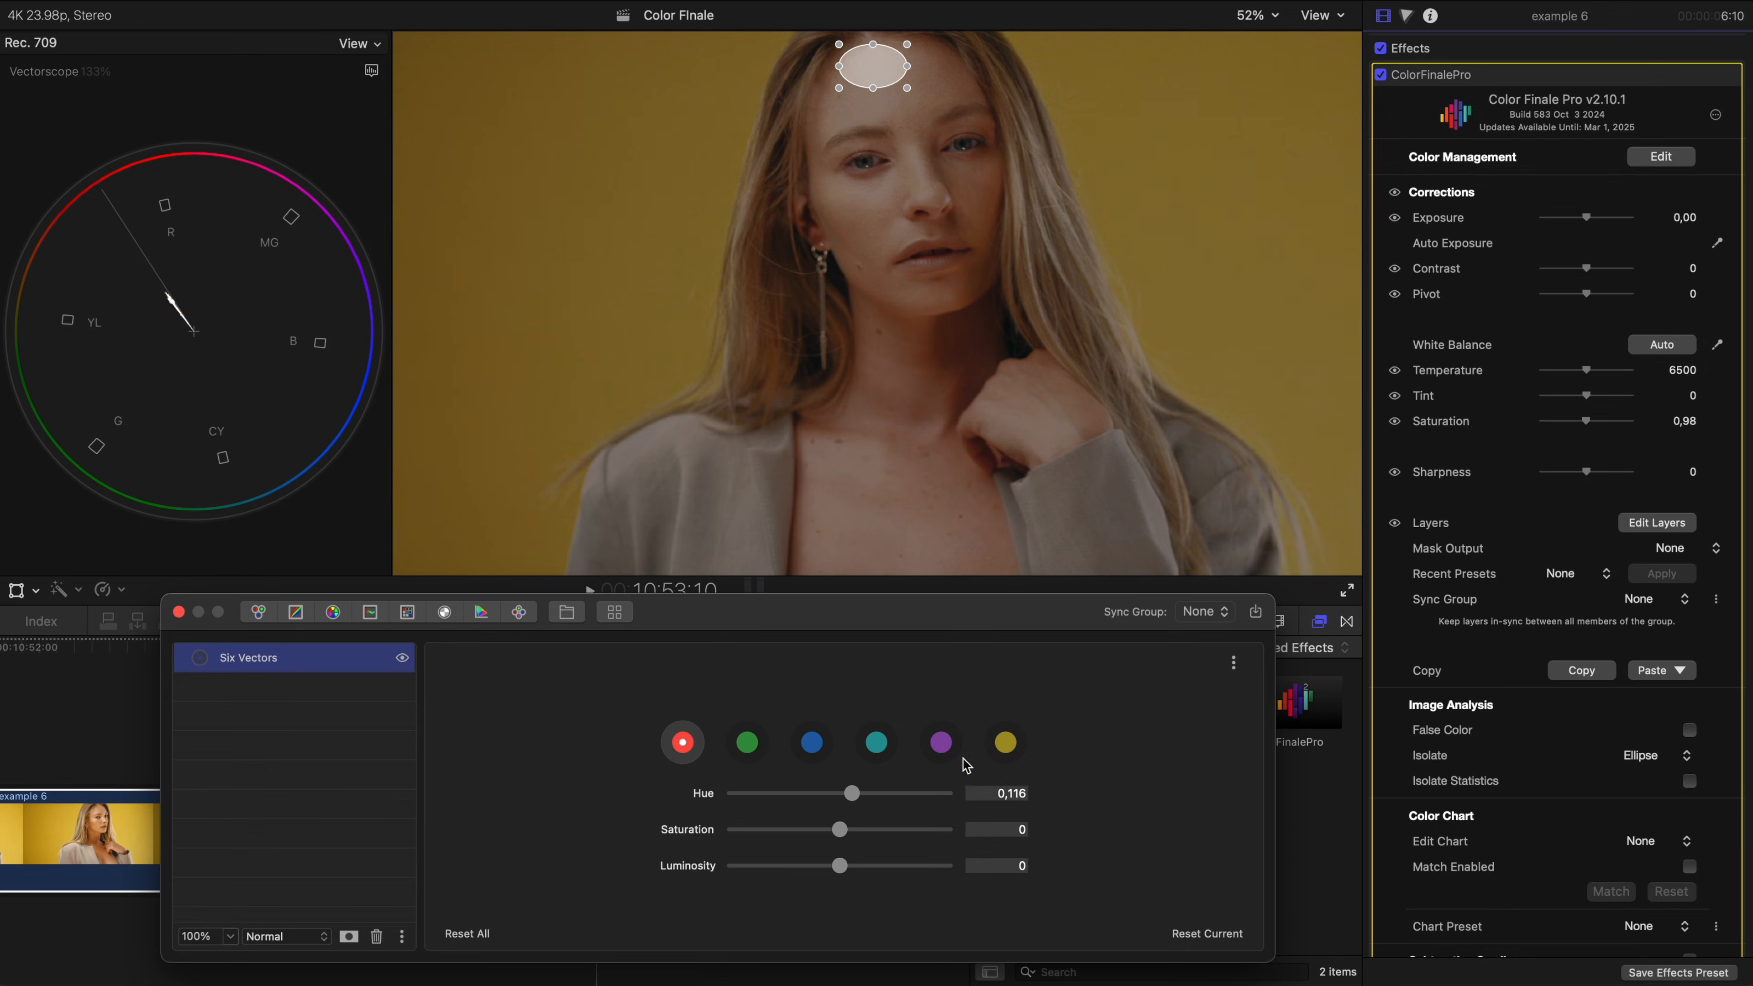
- In example 6, lower the red vector's Saturation and set the yellow vector to Hue 0,059, Saturation -0,107 and Luminosity 0,065
drag(844, 828, 830, 836)
click(688, 744)
drag(824, 832, 822, 833)
click(1003, 749)
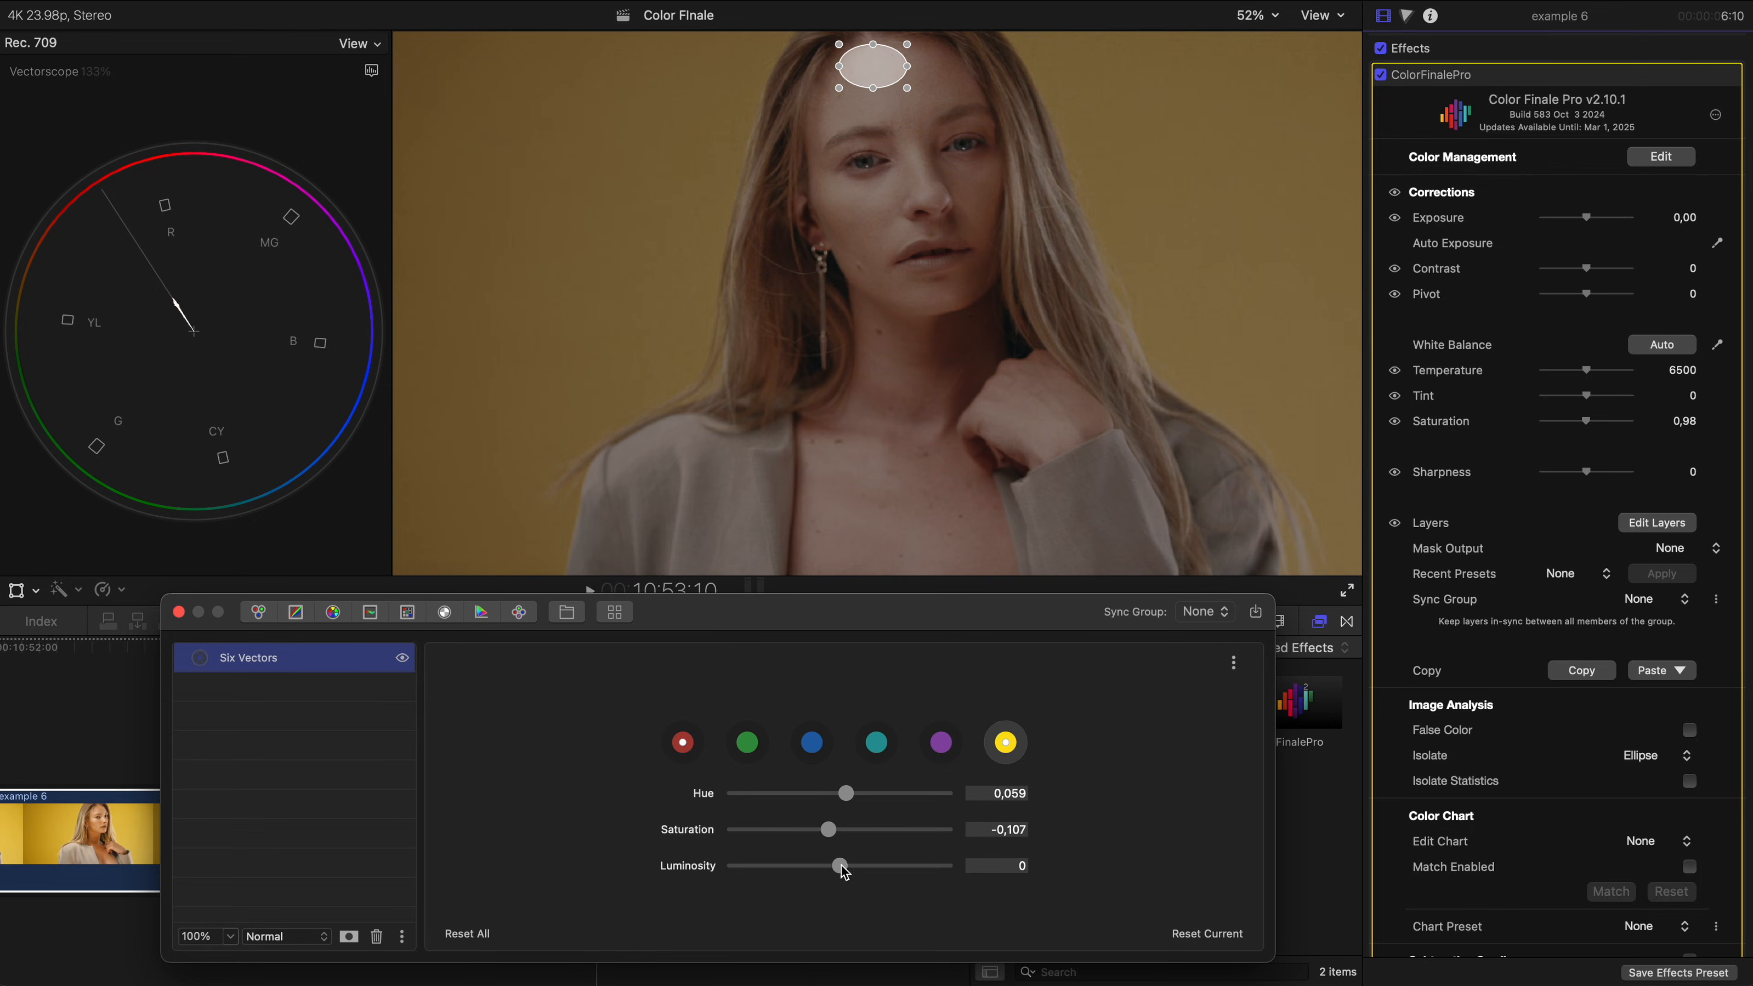
- Turn isolation off on example 6 and compare the shot with and without its Six Vectors layer
click(1657, 754)
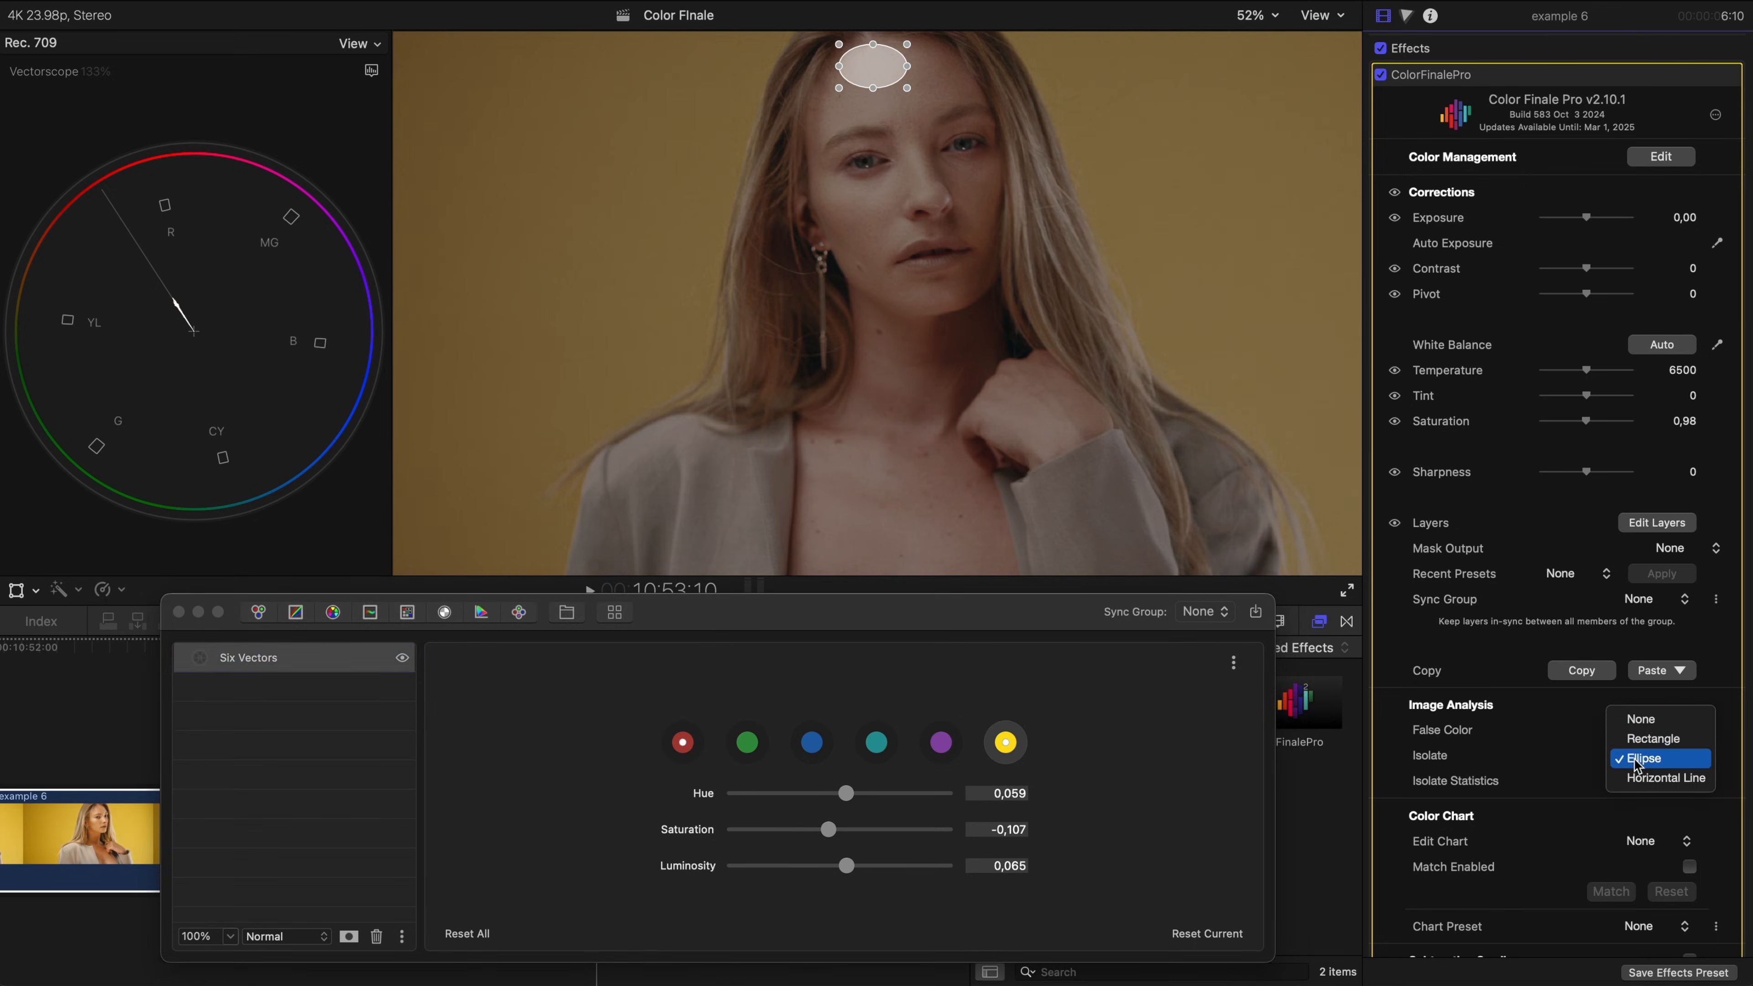
click(1641, 717)
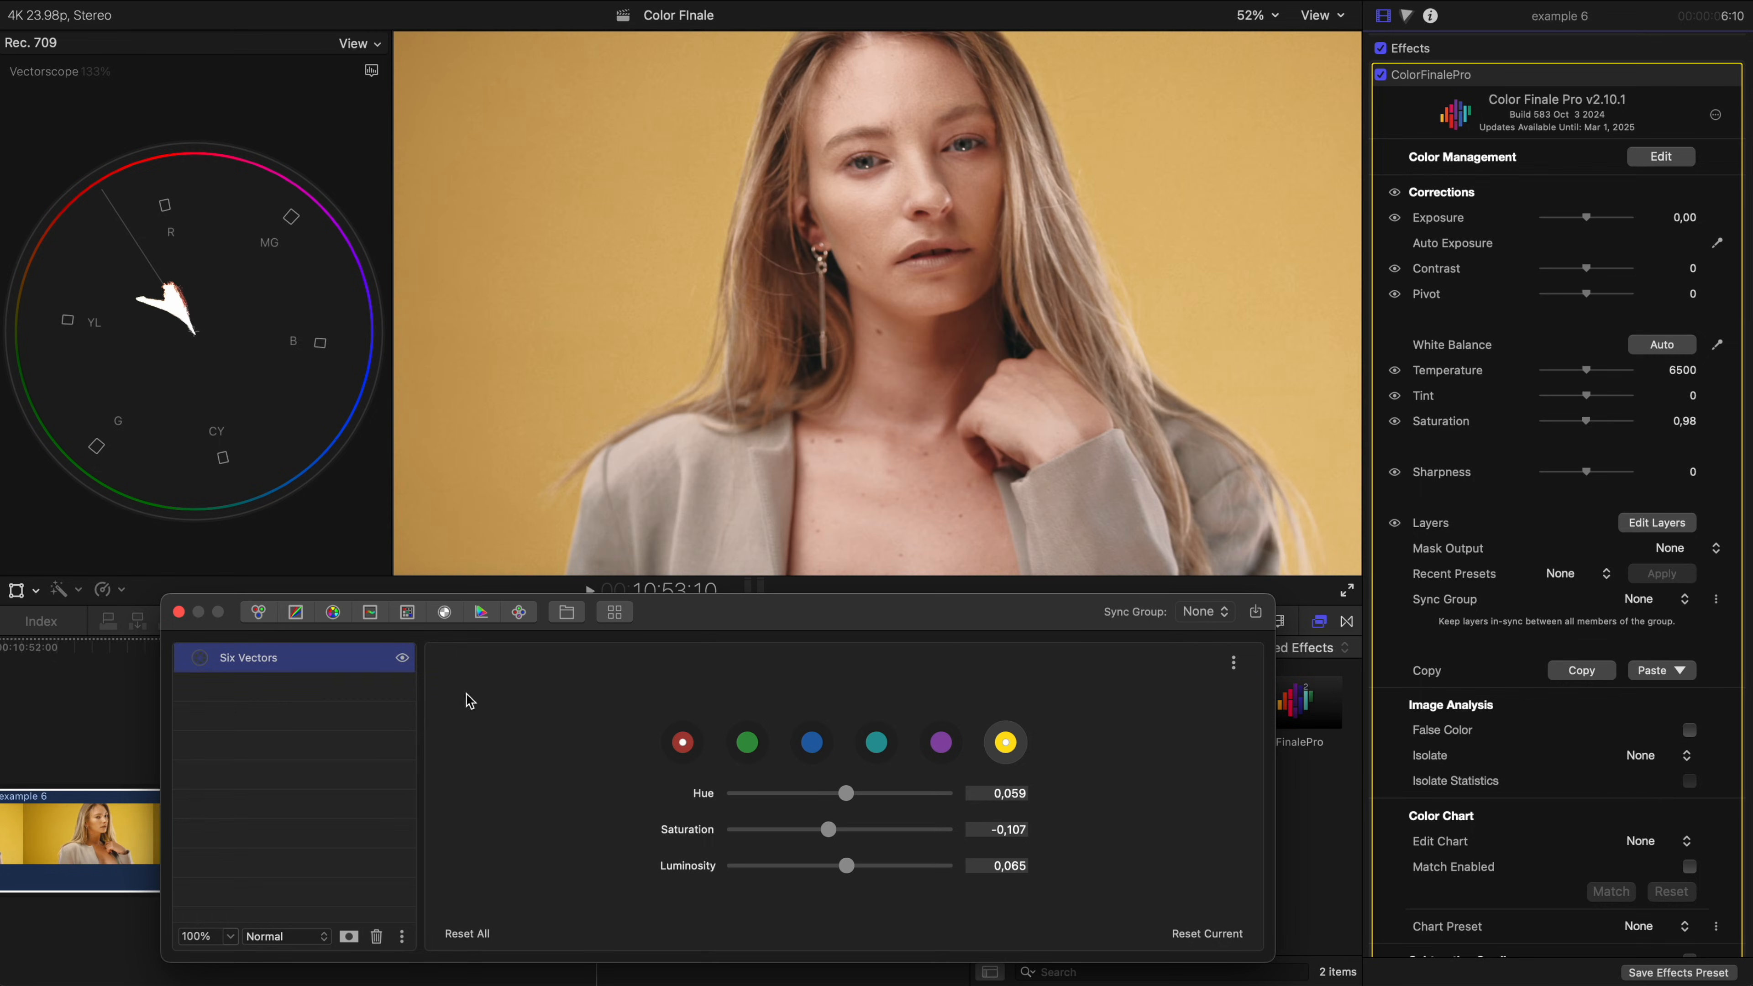
click(403, 660)
click(403, 659)
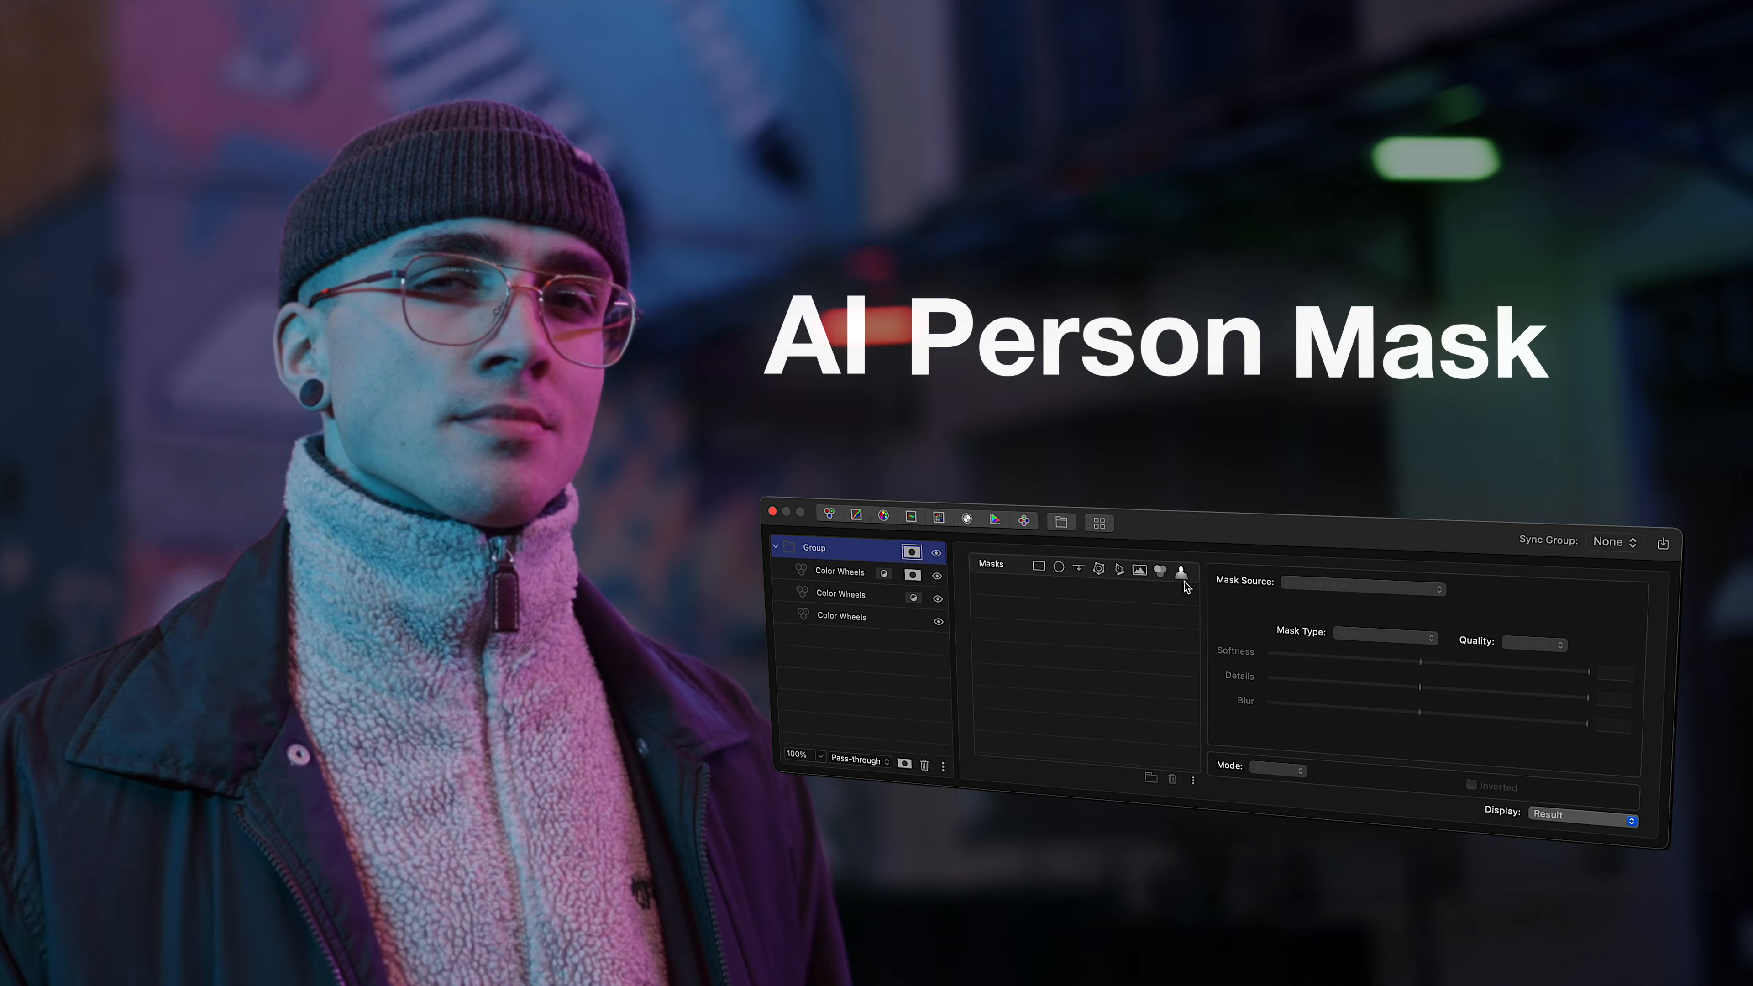
- Add a Person Mask to the group containing the Color Wheels layers and apply Invert Parent Mask to the group's mask
click(1180, 573)
right_click(901, 560)
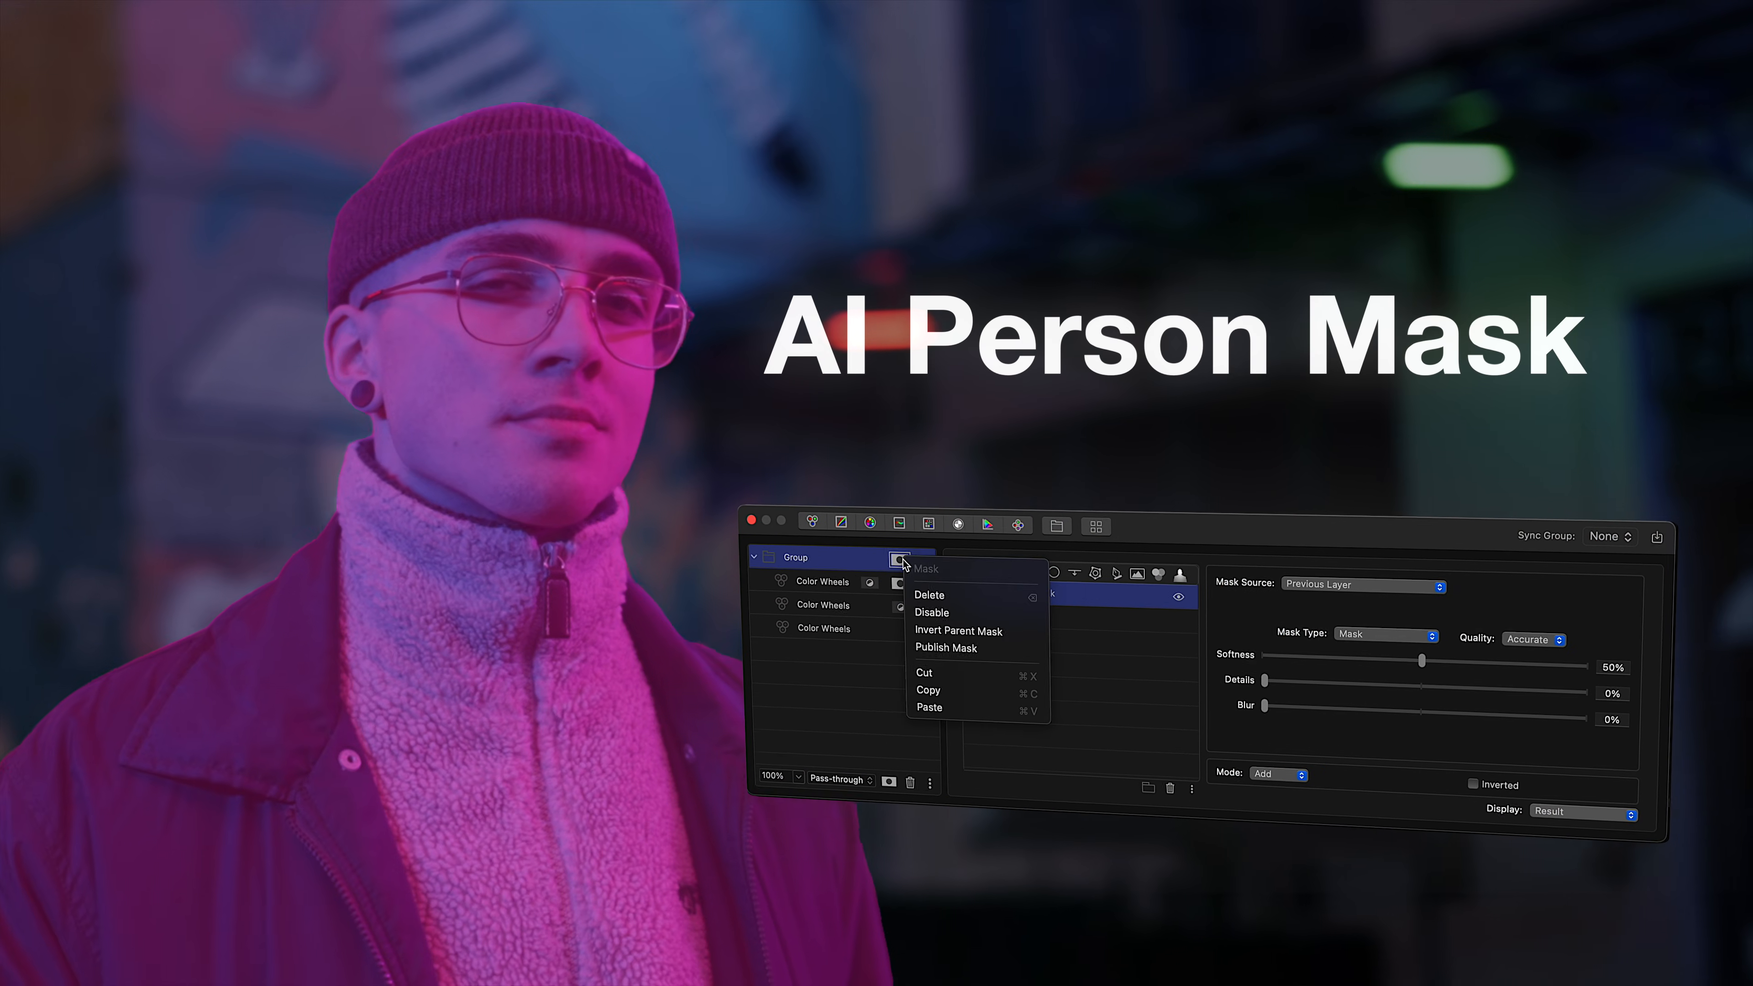
click(958, 630)
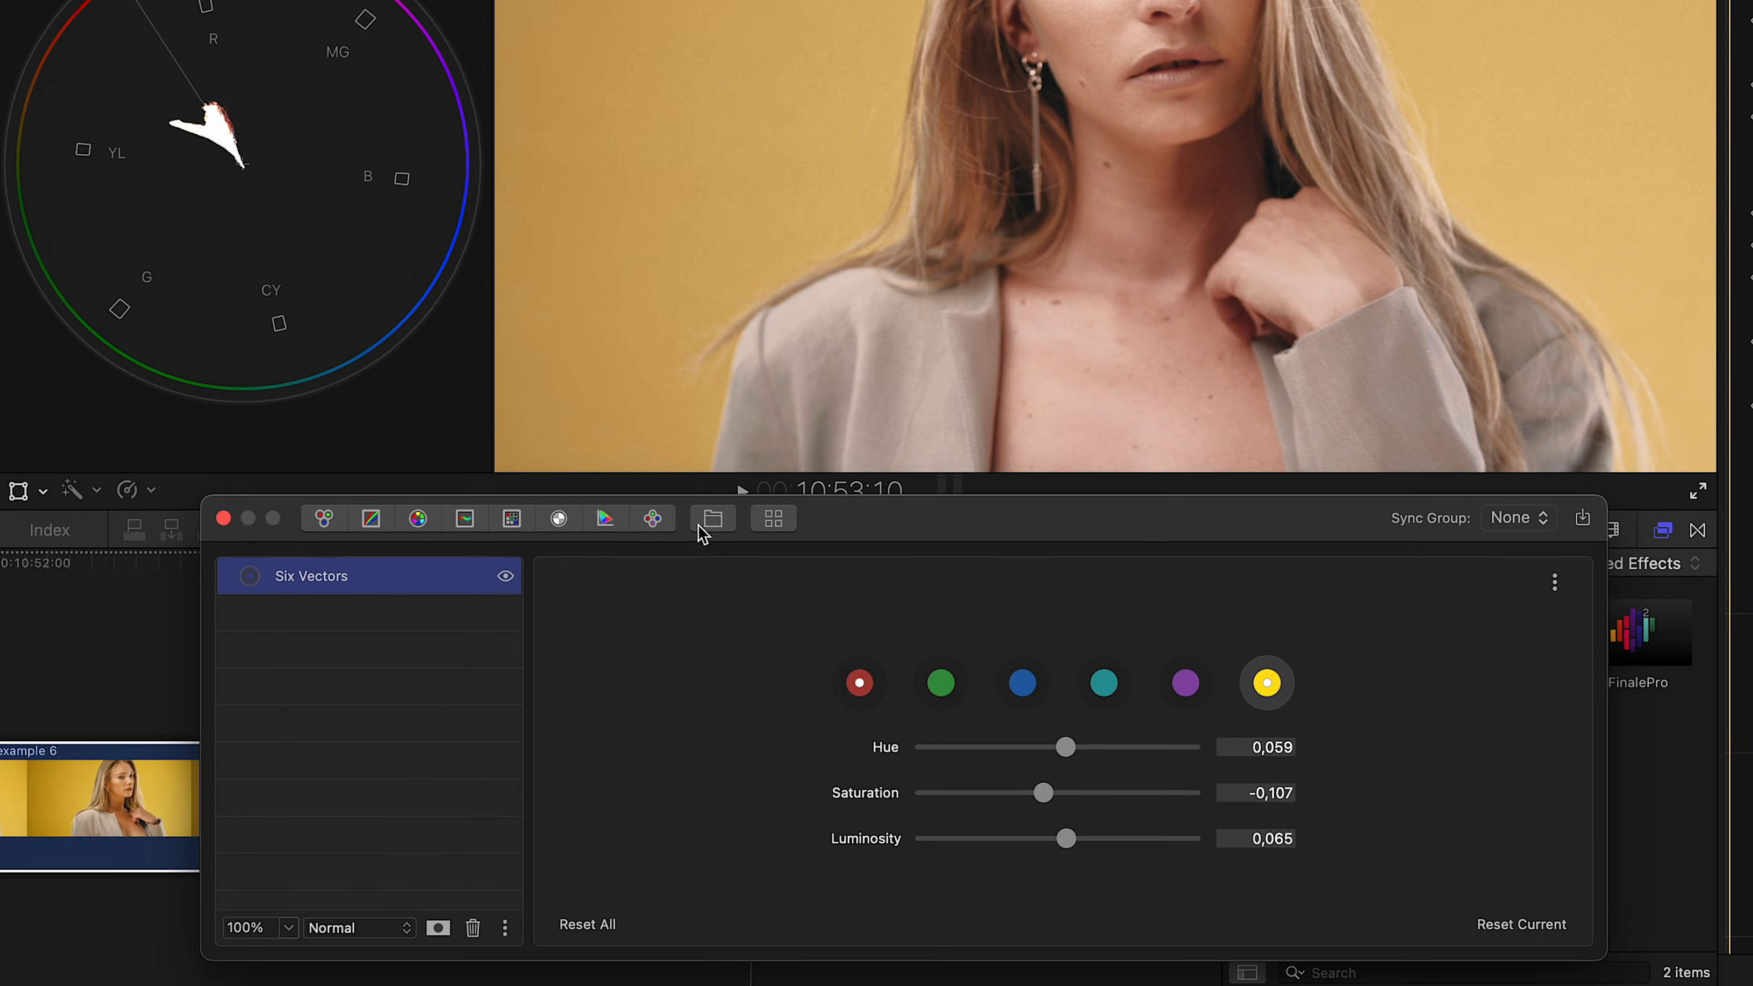
- Put the Six Vectors layer of example 6 into a group and add a Person Mask to the group
click(567, 613)
click(228, 579)
click(438, 928)
click(464, 575)
click(902, 589)
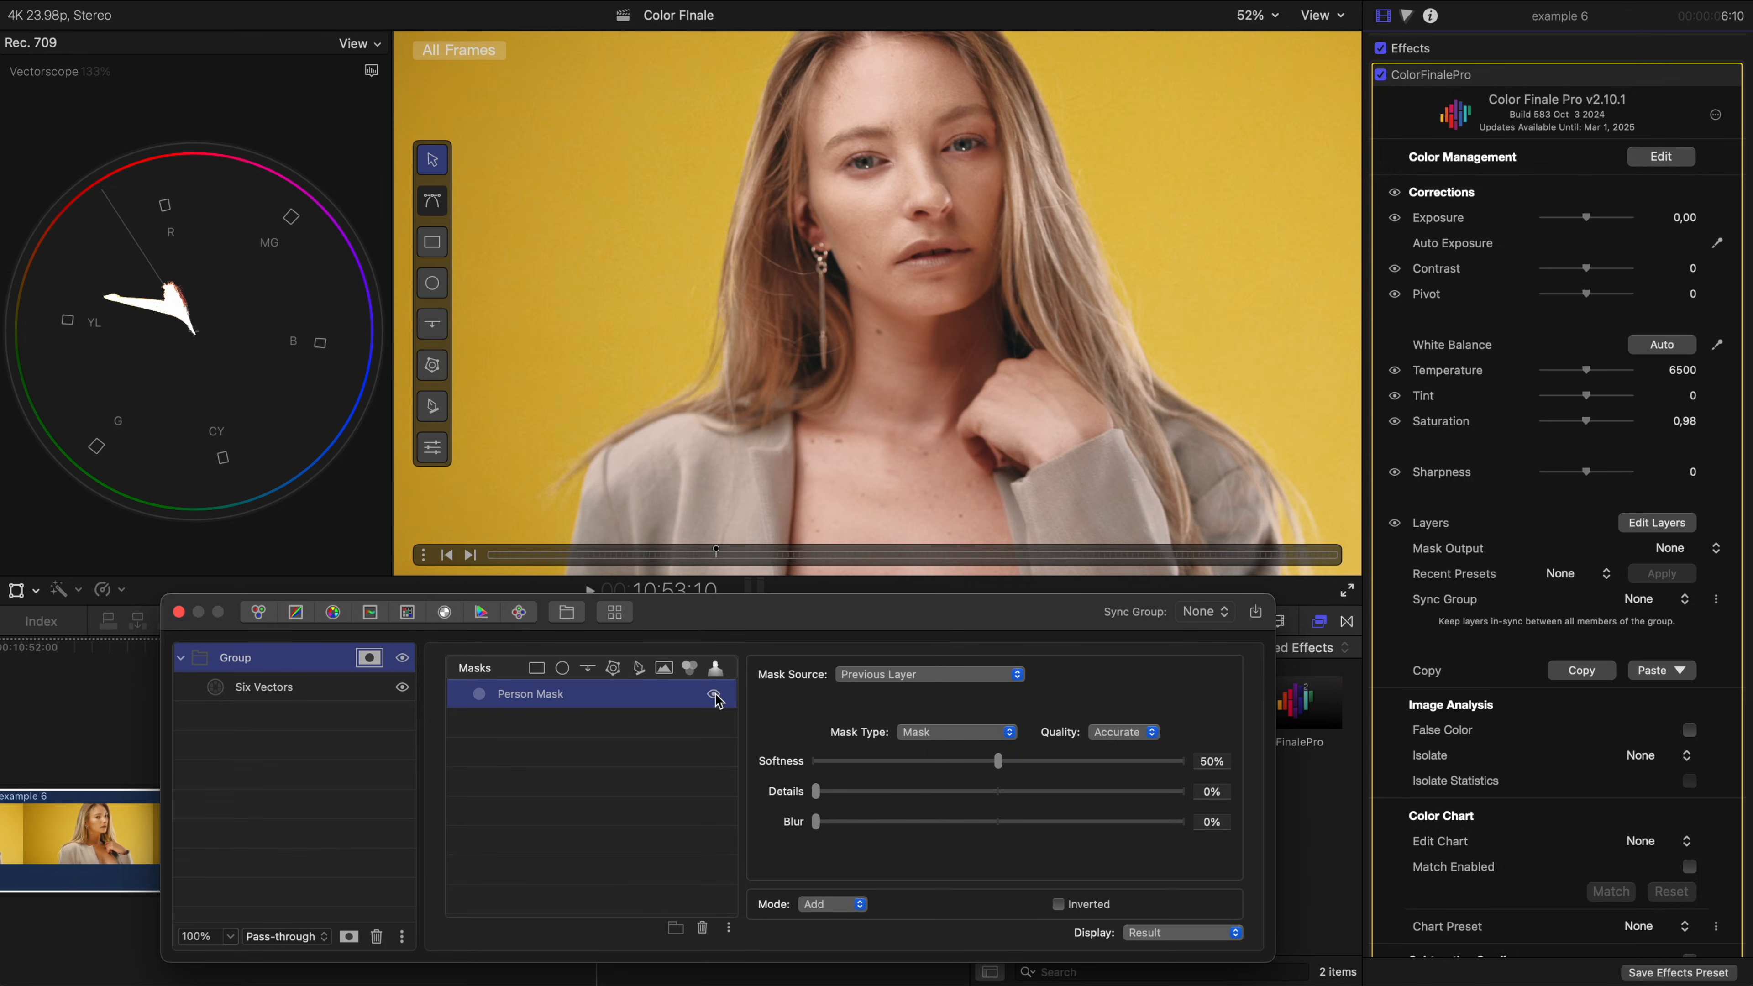
- Compare the yellow background with the Person Mask switched off and on
click(715, 695)
click(715, 694)
click(715, 695)
click(715, 695)
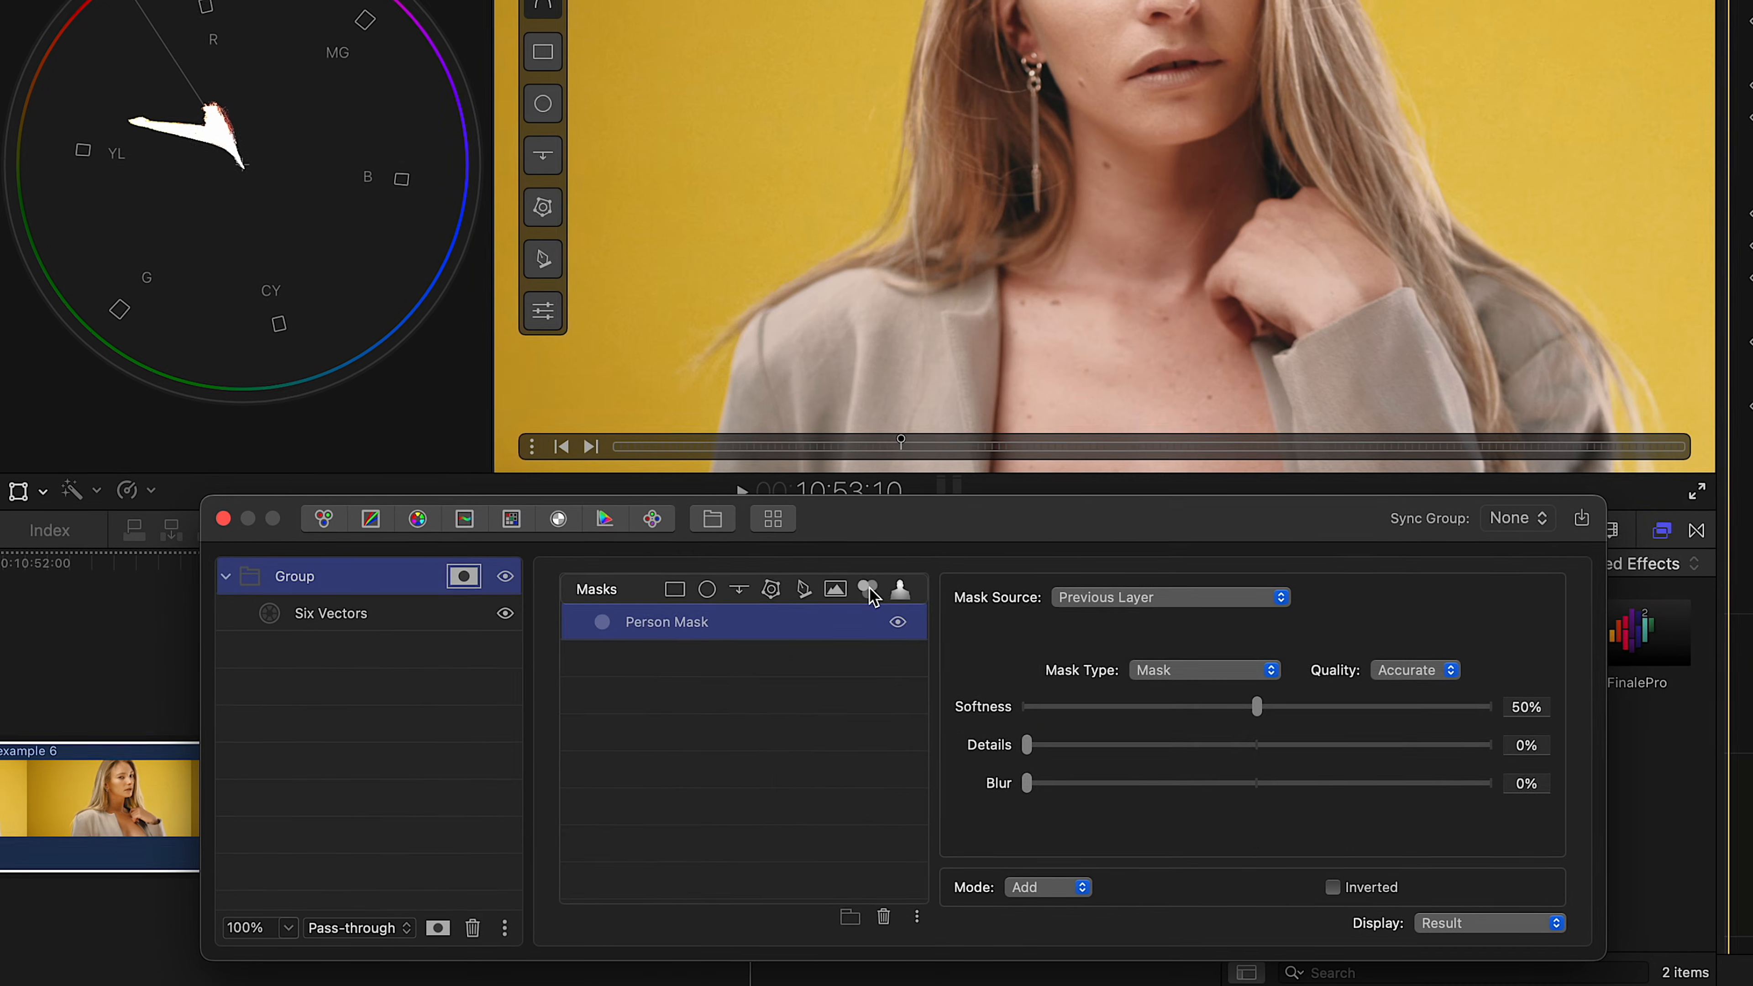
- Add an HSL Mask sampled from the skin, set Display to Mask Input + Mask, and extend the selection with the hand and chest
click(691, 668)
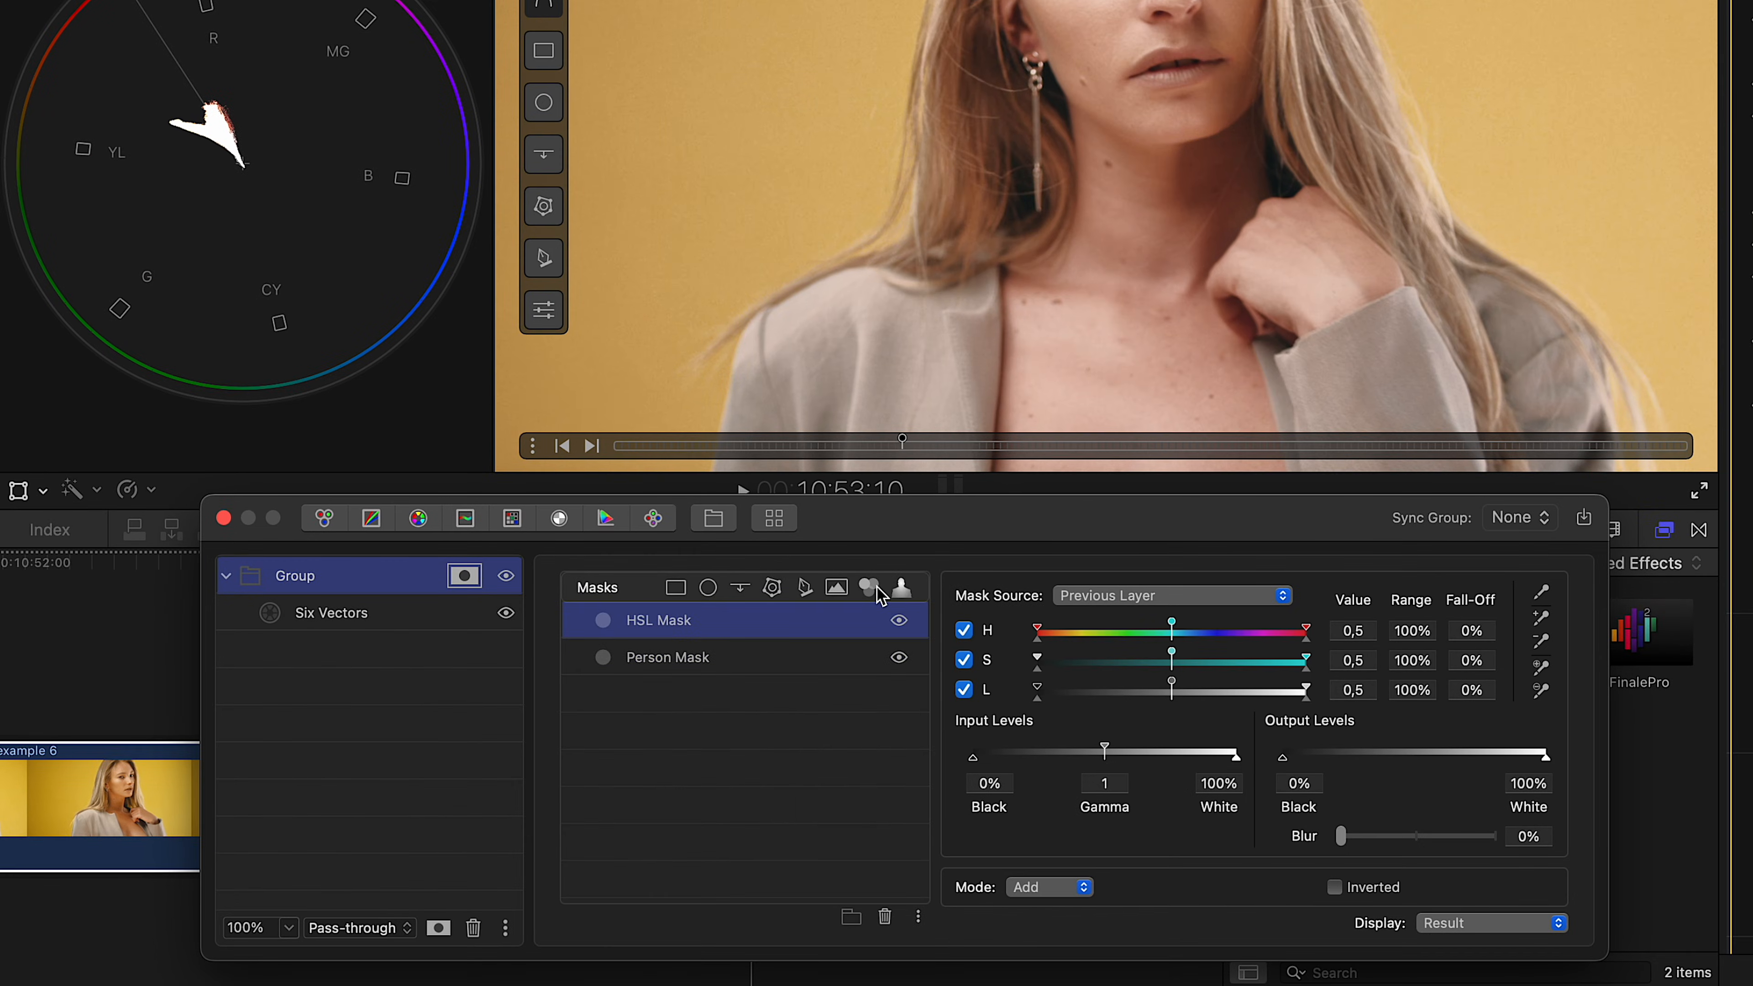
click(1543, 593)
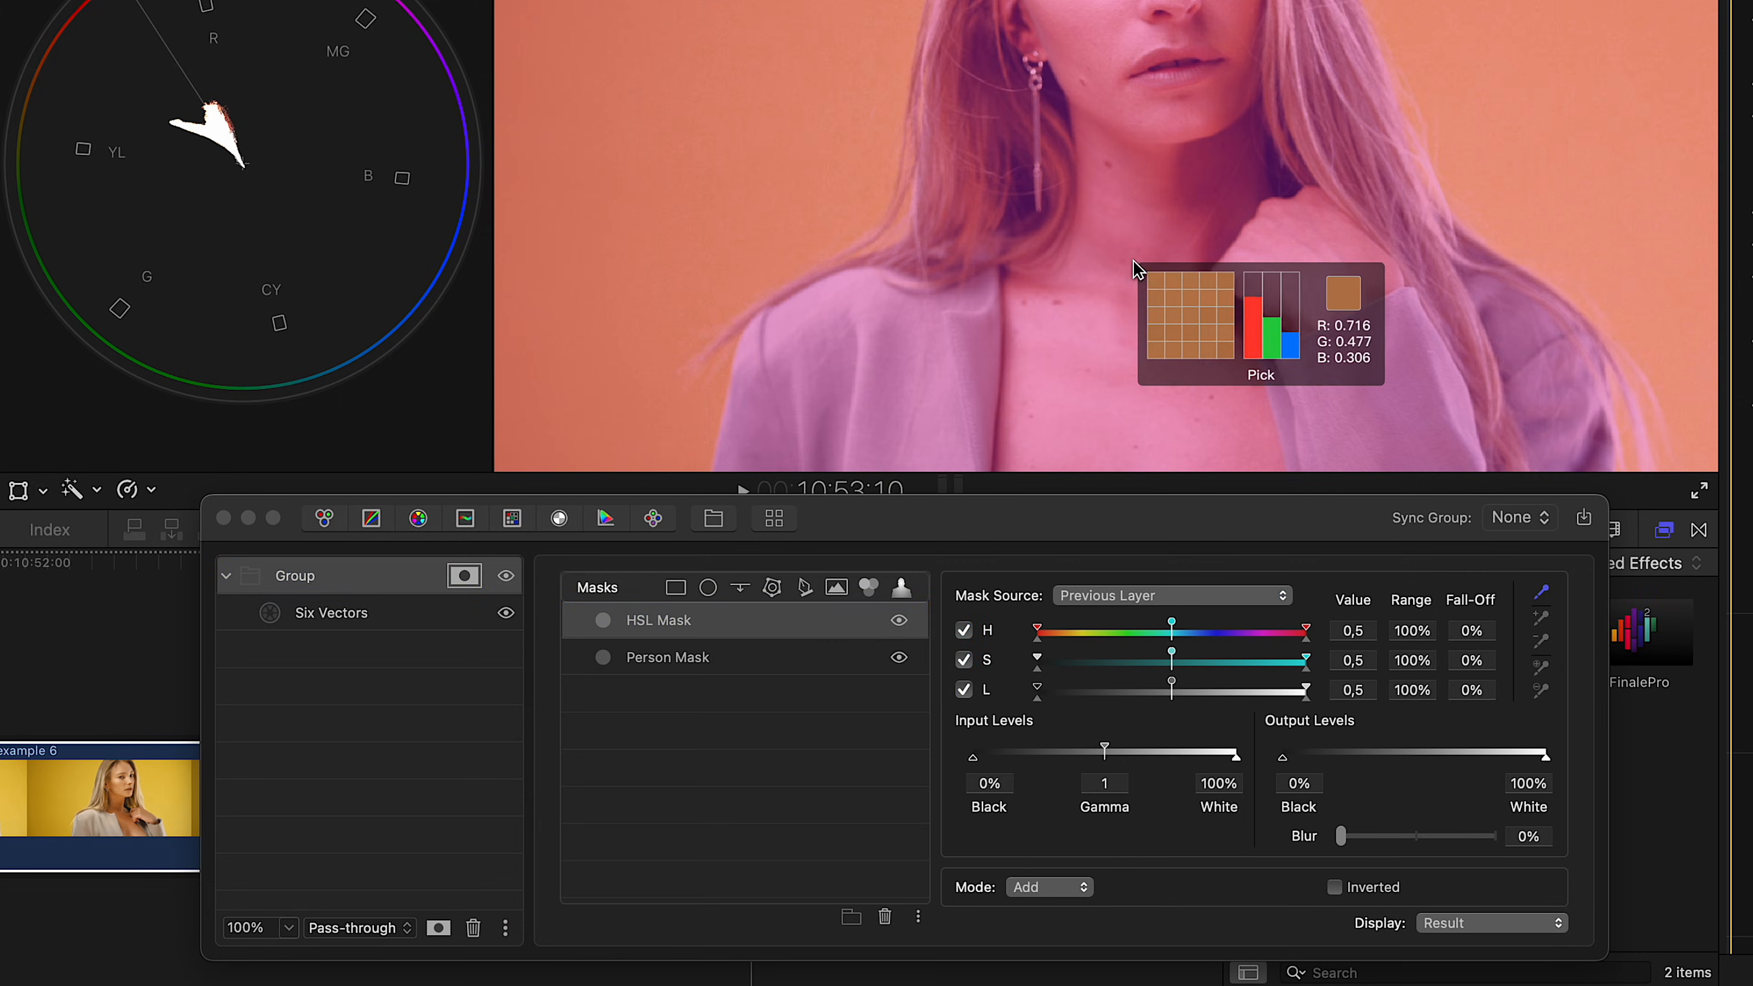
click(1138, 270)
click(1460, 925)
click(1415, 872)
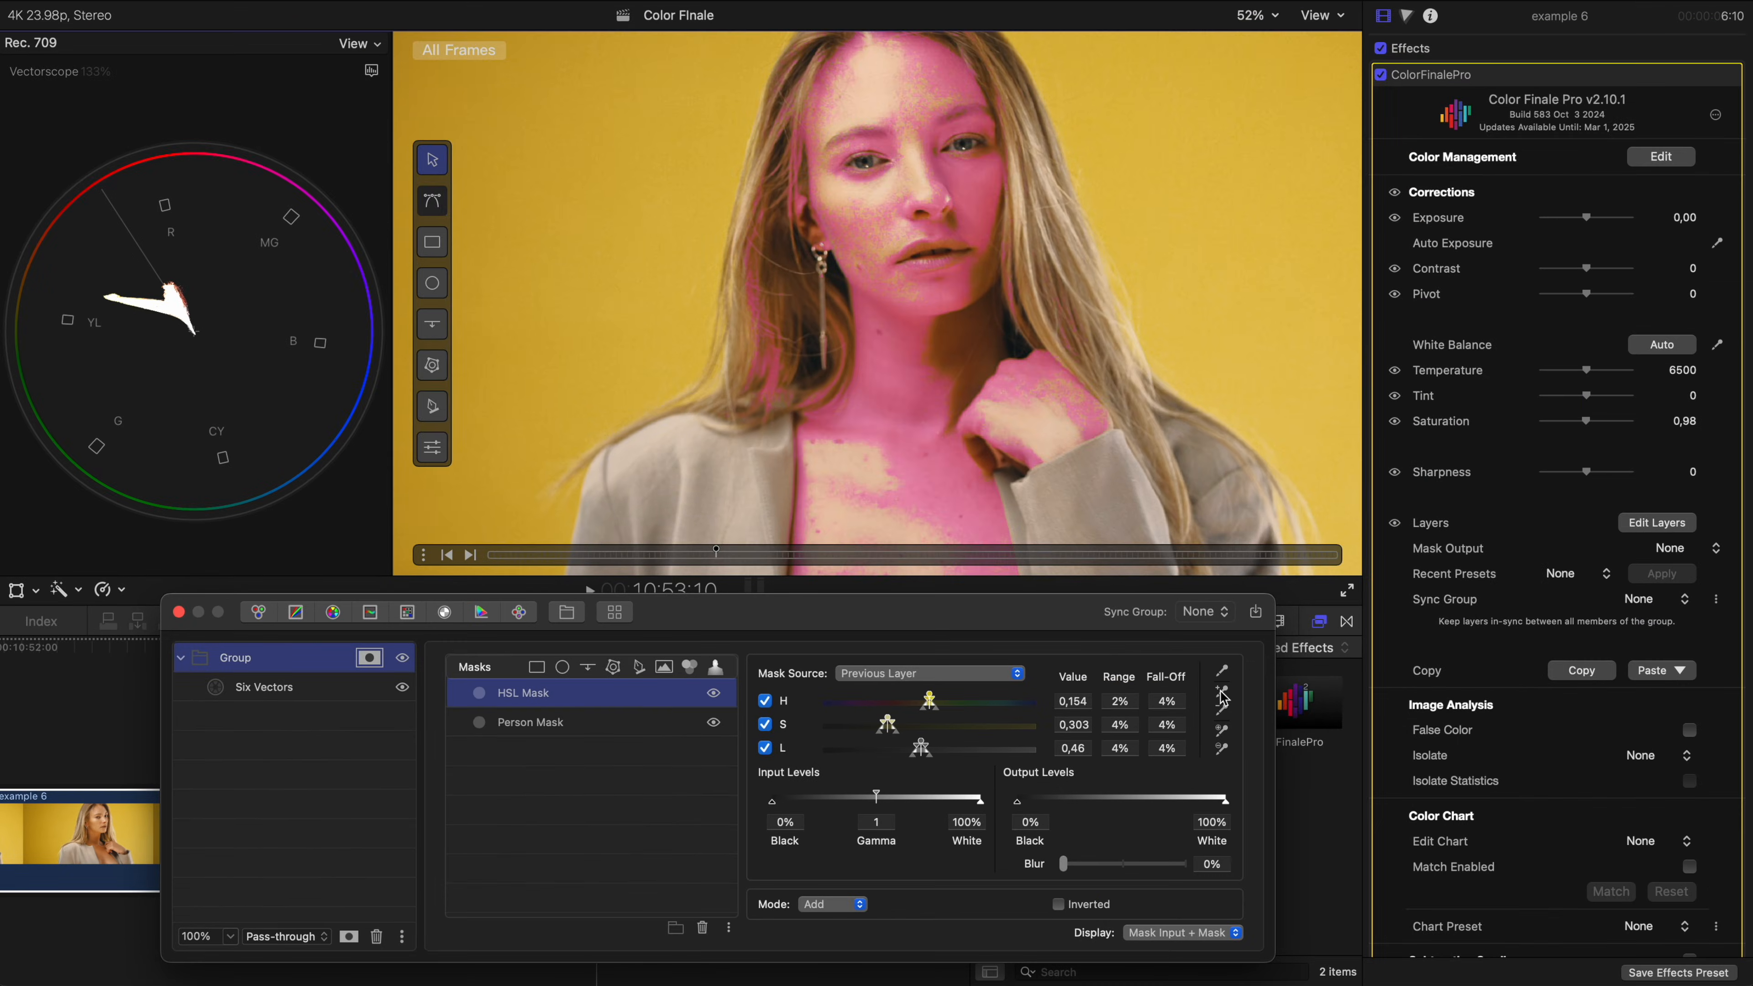
click(1019, 367)
click(848, 467)
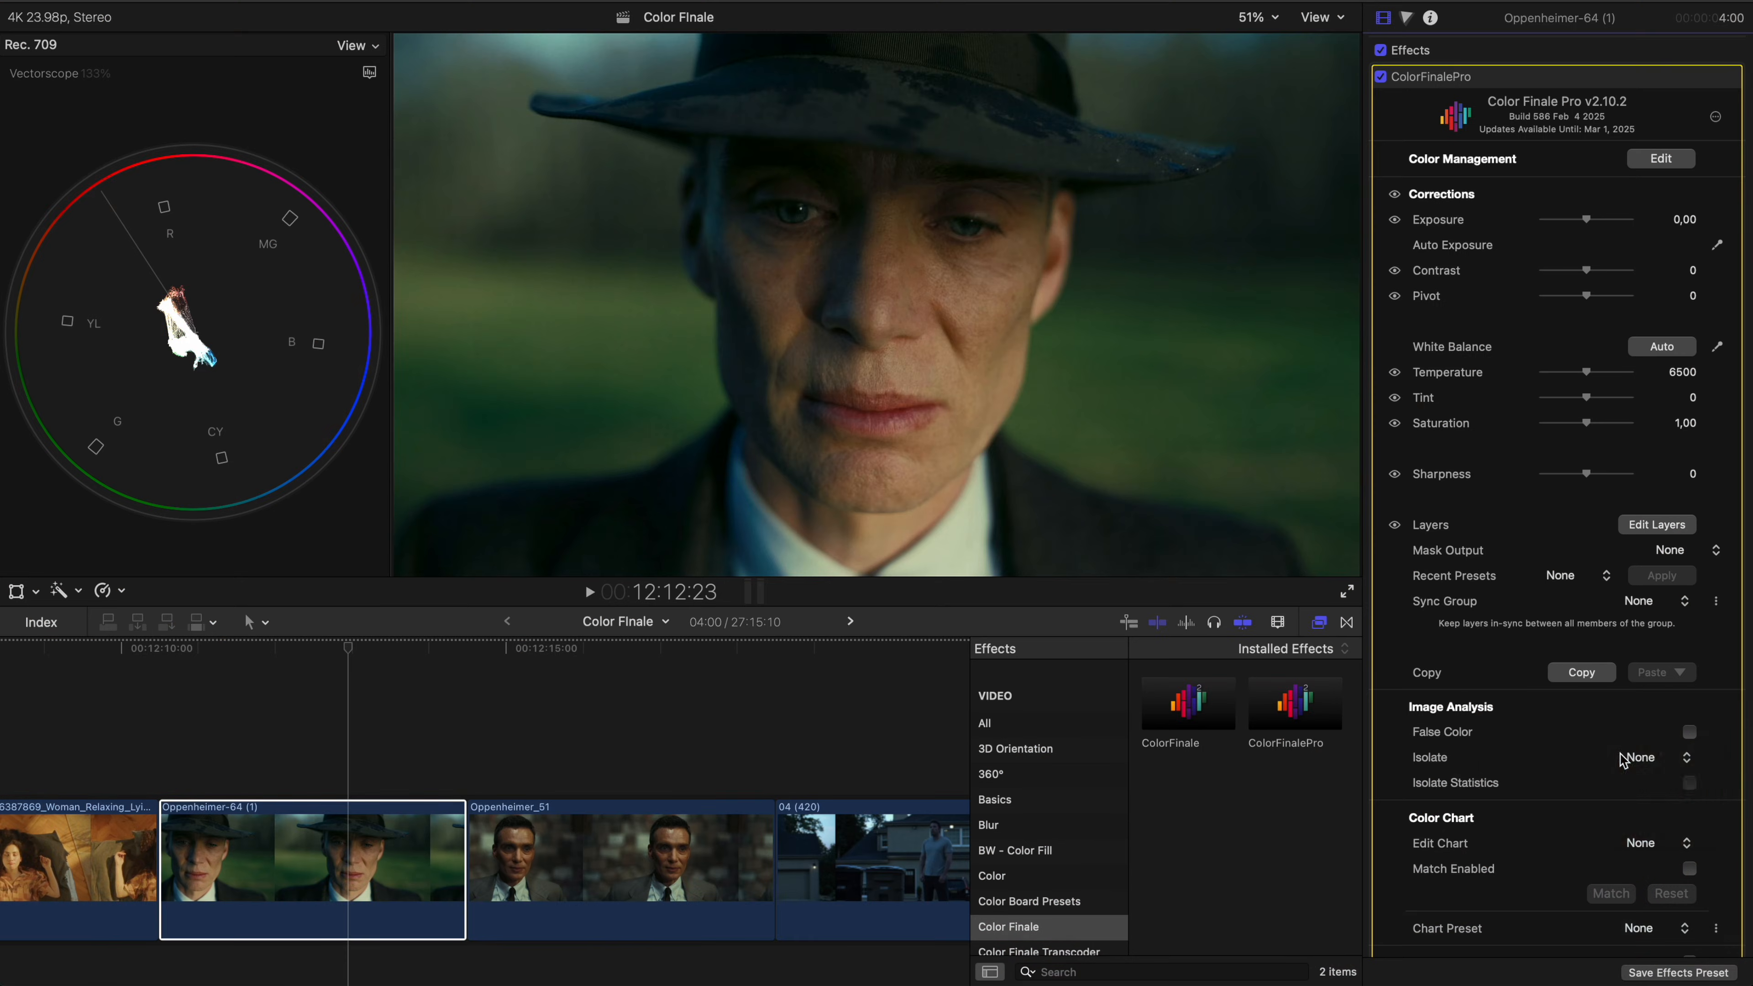
- Set Isolate to Ellipse on the Oppenheimer-64 (1) clip and place the ellipse over the man's cheek
click(1656, 758)
click(1650, 801)
mouse_move(975, 308)
mouse_down()
mouse_move(864, 262)
mouse_move(986, 345)
mouse_move(974, 300)
mouse_move(892, 248)
mouse_move(949, 294)
mouse_up()
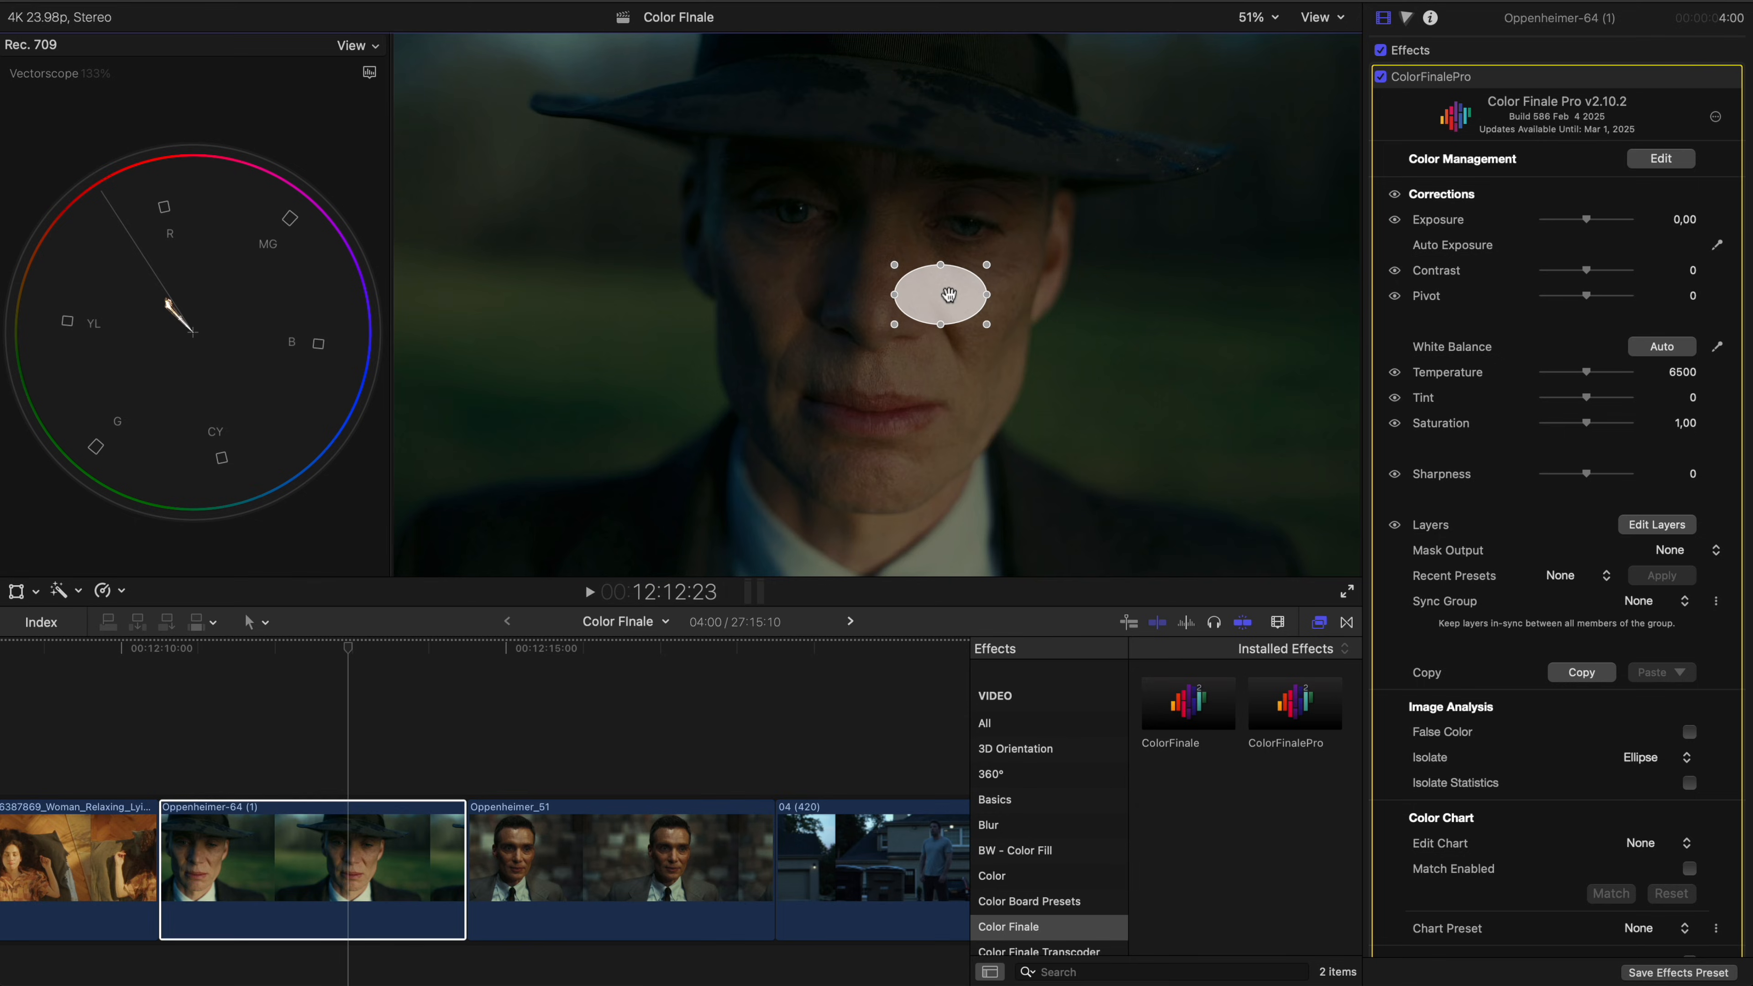
- Select the Oppenheimer_51 clip, set Isolate to Ellipse and move the ellipse onto the man's cheek
click(649, 870)
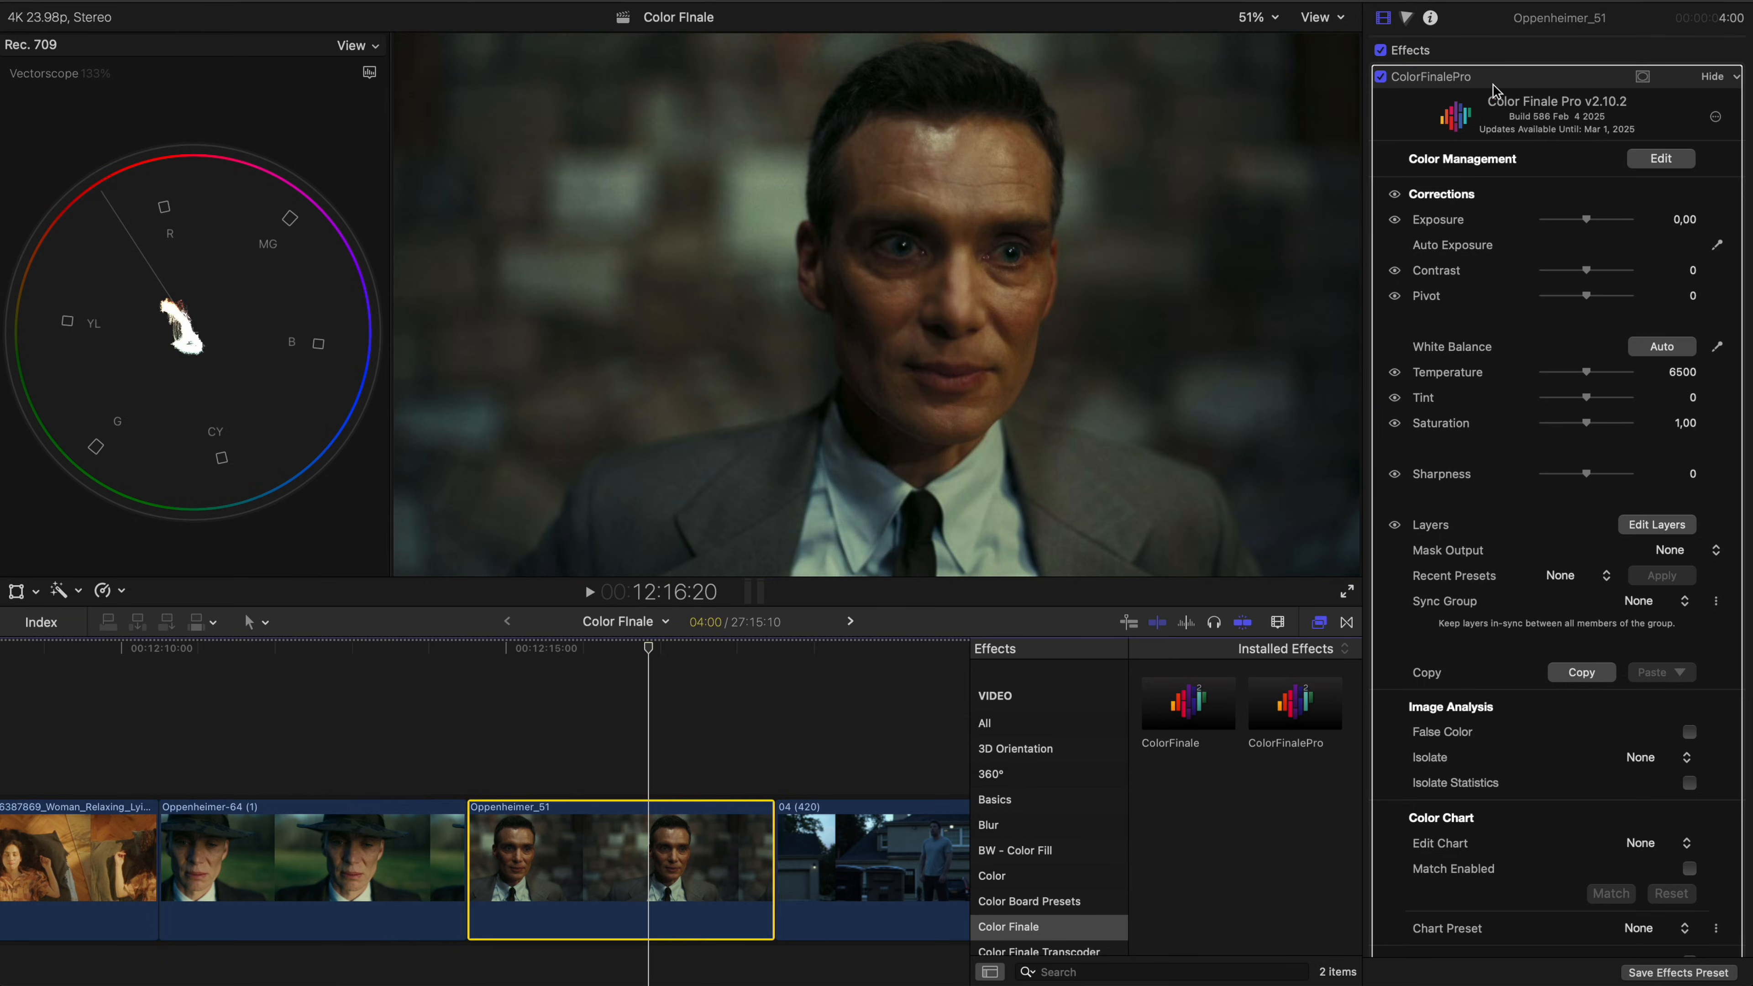
click(1656, 757)
click(1663, 801)
drag(975, 186, 983, 300)
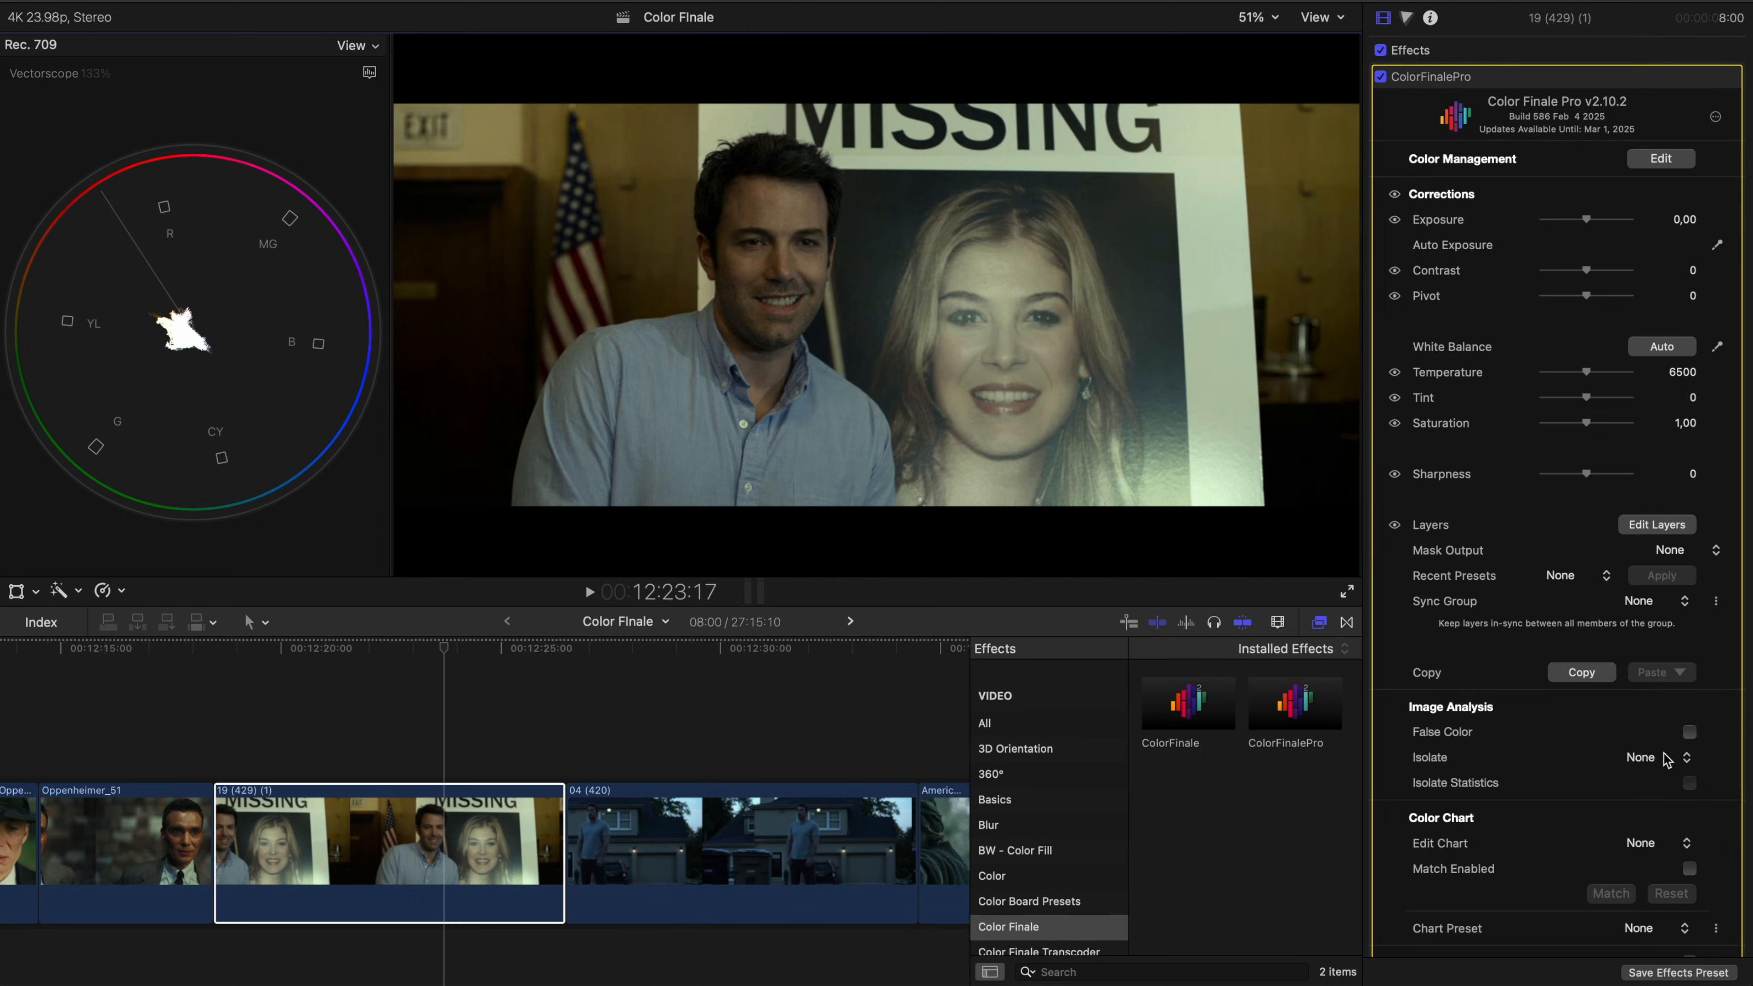
- Set Isolate to Ellipse on the 19 (429) (1) clip to isolate the skin on the man's forehead
click(1657, 757)
click(1660, 801)
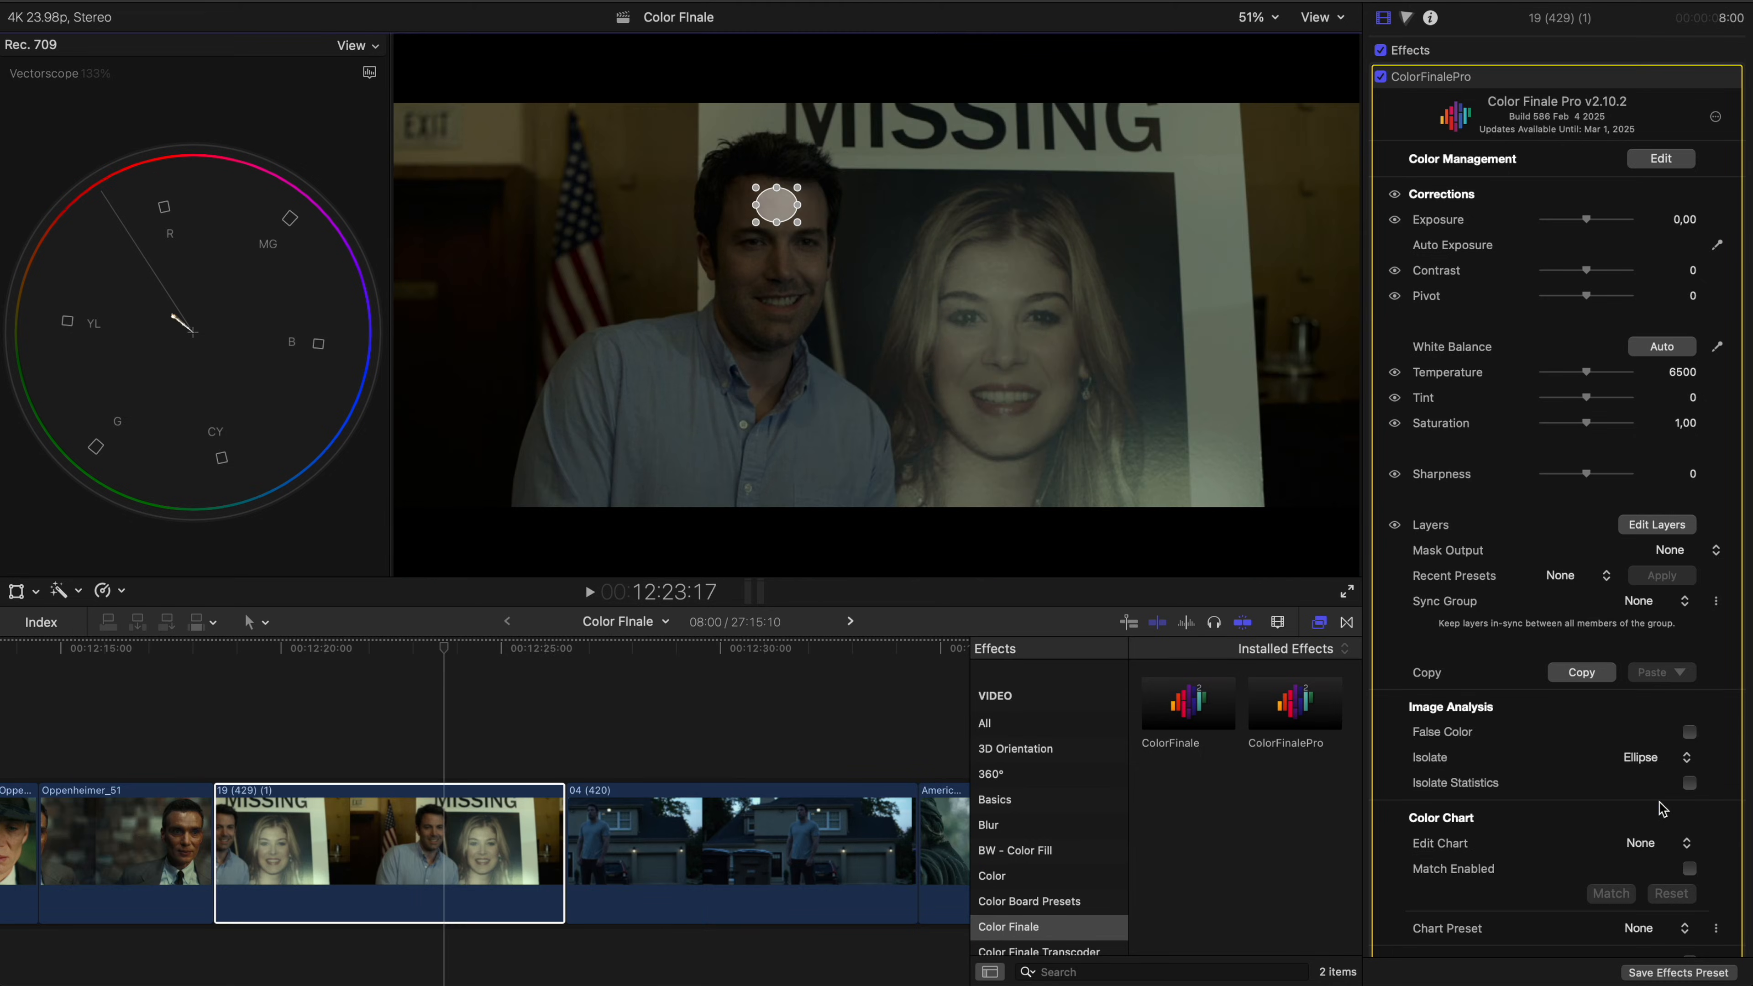
- Select the 04 (420) clip, enlarge the view to 200%, set Isolate to Ellipse and move the ellipse onto the man's face
click(773, 842)
click(1252, 20)
click(1281, 182)
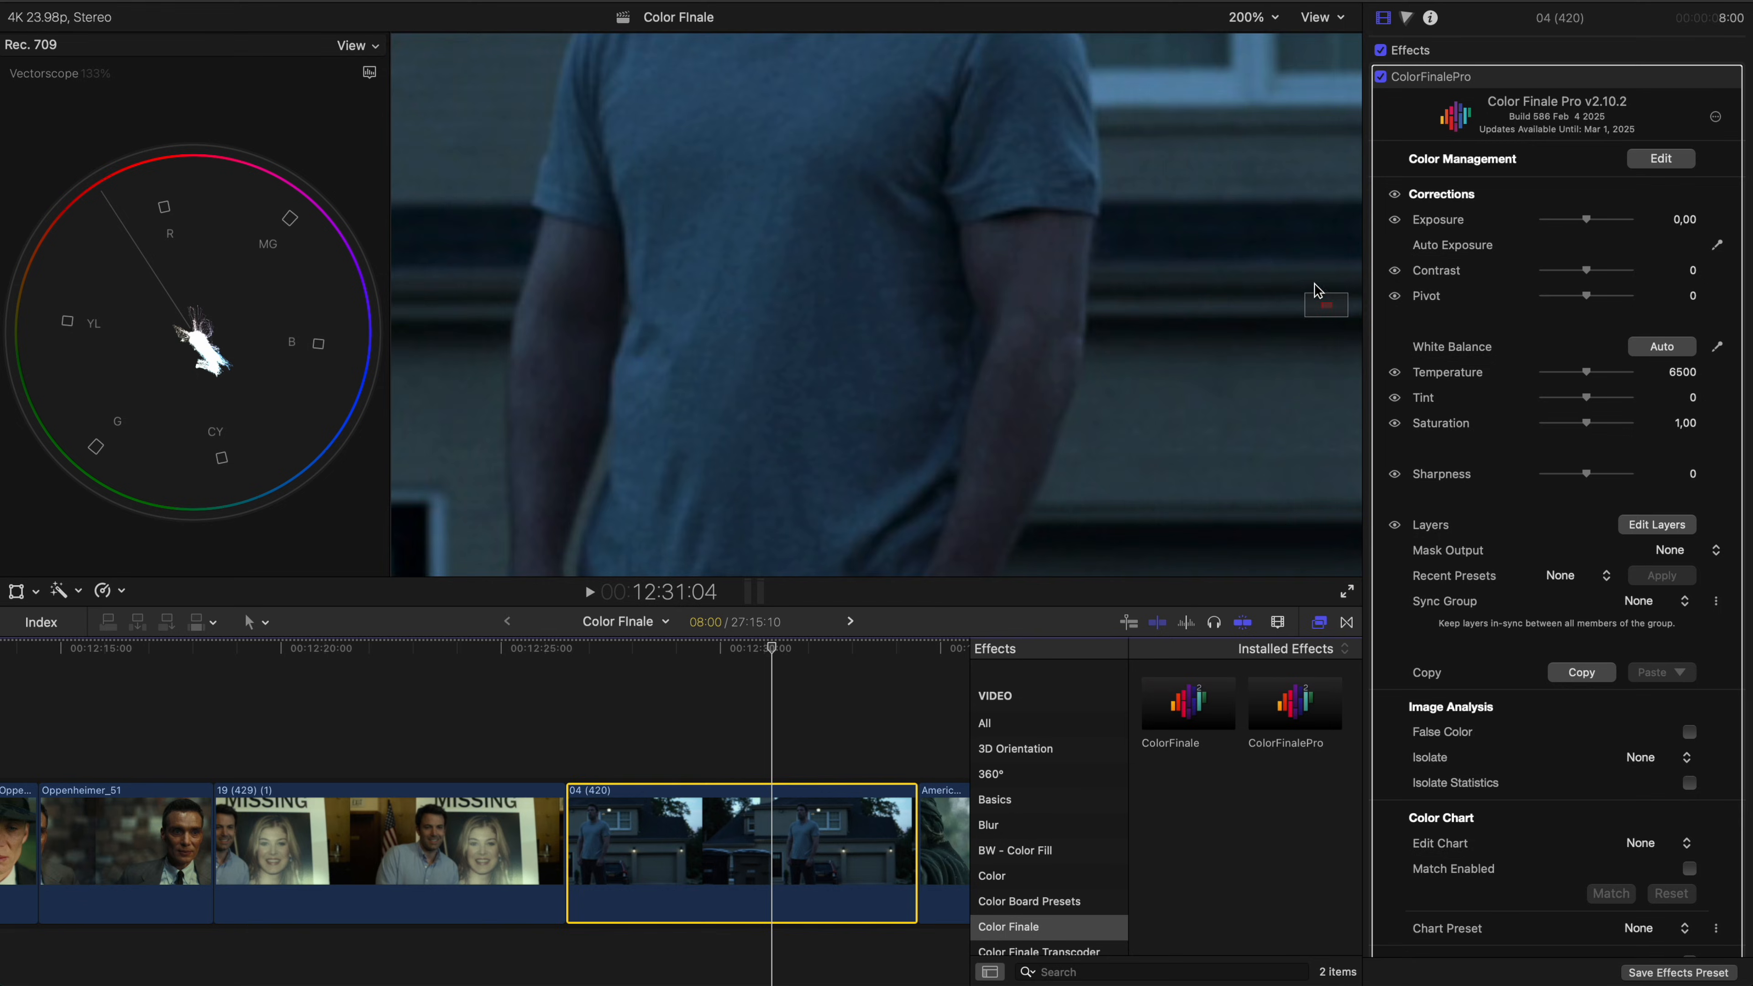
scroll(1315, 290, up, 5)
click(1656, 757)
click(1660, 799)
mouse_move(784, 138)
mouse_down()
mouse_move(857, 206)
mouse_move(816, 142)
mouse_up()
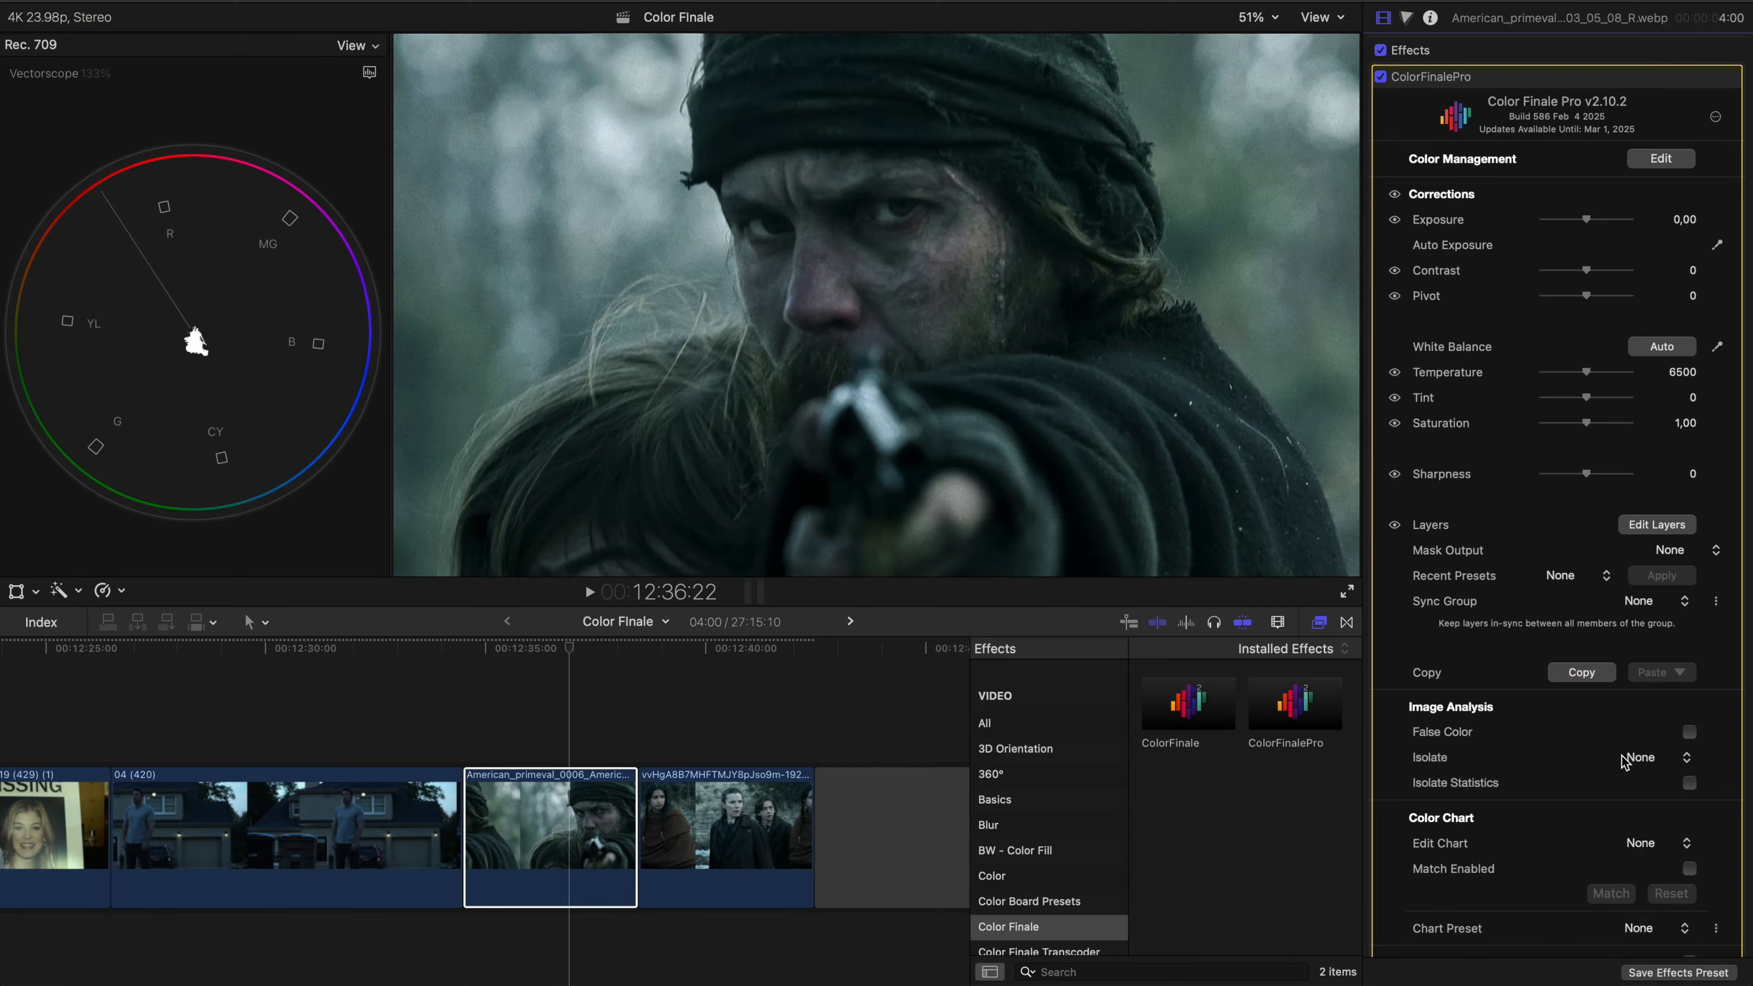
- Set Isolate to Ellipse on the American_primeval clip and reposition the ellipse over the man's face
click(1656, 757)
click(1669, 807)
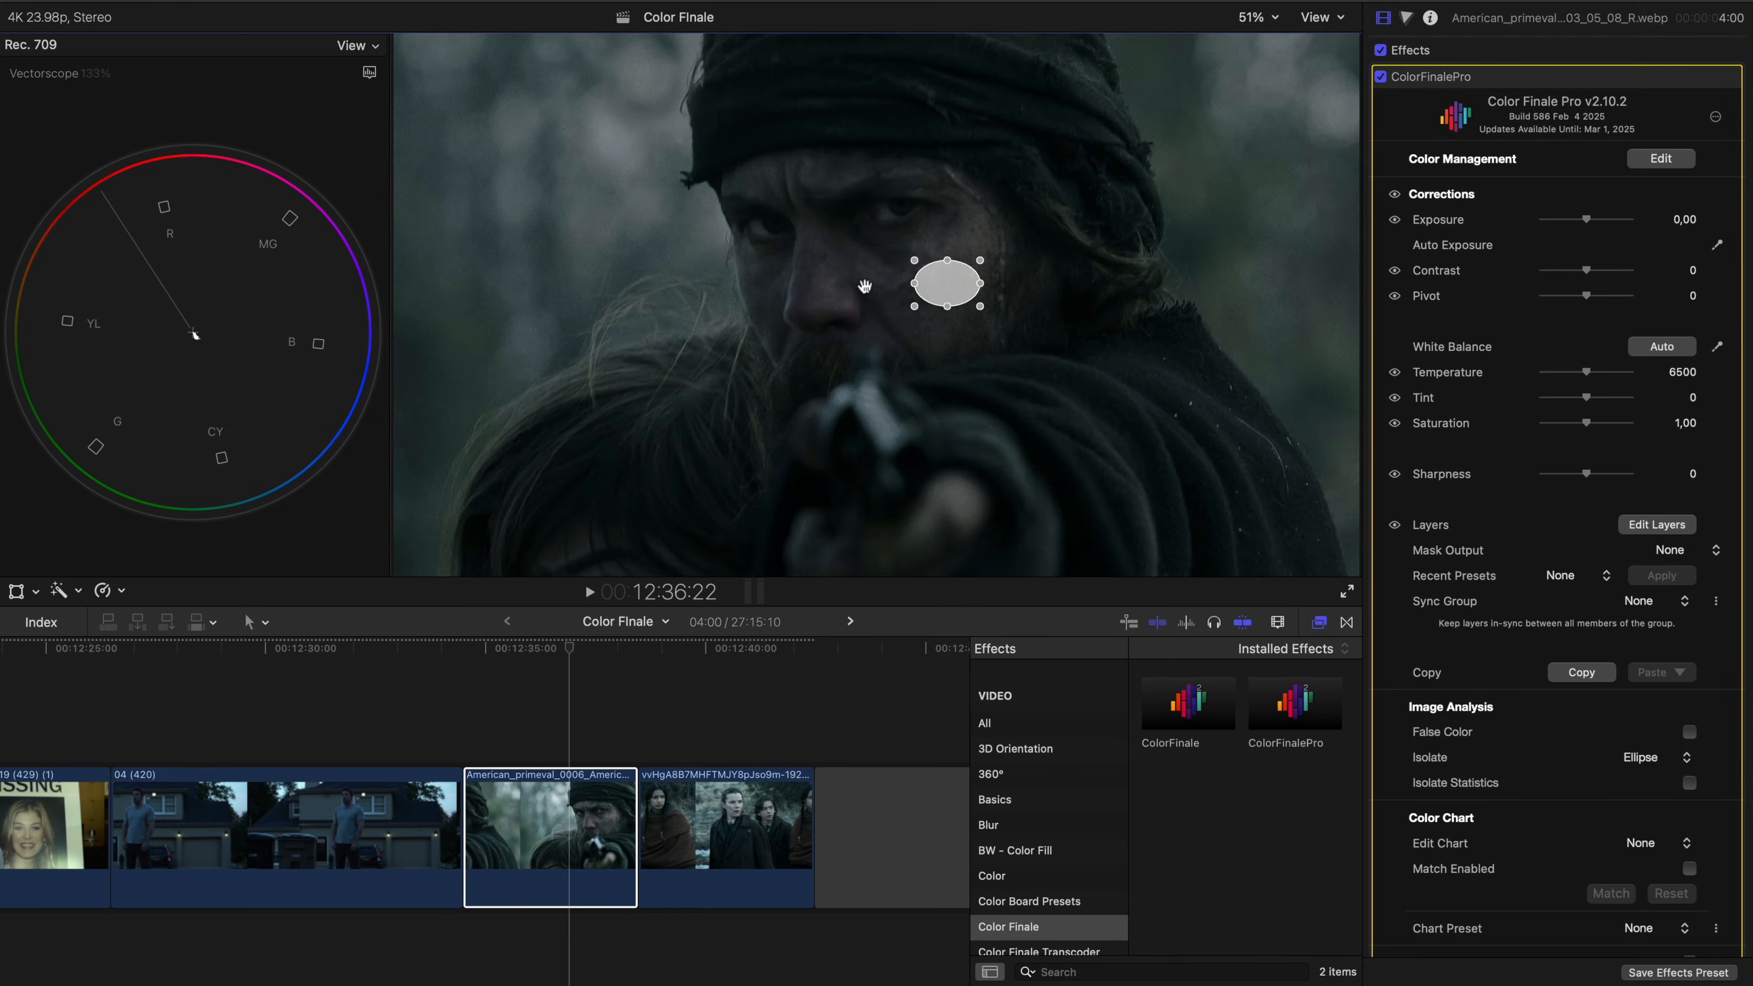
drag(865, 286, 714, 243)
- Select the last clip, showing three people, and set Isolate to Ellipse to sample the braided girl's forehead
click(730, 826)
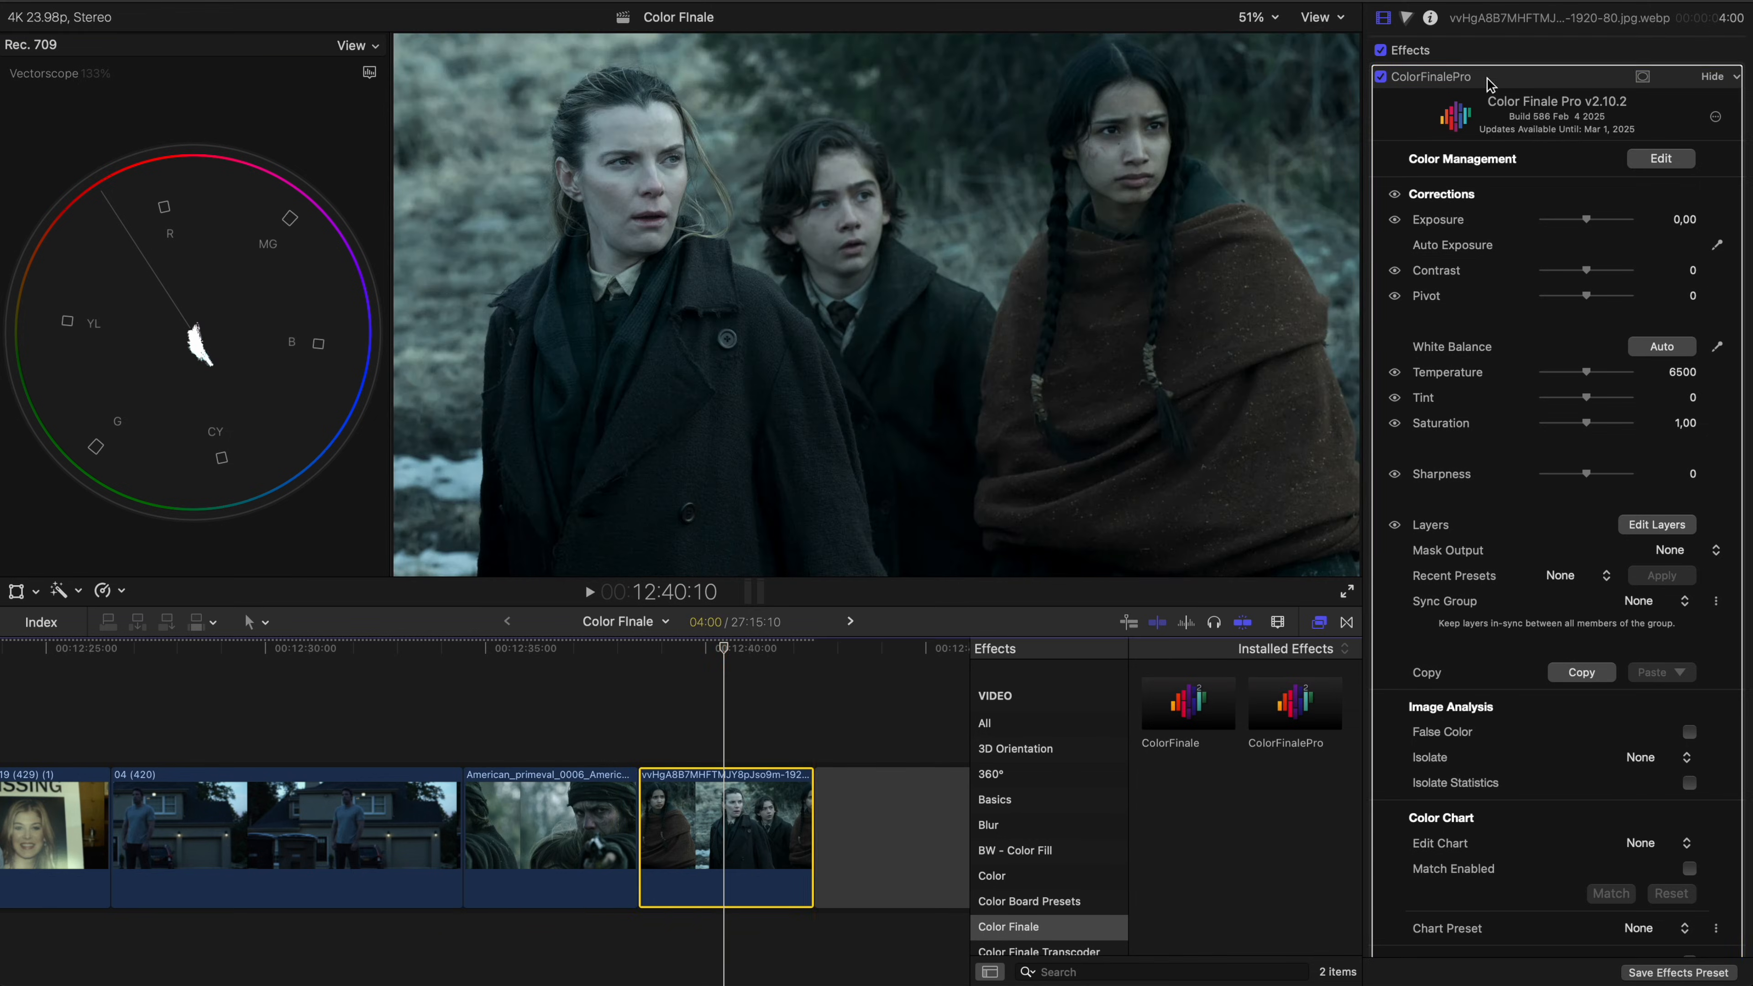
click(1656, 756)
click(1669, 807)
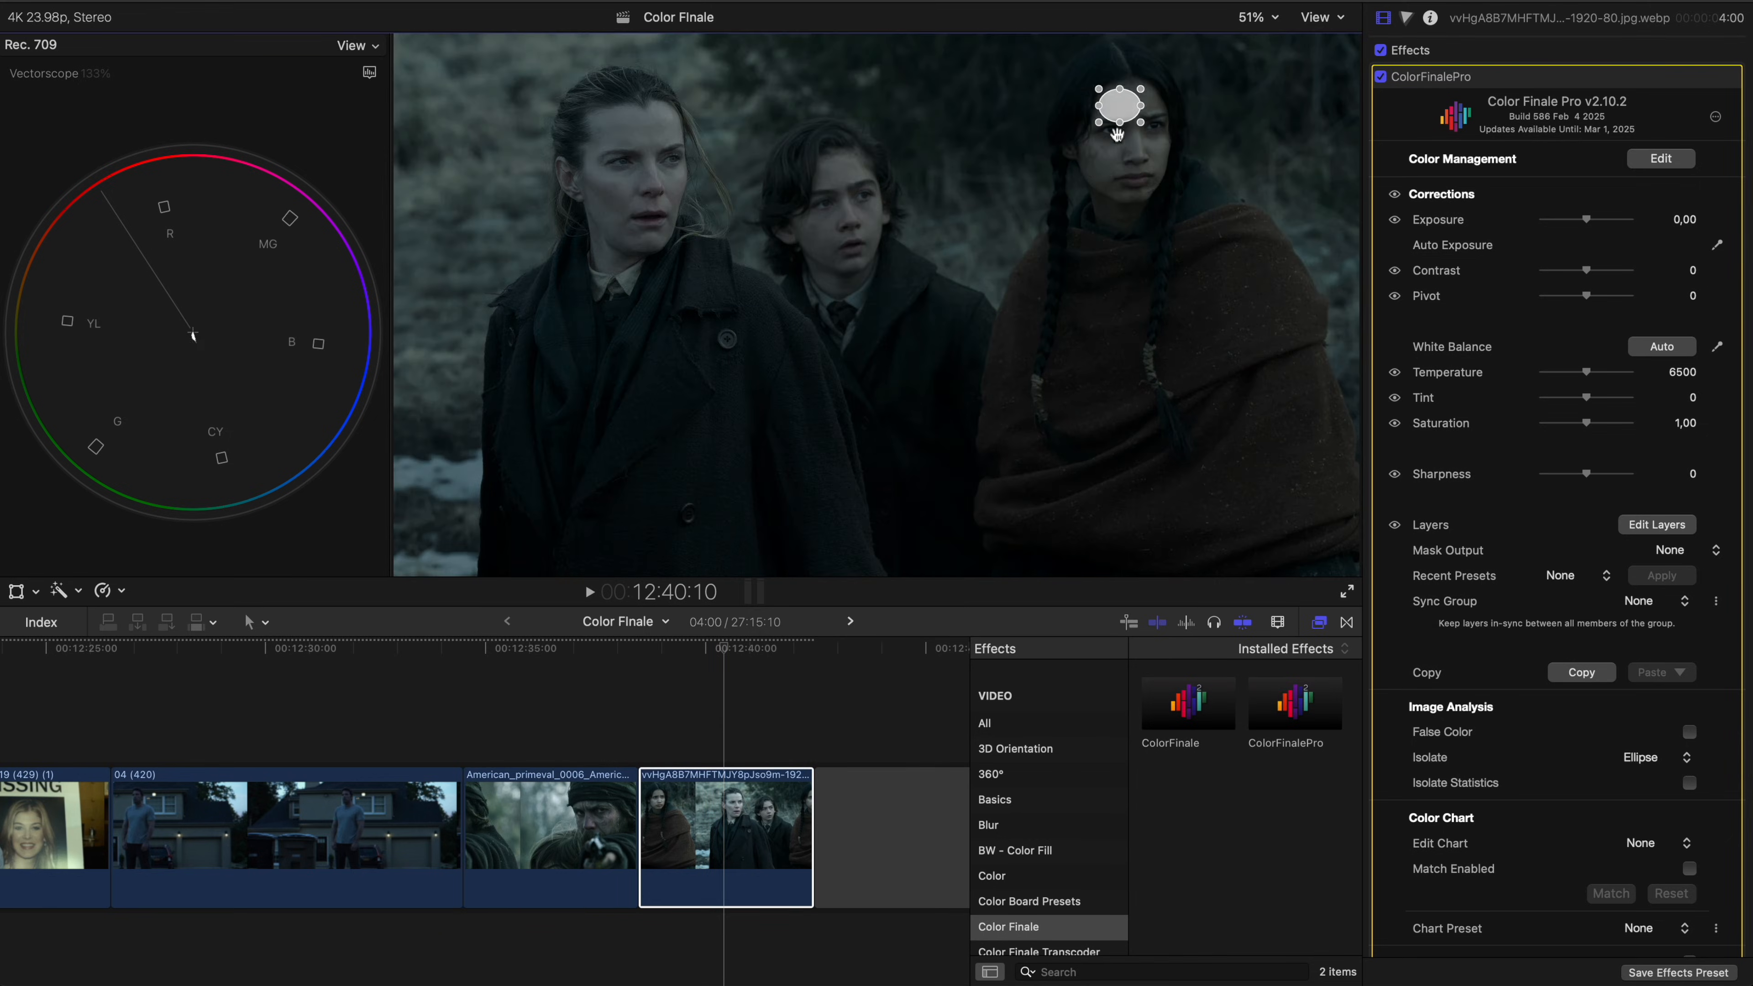